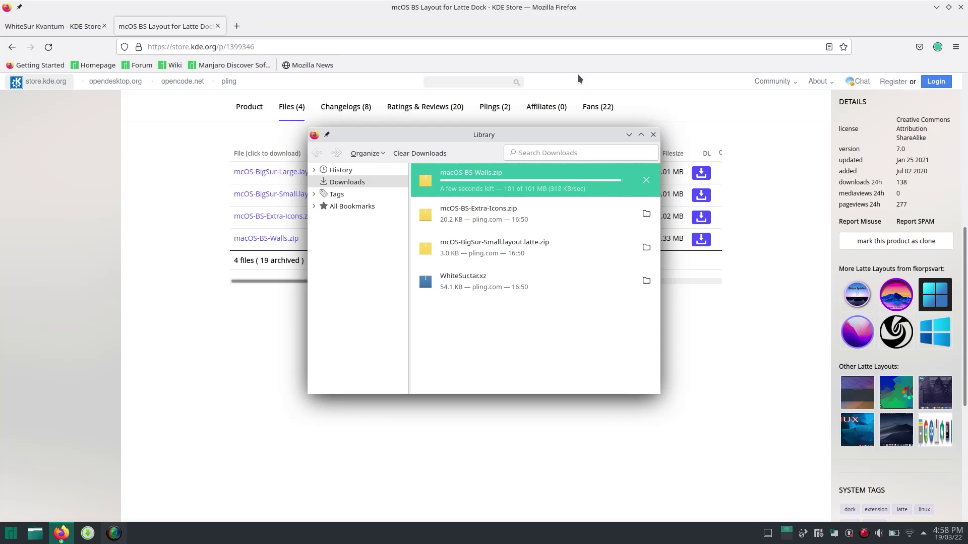
Show the downloaded files in their folder and extract macOS-BS-Walls.zip there with an autodetected subfolder
{"action": "left_click", "coordinate": [648, 281]}
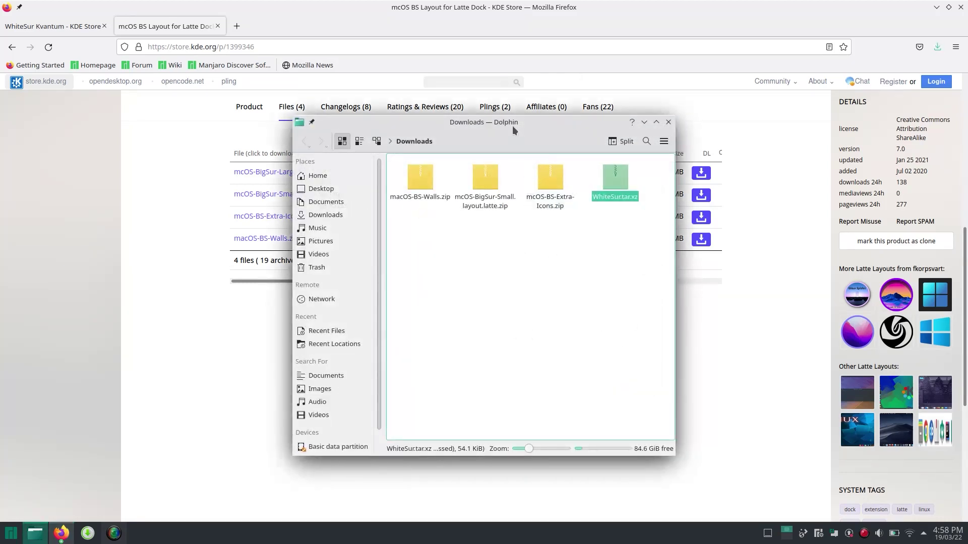
{"action": "left_click_drag", "start_coordinate": [513, 127], "coordinate": [433, 119]}
{"action": "right_click", "coordinate": [338, 175]}
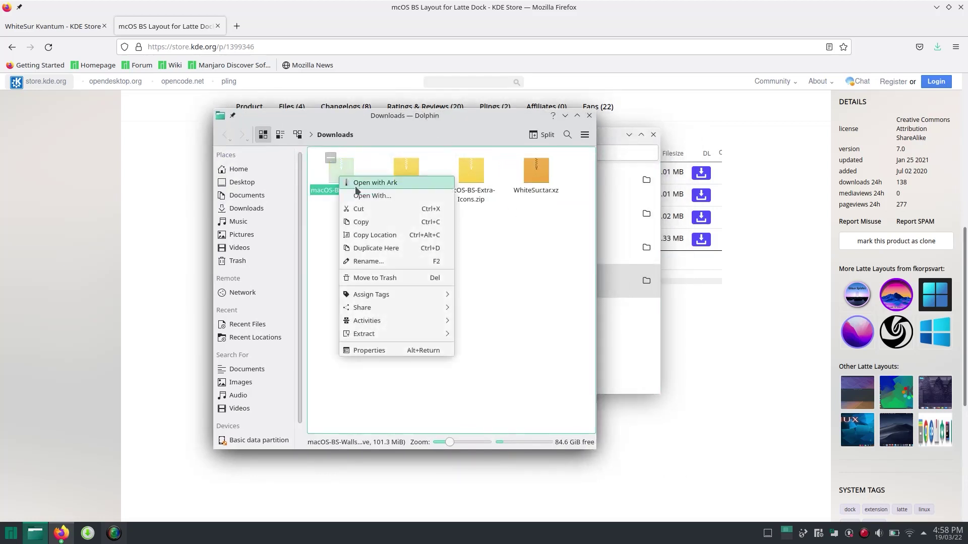
{"action": "mouse_move", "coordinate": [387, 333]}
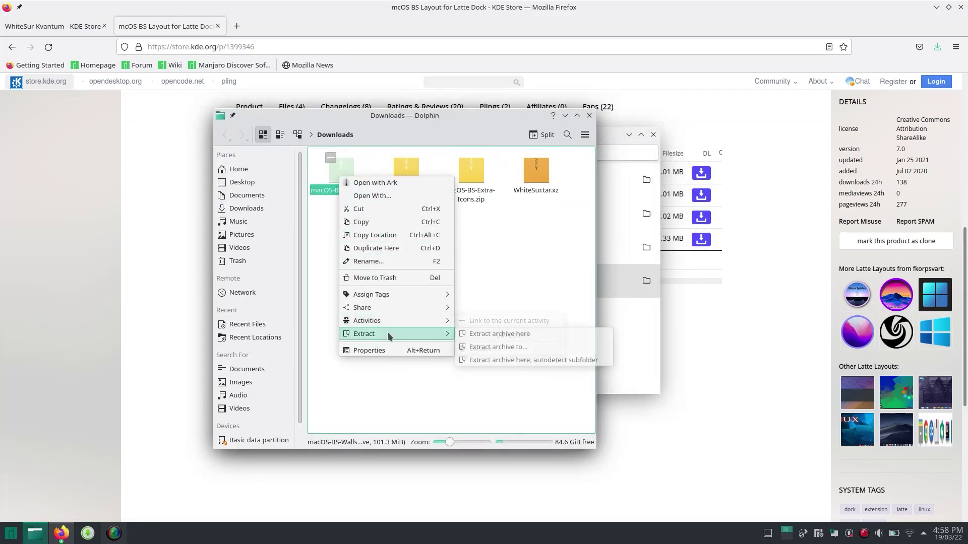
{"action": "left_click", "coordinate": [490, 360]}
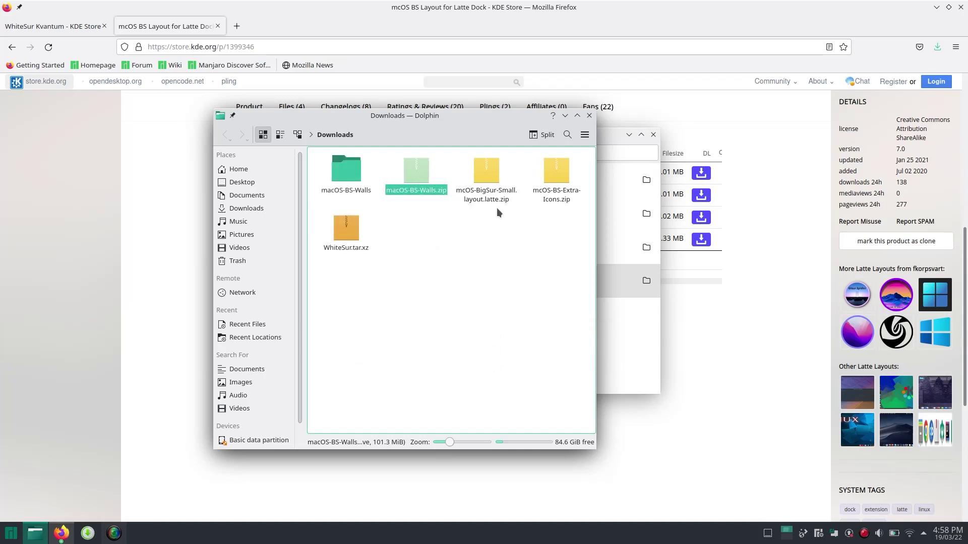
Extract mcOS-BigSur-Small.layout.latte.zip into the Downloads folder, autodetecting the subfolder
{"action": "right_click", "coordinate": [492, 180]}
{"action": "mouse_move", "coordinate": [555, 338]}
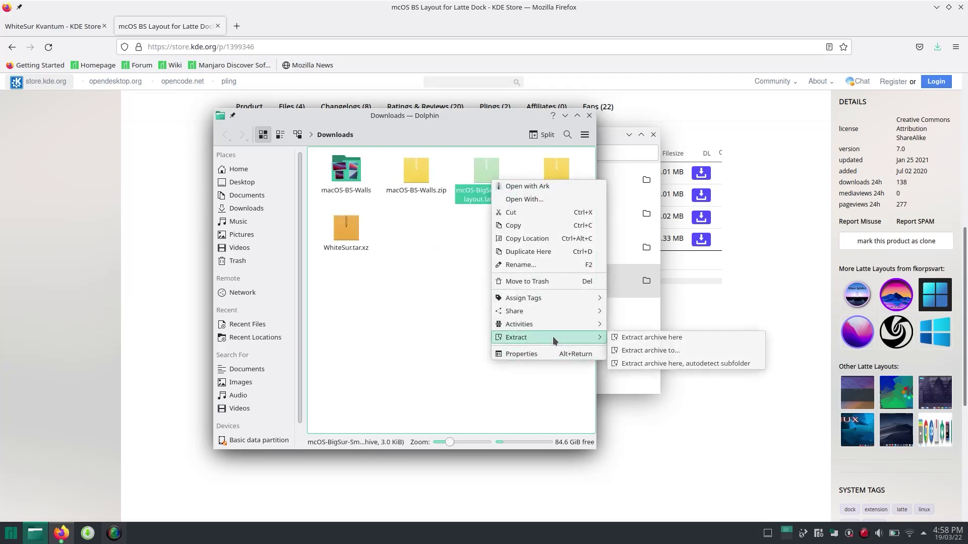
{"action": "left_click", "coordinate": [662, 364]}
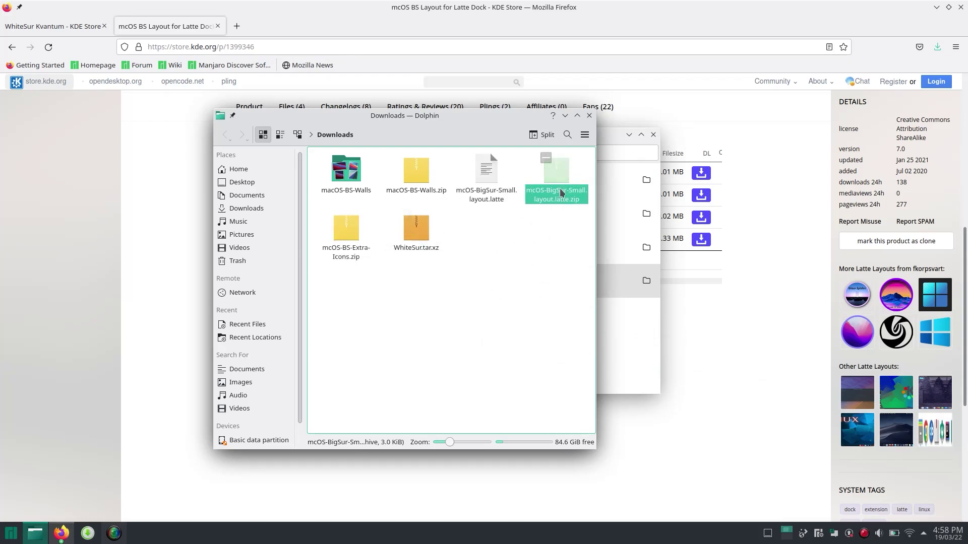
Extract mcOS-BS-Extra-Icons.zip into the Downloads folder, autodetecting the subfolder
{"action": "left_click", "coordinate": [337, 227]}
{"action": "right_click", "coordinate": [335, 225]}
{"action": "mouse_move", "coordinate": [395, 382]}
{"action": "left_click", "coordinate": [496, 407]}
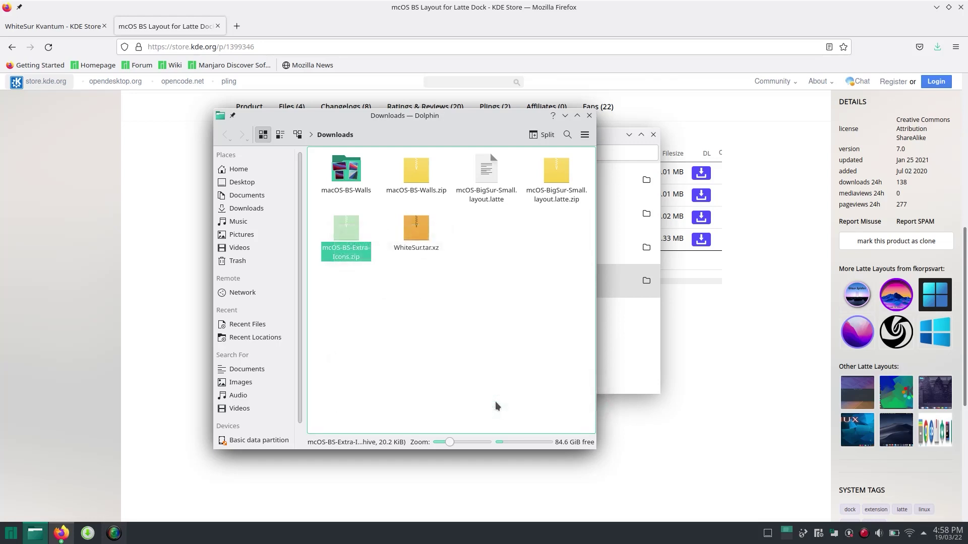
Extract WhiteSur.tar.xz into the Downloads folder, autodetecting the subfolder
{"action": "right_click", "coordinate": [492, 235]}
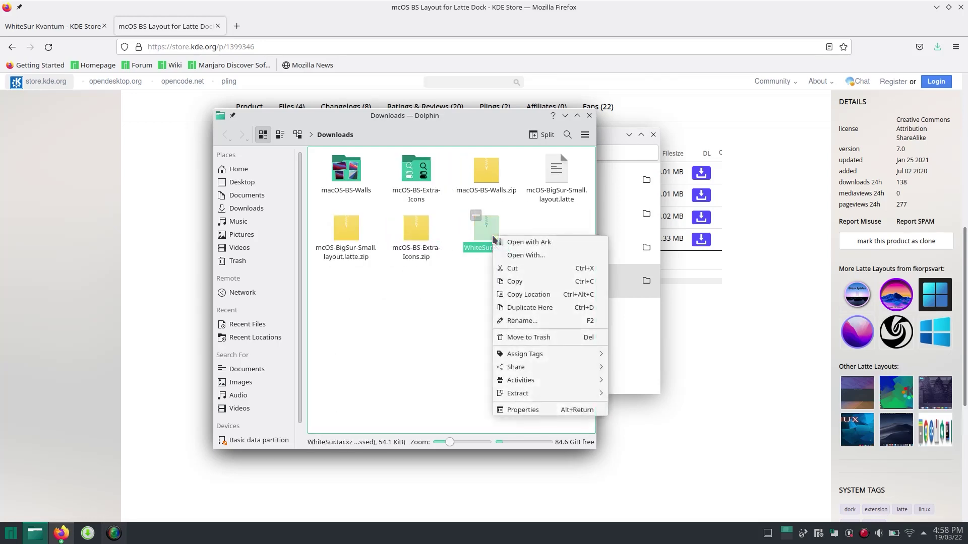
{"action": "mouse_move", "coordinate": [550, 393]}
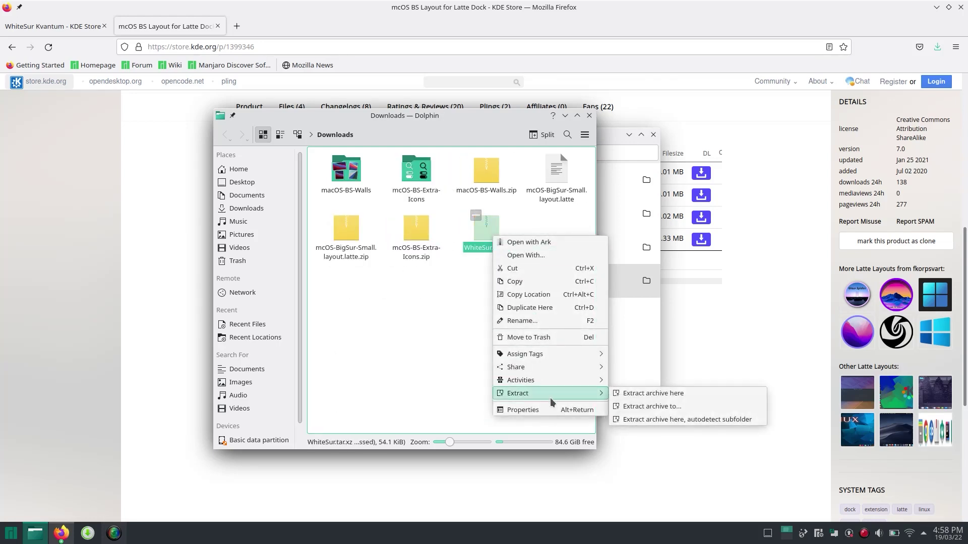
{"action": "left_click", "coordinate": [634, 421]}
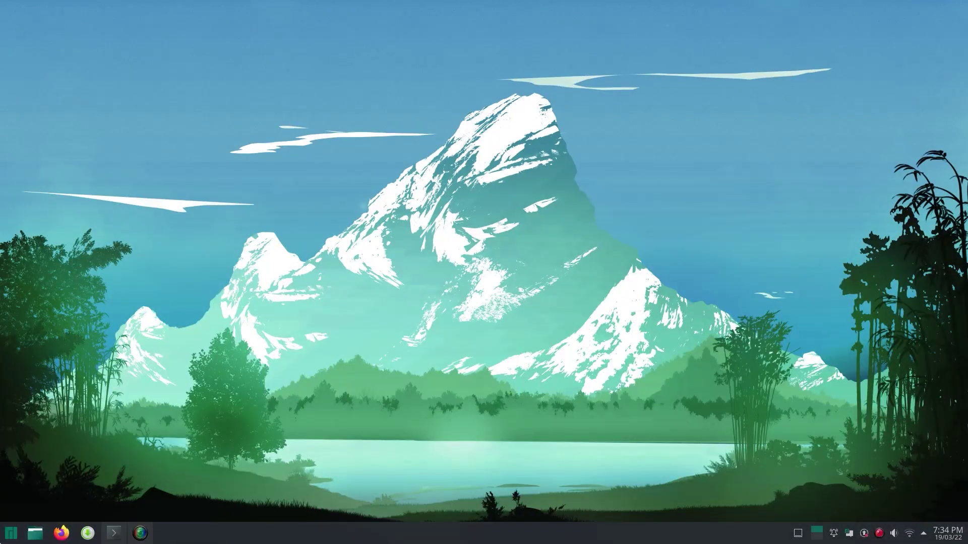
Switch to System Settings and search the downloadable global themes for "white sur"
{"action": "left_click", "coordinate": [11, 532]}
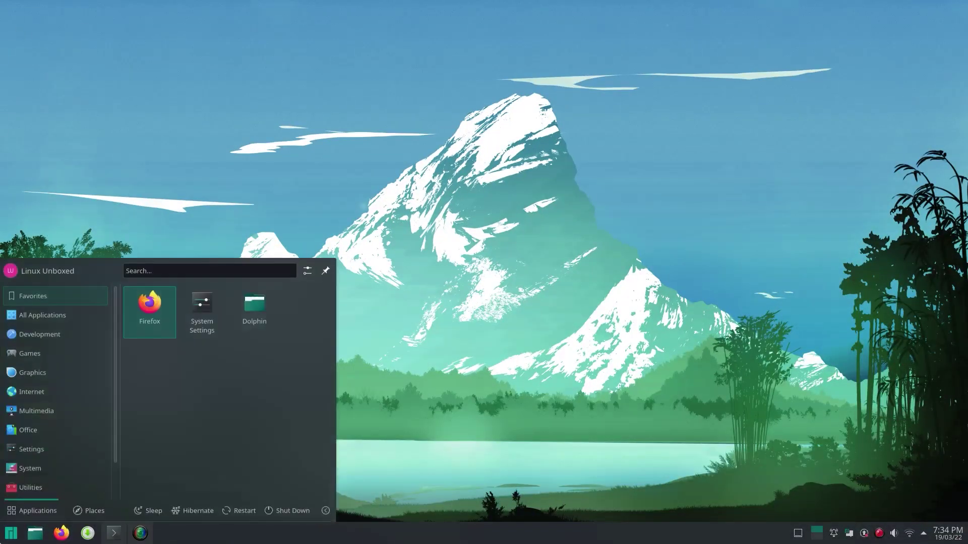
{"action": "left_click", "coordinate": [195, 313]}
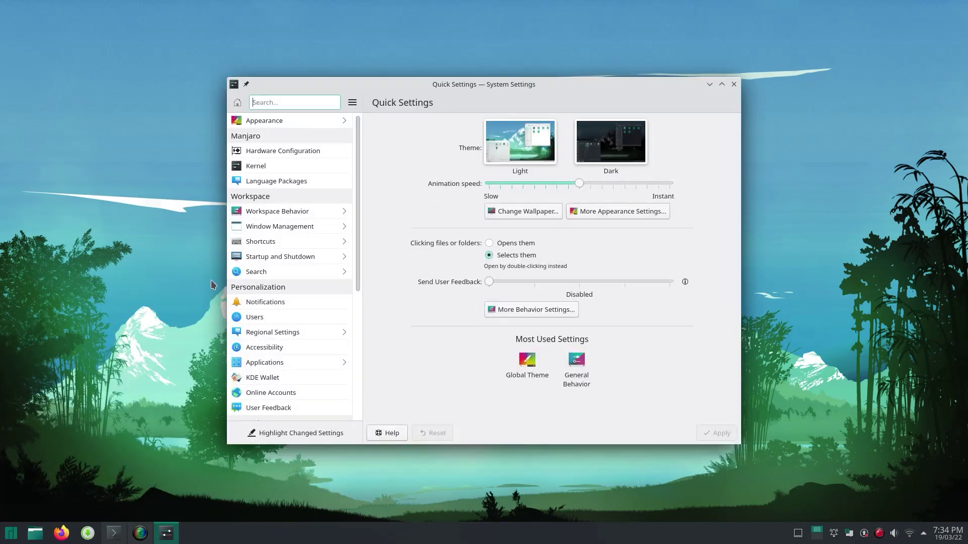
{"action": "left_click", "coordinate": [302, 121]}
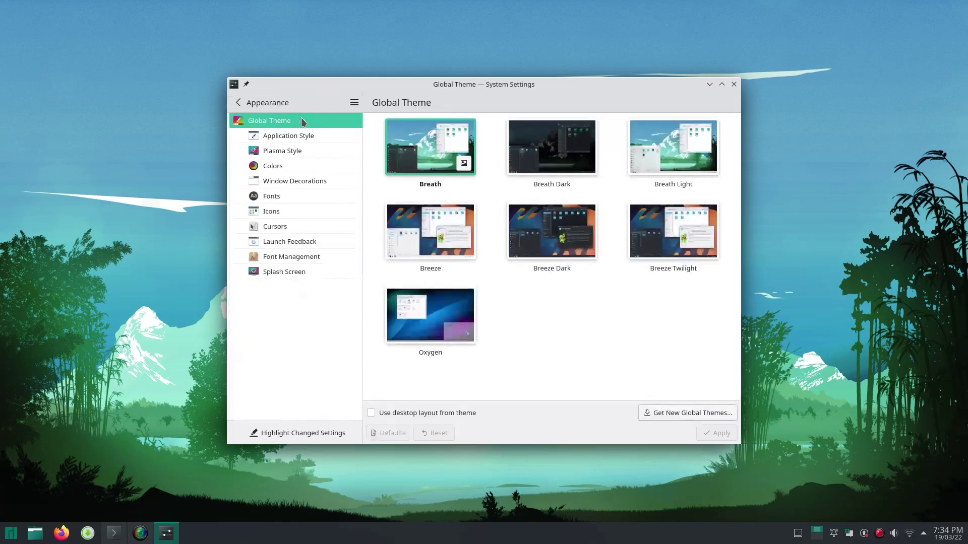
{"action": "left_click", "coordinate": [693, 410]}
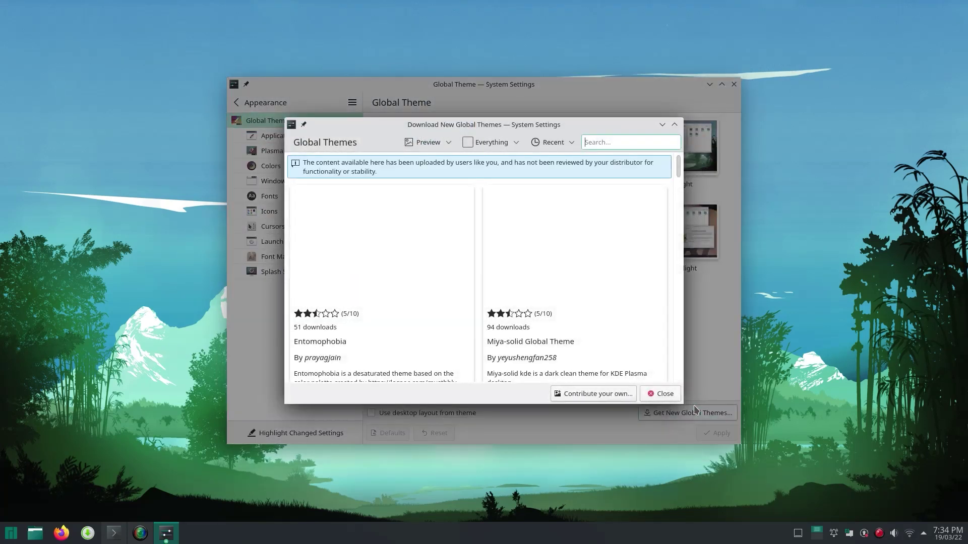
{"action": "left_click", "coordinate": [618, 142]}
{"action": "type", "text": "white sur"}
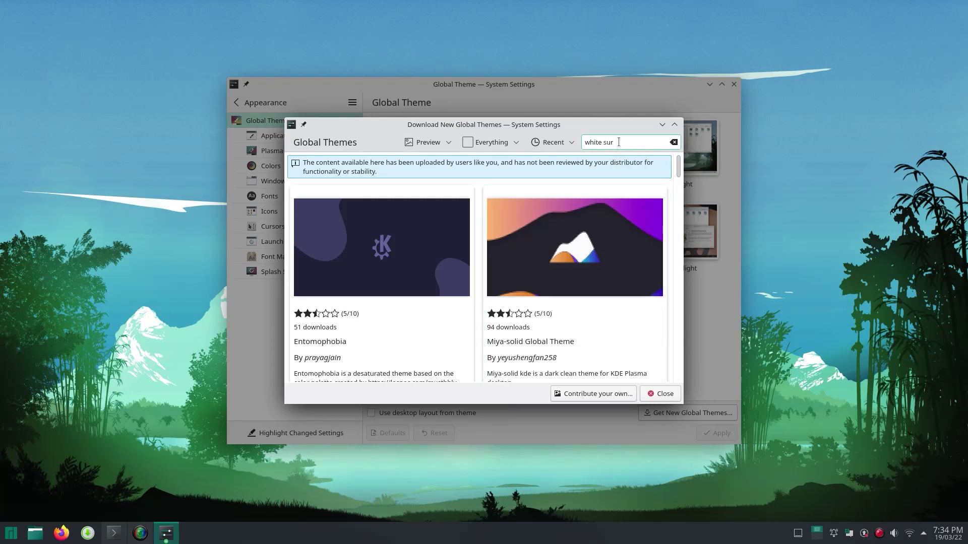
{"action": "key", "text": "Return"}
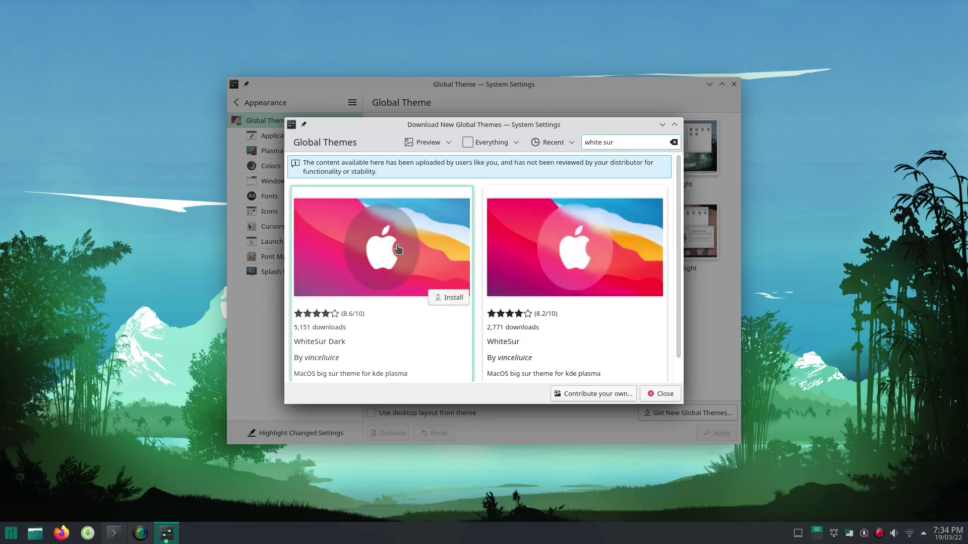
Install the WhiteSur Dark global theme, authorising it with the account password, and apply it to the desktop
{"action": "left_click", "coordinate": [451, 300]}
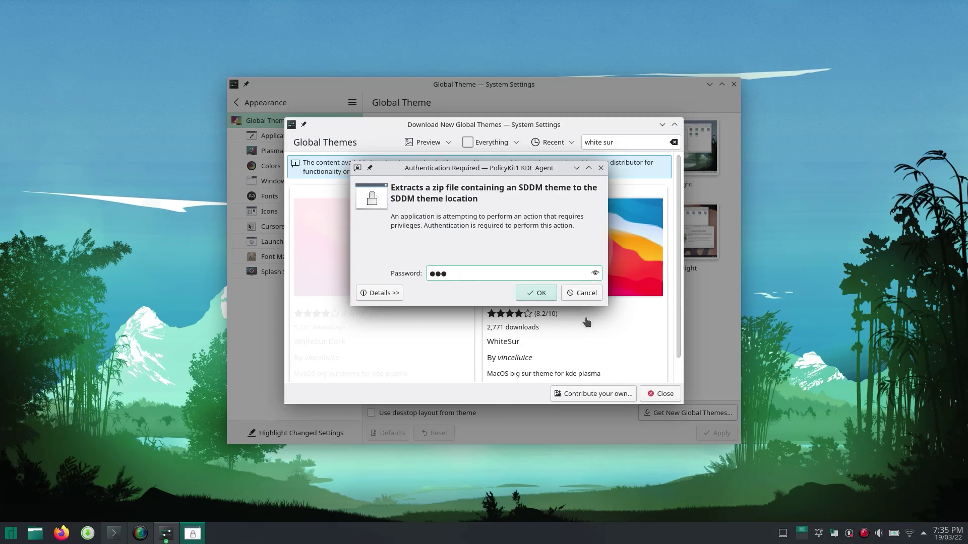
{"action": "left_click", "coordinate": [540, 294]}
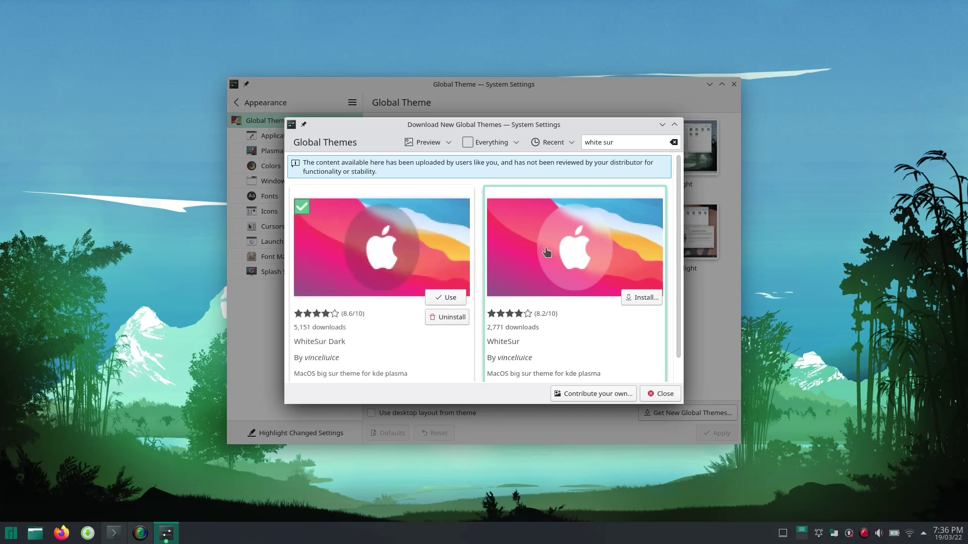
{"action": "left_click", "coordinate": [660, 394]}
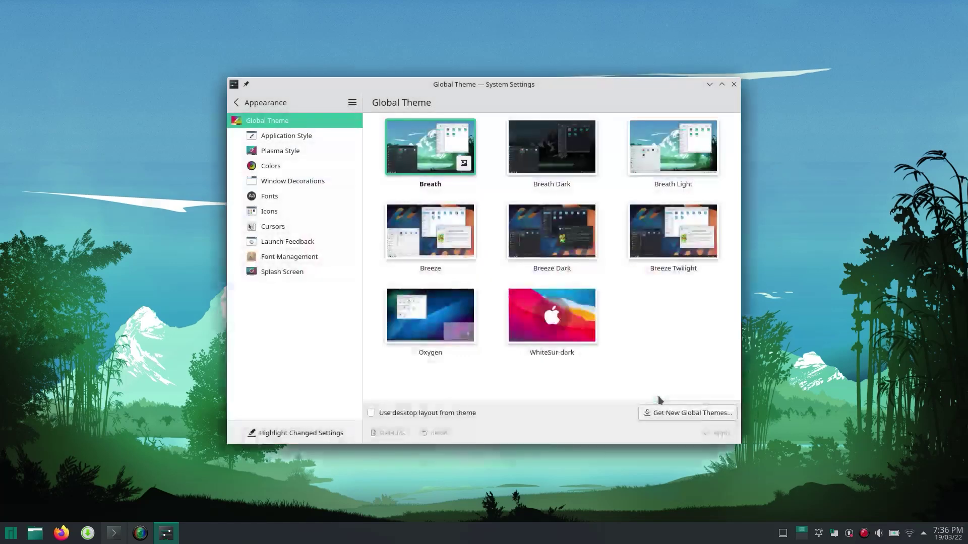
{"action": "left_click", "coordinate": [704, 439]}
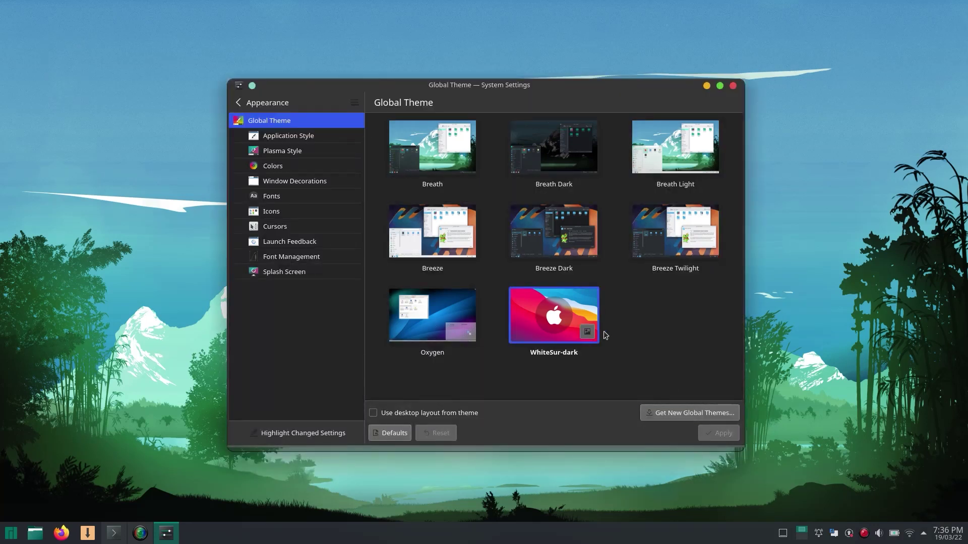
{"action": "left_click_drag", "start_coordinate": [555, 88], "coordinate": [569, 85]}
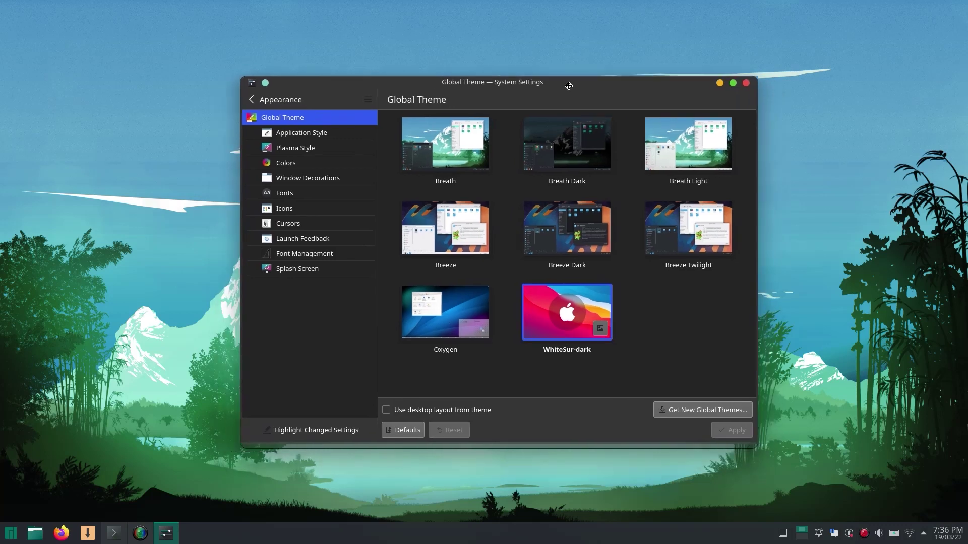
In the window decorations' titlebar layout, remove the buttons before the title and the Context help button
{"action": "left_click", "coordinate": [282, 183]}
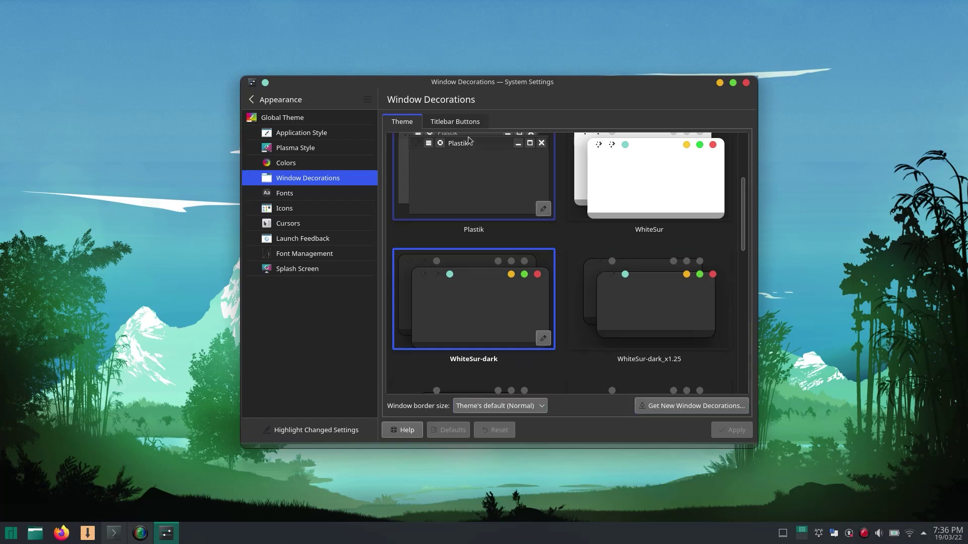
{"action": "left_click", "coordinate": [459, 123]}
{"action": "left_click_drag", "start_coordinate": [417, 146], "coordinate": [454, 222]}
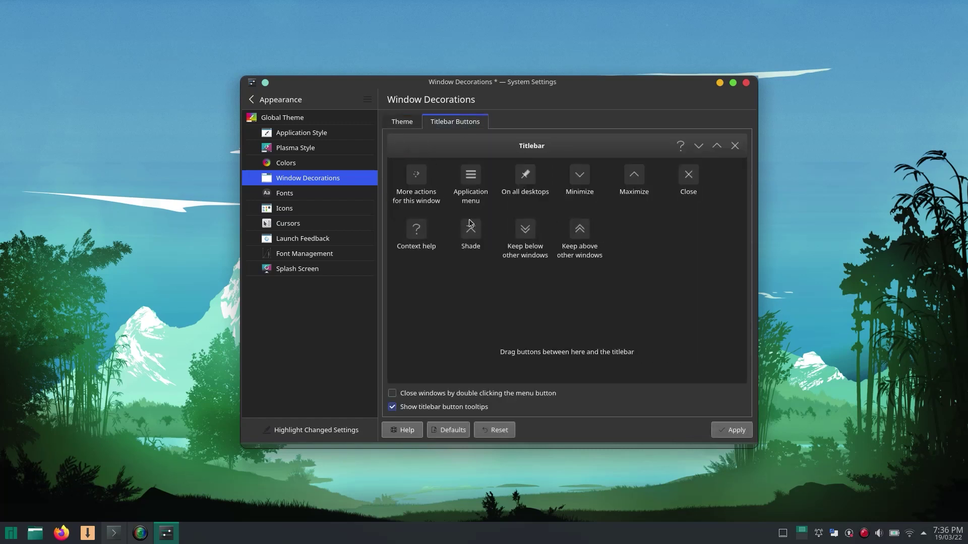
{"action": "left_click_drag", "start_coordinate": [679, 147], "coordinate": [674, 218]}
Move the window buttons to the left end of the titlebar layout in the order Close, Minimize, Maximize
{"action": "left_click_drag", "start_coordinate": [732, 146], "coordinate": [400, 147]}
{"action": "left_click_drag", "start_coordinate": [716, 147], "coordinate": [408, 149]}
{"action": "left_click_drag", "start_coordinate": [730, 144], "coordinate": [404, 147]}
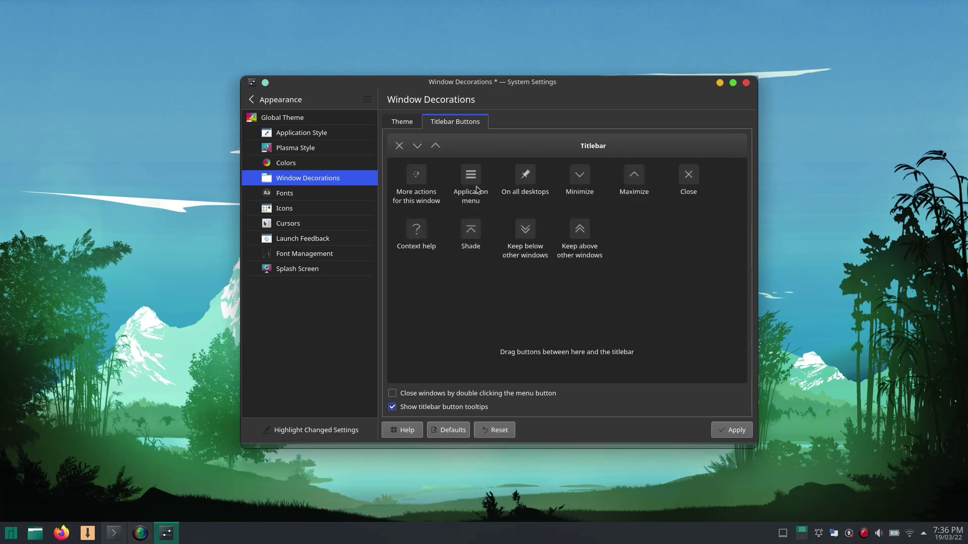
Add Application menu and On all desktops to the right end of the titlebar layout and apply the changes
{"action": "left_click_drag", "start_coordinate": [531, 173], "coordinate": [733, 146]}
{"action": "left_click_drag", "start_coordinate": [470, 174], "coordinate": [716, 146]}
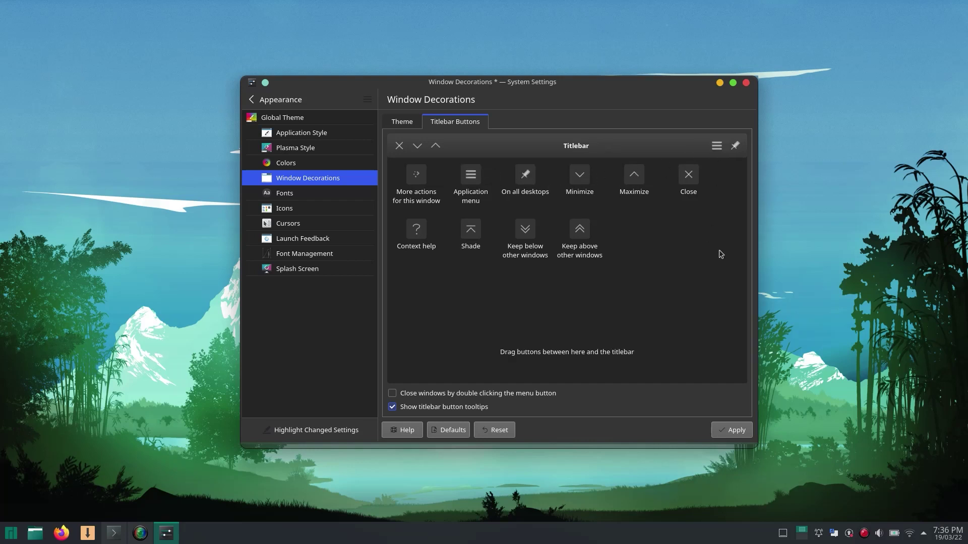
{"action": "left_click", "coordinate": [729, 431]}
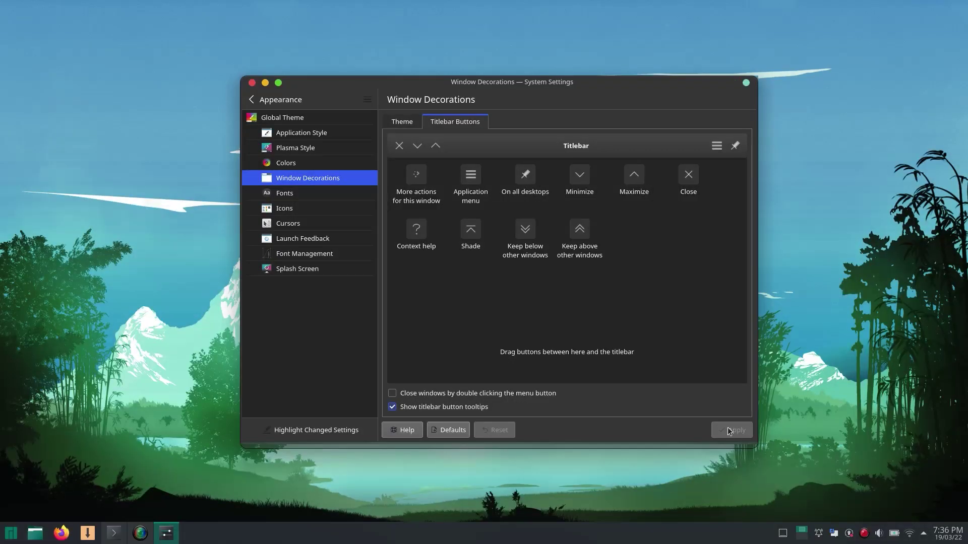
Open the icon theme settings and search the downloadable icon themes for "white sur"
{"action": "left_click", "coordinate": [349, 222]}
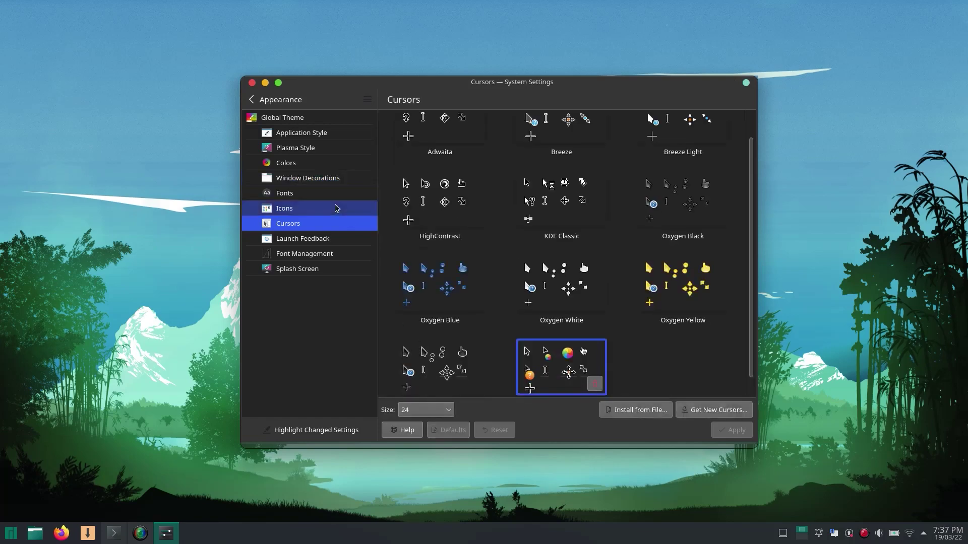
{"action": "left_click", "coordinate": [334, 205]}
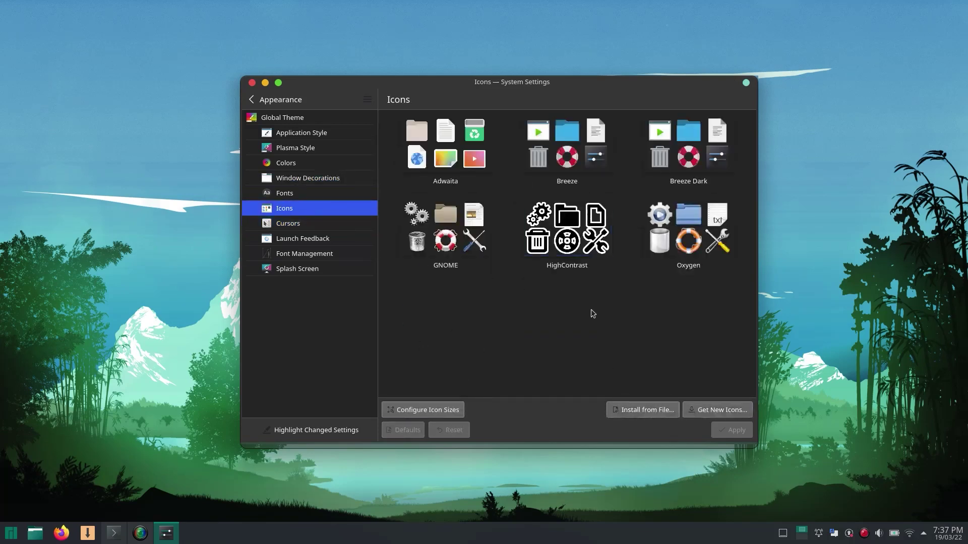
{"action": "left_click", "coordinate": [704, 411]}
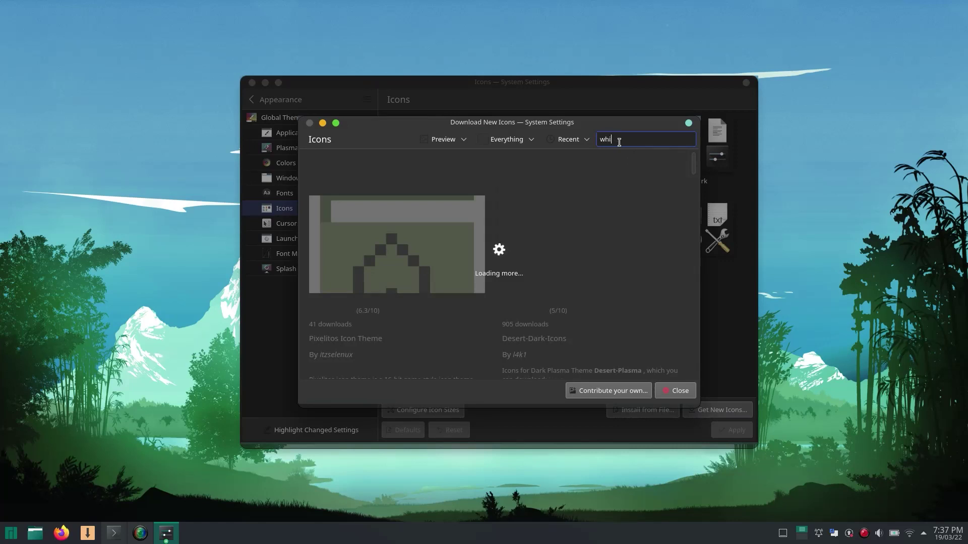
{"action": "type", "text": "whitesur"}
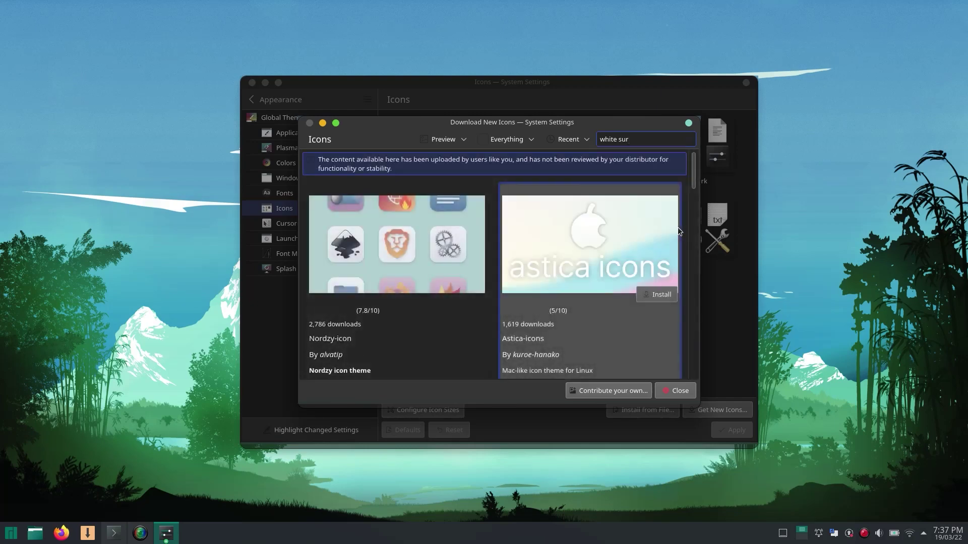
Install the 01-WhiteSur.tar.xz variant of the WhiteSur icon theme and return to the icon settings
{"action": "scroll", "coordinate": [537, 254], "scroll_direction": "down", "scroll_amount": 3}
{"action": "scroll", "coordinate": [537, 254], "scroll_direction": "down", "scroll_amount": 3}
{"action": "scroll", "coordinate": [536, 254], "scroll_direction": "down", "scroll_amount": 5}
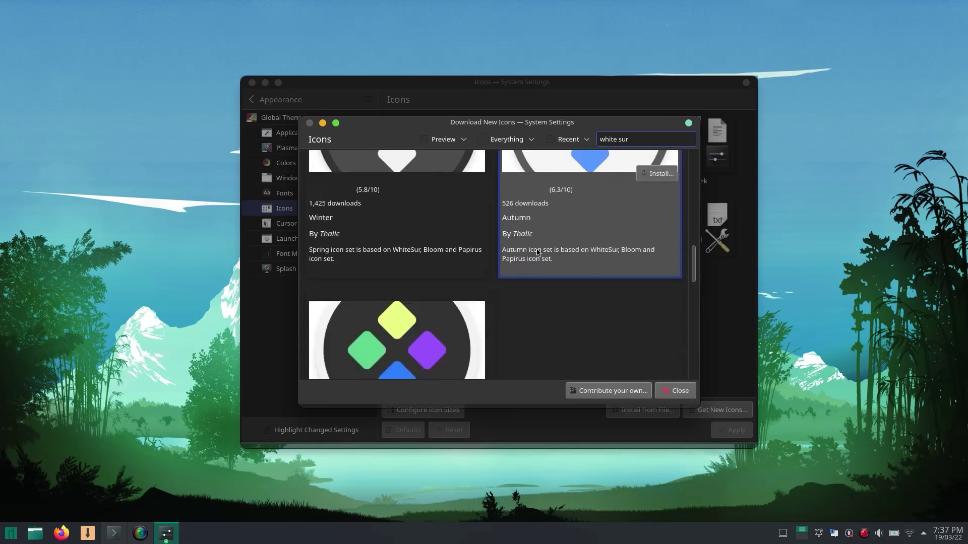
{"action": "scroll", "coordinate": [538, 252], "scroll_direction": "down", "scroll_amount": 3}
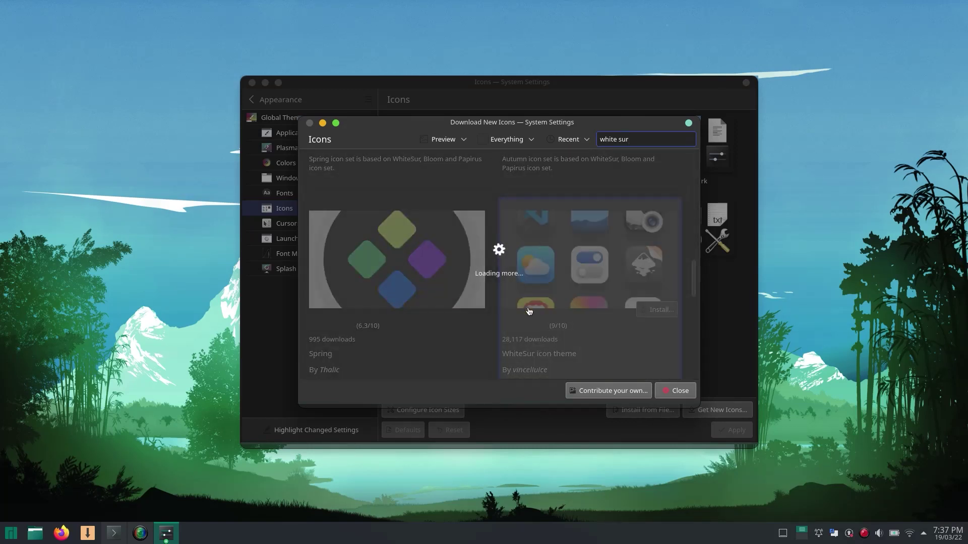
{"action": "left_click", "coordinate": [651, 311]}
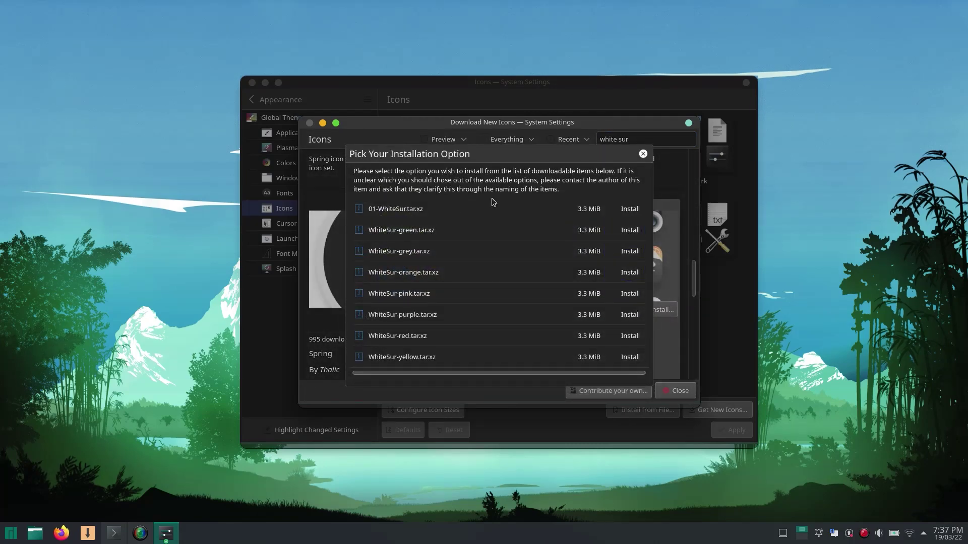
{"action": "left_click", "coordinate": [623, 209]}
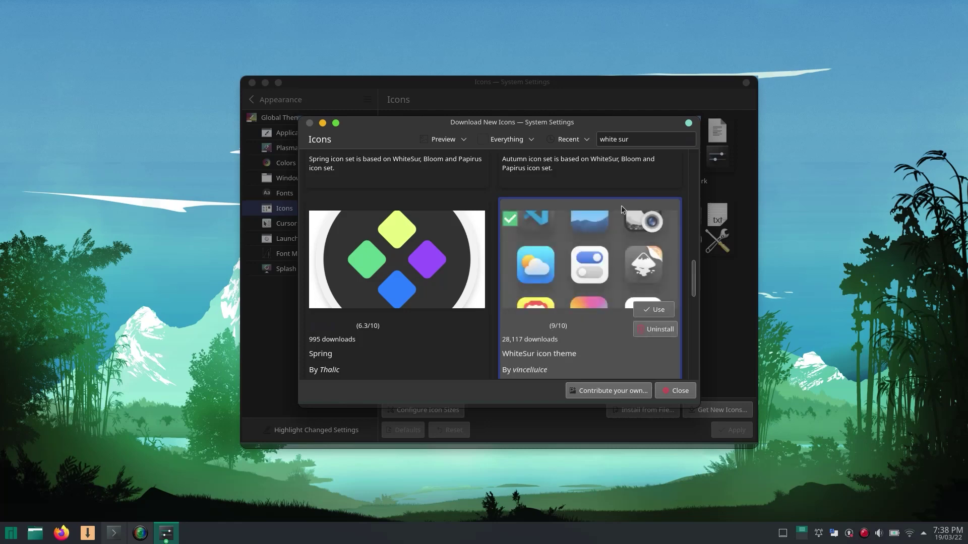
{"action": "left_click", "coordinate": [677, 392]}
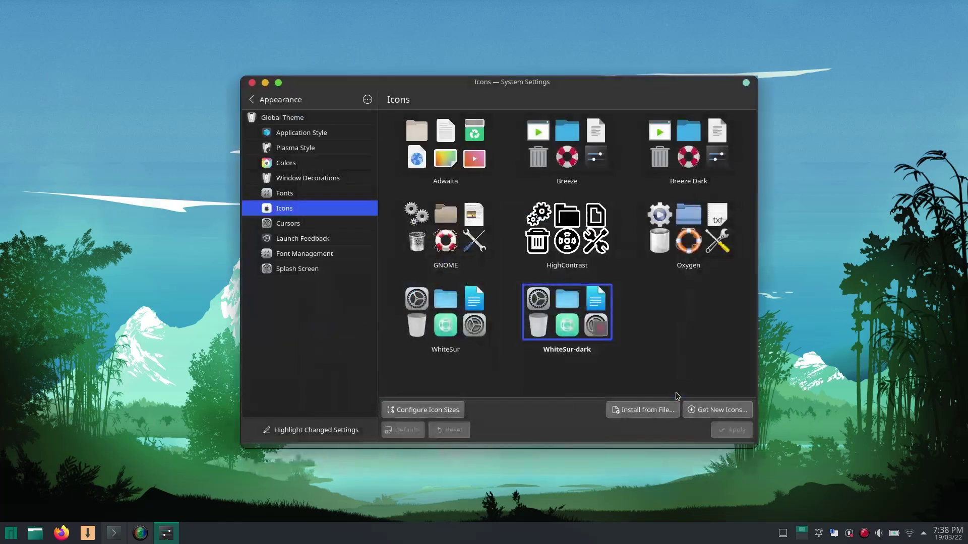
Select the WhiteSur icon theme instead of WhiteSur-dark and apply it
{"action": "left_click", "coordinate": [561, 319]}
{"action": "left_click", "coordinate": [476, 334]}
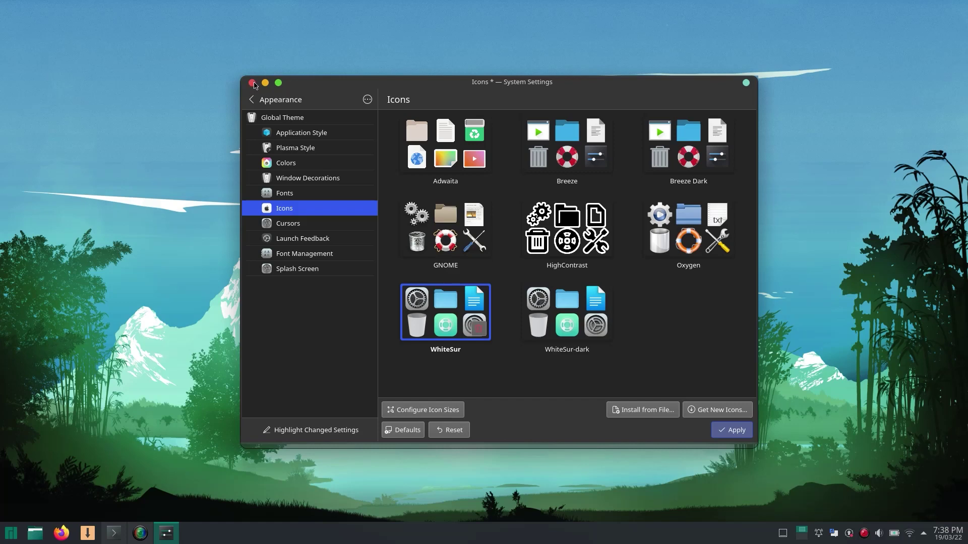
{"action": "left_click", "coordinate": [734, 430]}
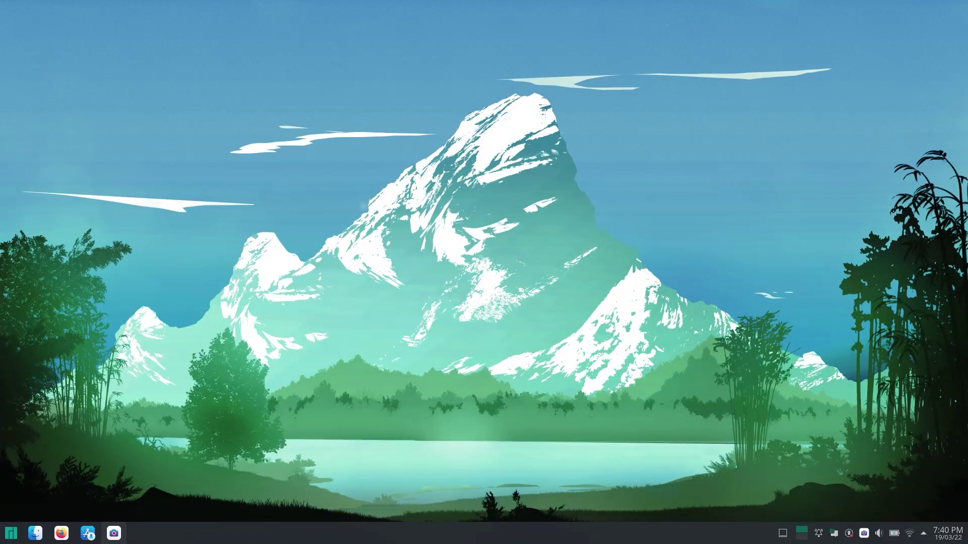
Open a Konsole terminal and enlarge its text by five zoom levels
{"action": "left_click", "coordinate": [11, 533]}
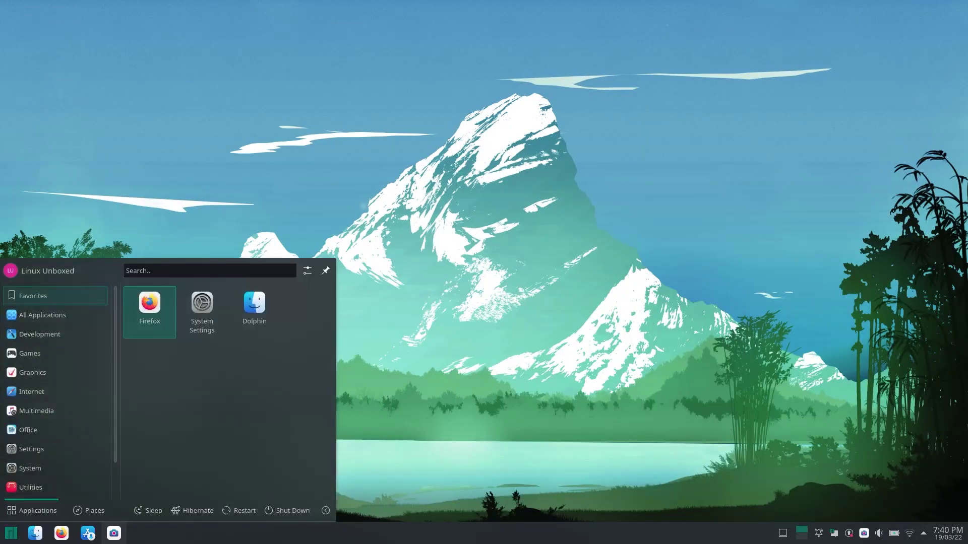
{"action": "type", "text": "konsole"}
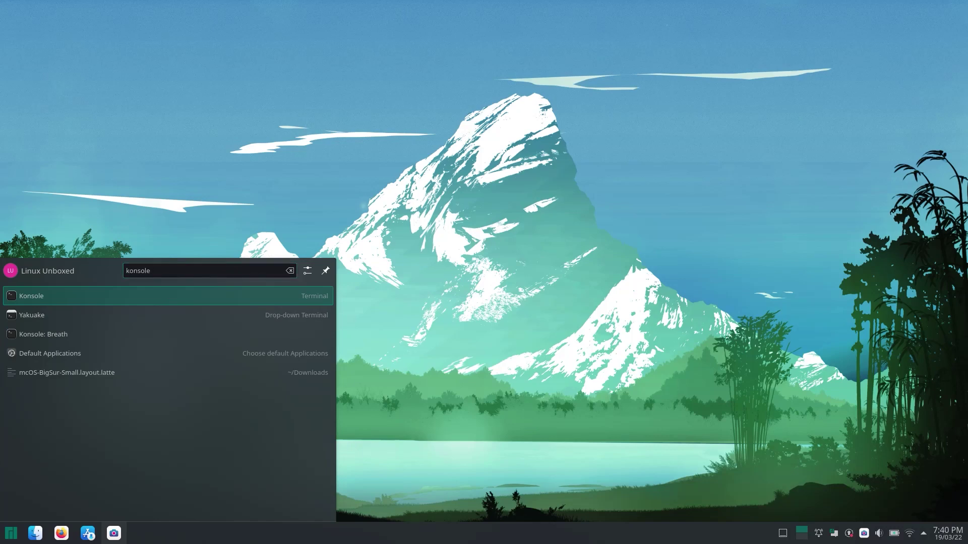
{"action": "key", "text": "Return"}
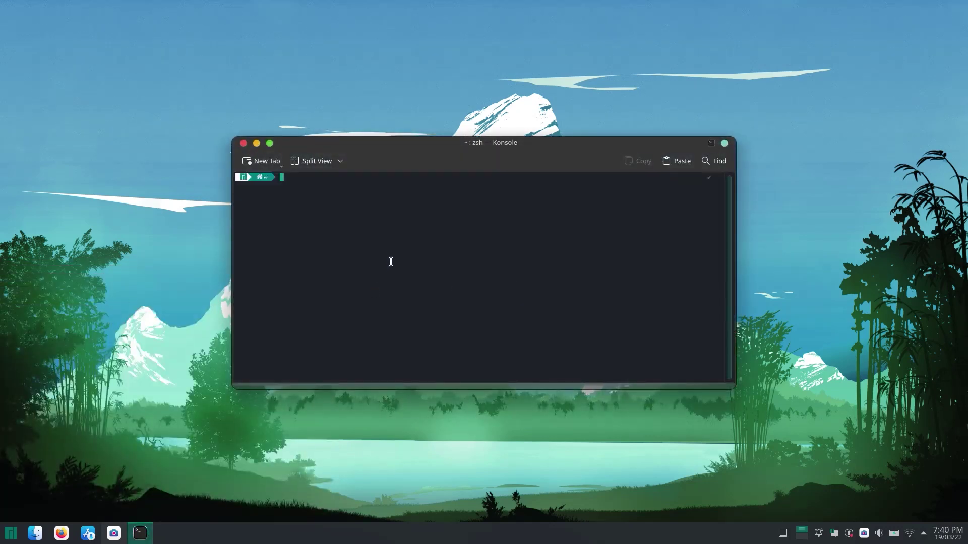
{"action": "key", "text": "ctrl+plus"}
{"action": "key", "text": "ctrl+plus"}
{"action": "key", "text": "ctrl+plus"}
{"action": "key", "text": "ctrl+plus"}
{"action": "key", "text": "ctrl+plus"}
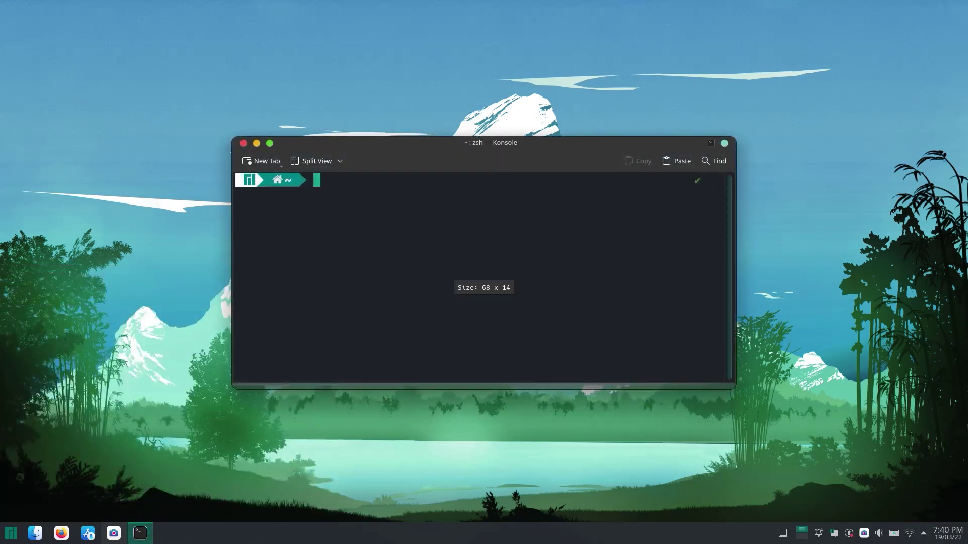
Install Kvantum with "sudo pacman -S kvantum", entering the sudo password and confirming with Y, and close the terminal
{"action": "type", "text": "sudo pacmna"}
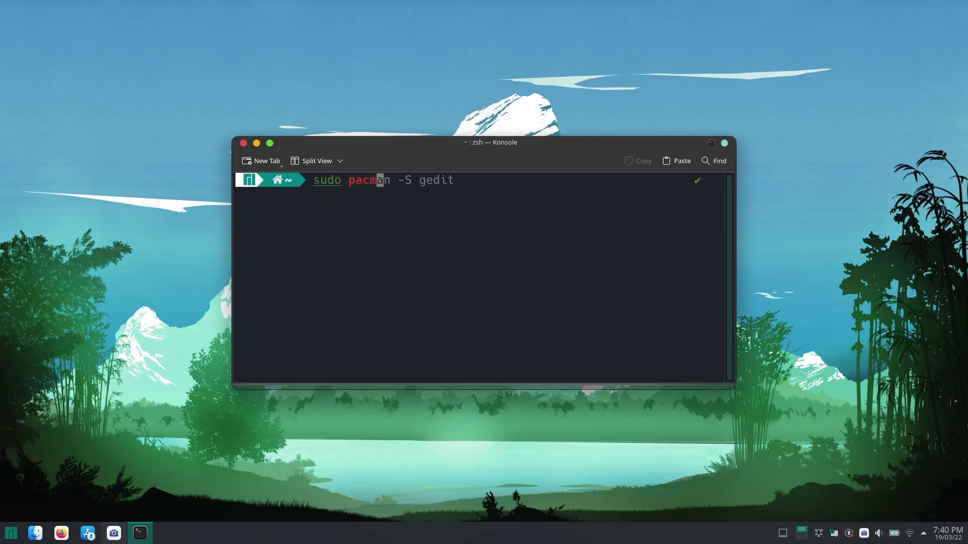
{"action": "key", "text": "BackSpace"}
{"action": "key", "text": "BackSpace"}
{"action": "type", "text": "an -S kvantum"}
{"action": "key", "text": "Return"}
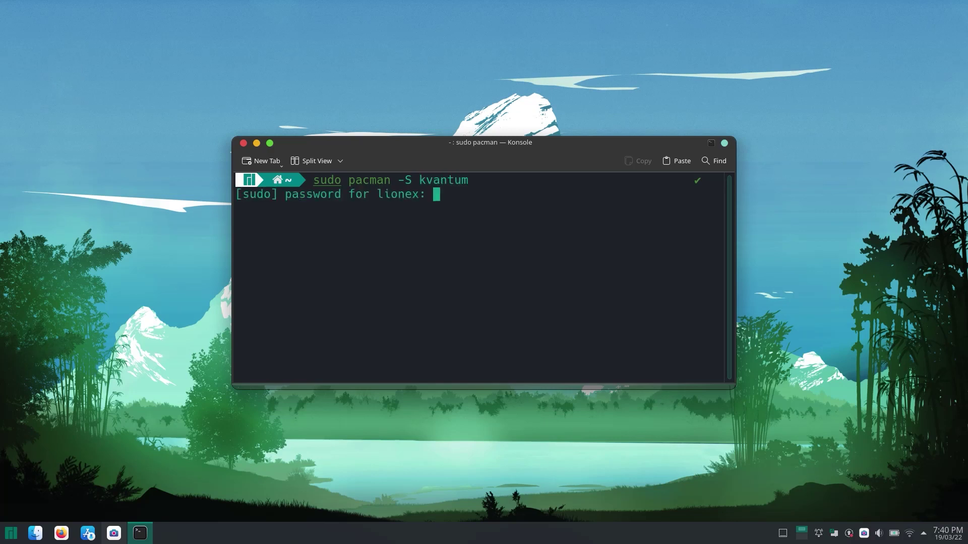
{"action": "key", "text": "Return"}
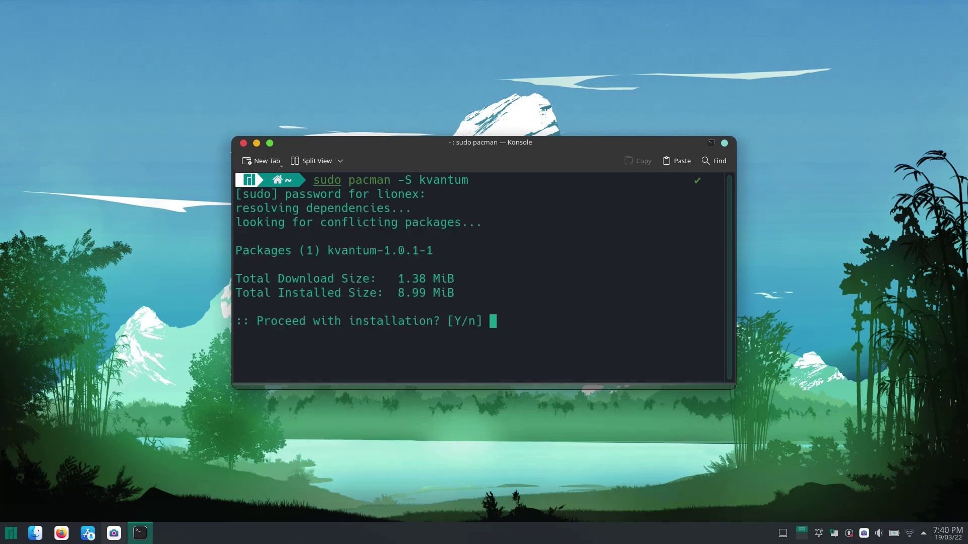
{"action": "type", "text": "Y"}
{"action": "key", "text": "Return"}
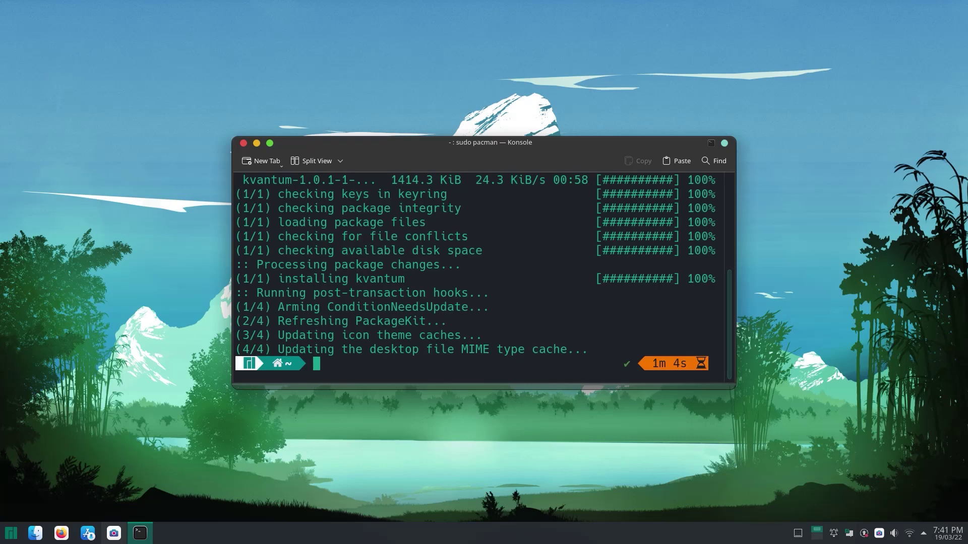
{"action": "left_click", "coordinate": [243, 145]}
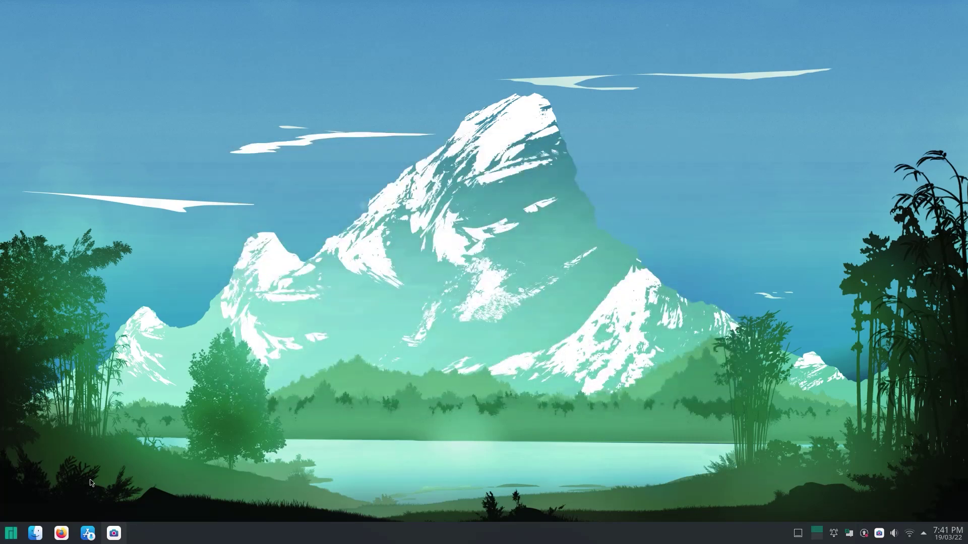
Find Kvantum Manager in the application launcher by searching for "kva" and open it
{"action": "key", "text": "super"}
{"action": "key", "text": "Right"}
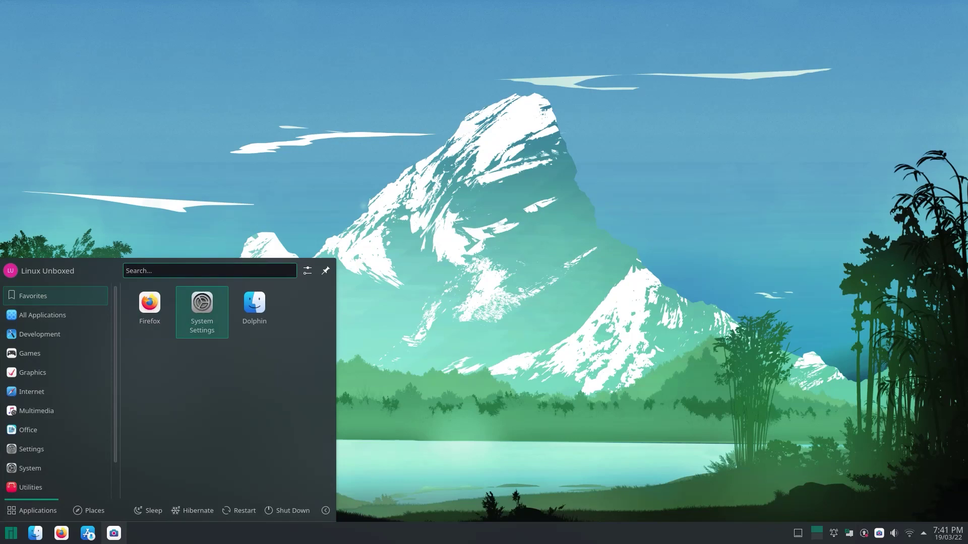
{"action": "type", "text": "kva"}
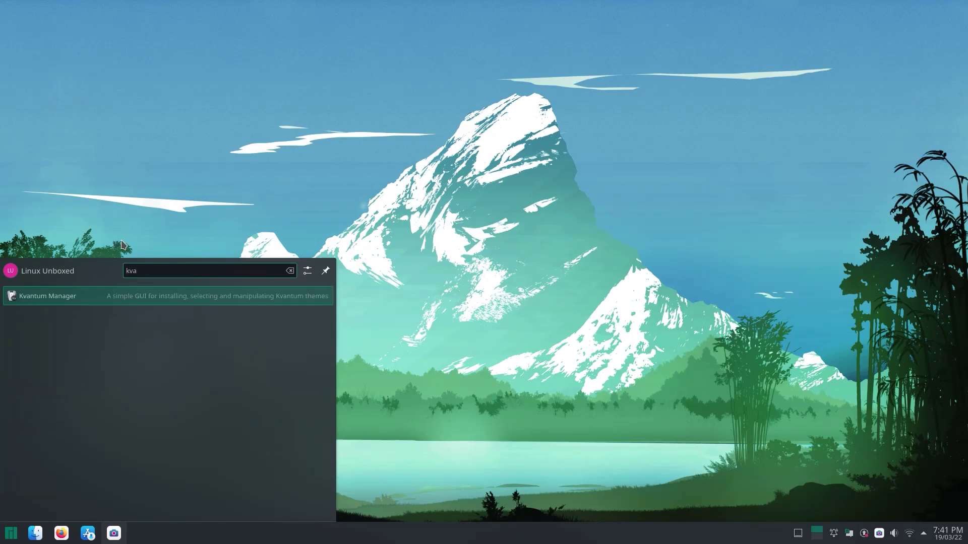
{"action": "left_click", "coordinate": [95, 301]}
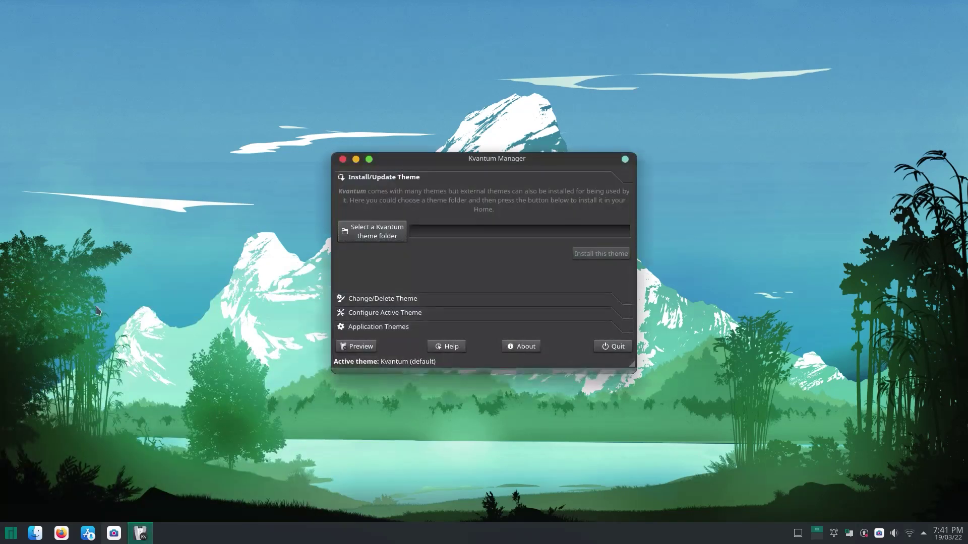
Choose the WhiteSur folder in Downloads as the Kvantum theme folder and install the theme
{"action": "left_click", "coordinate": [383, 244]}
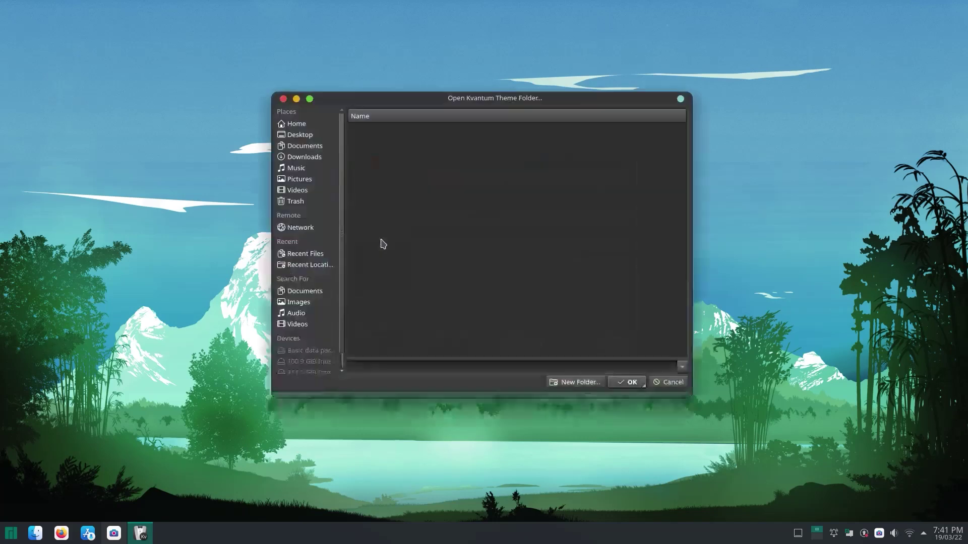
{"action": "left_click", "coordinate": [326, 159]}
{"action": "left_click", "coordinate": [374, 218]}
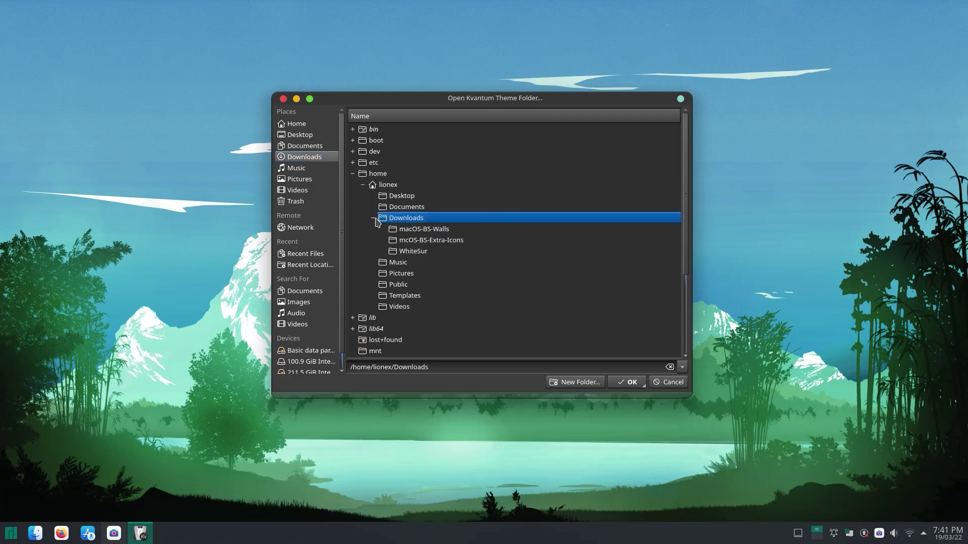
{"action": "left_click", "coordinate": [396, 253]}
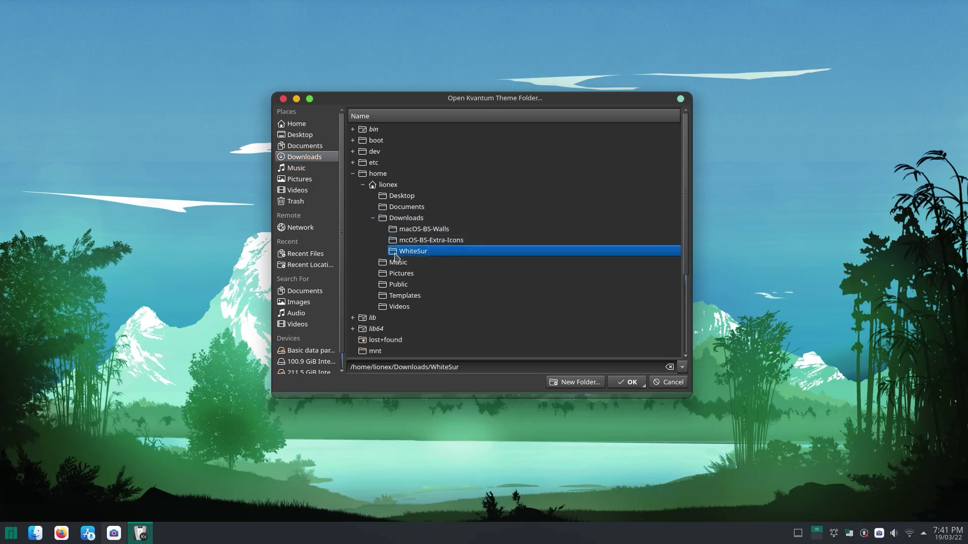
{"action": "left_click", "coordinate": [628, 384]}
{"action": "left_click", "coordinate": [619, 251]}
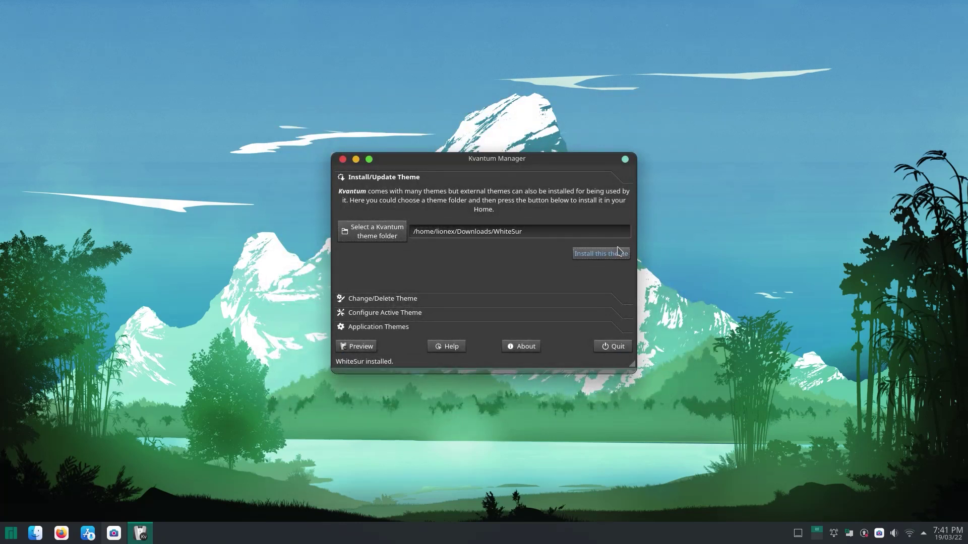
Change the active Kvantum theme to WhiteSurDark and quit Kvantum Manager
{"action": "left_click", "coordinate": [377, 299]}
{"action": "left_click", "coordinate": [623, 210]}
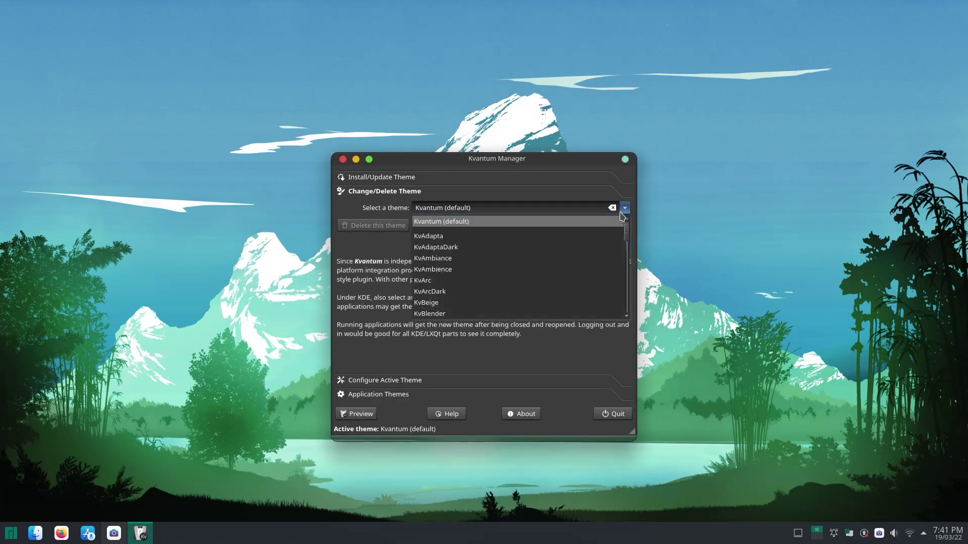
{"action": "scroll", "coordinate": [601, 270], "scroll_direction": "down", "scroll_amount": 10}
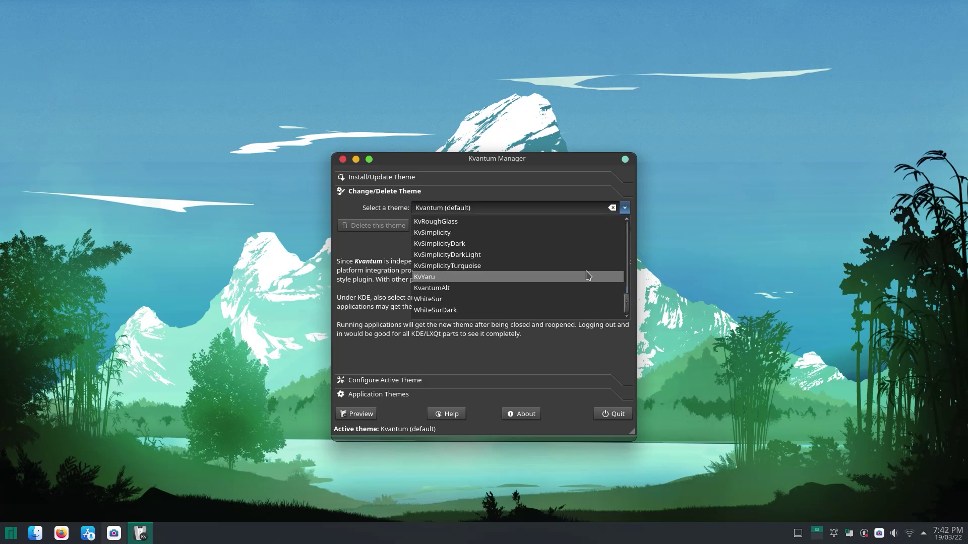
{"action": "left_click", "coordinate": [449, 310]}
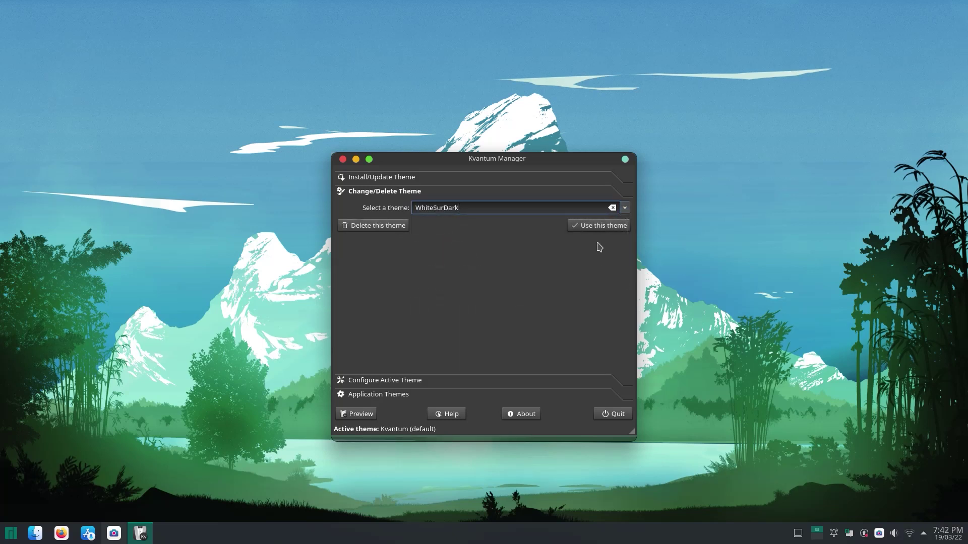
{"action": "left_click", "coordinate": [597, 225]}
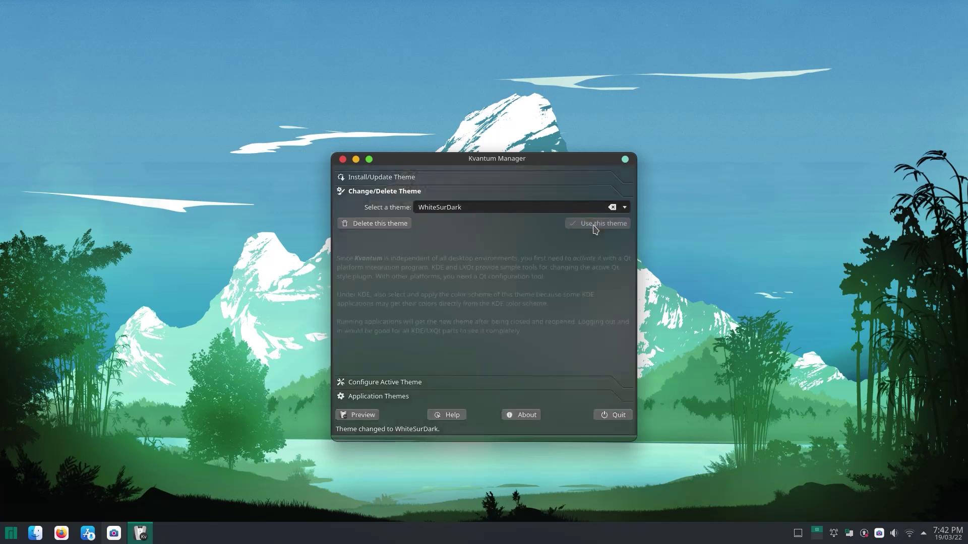
{"action": "left_click", "coordinate": [600, 417]}
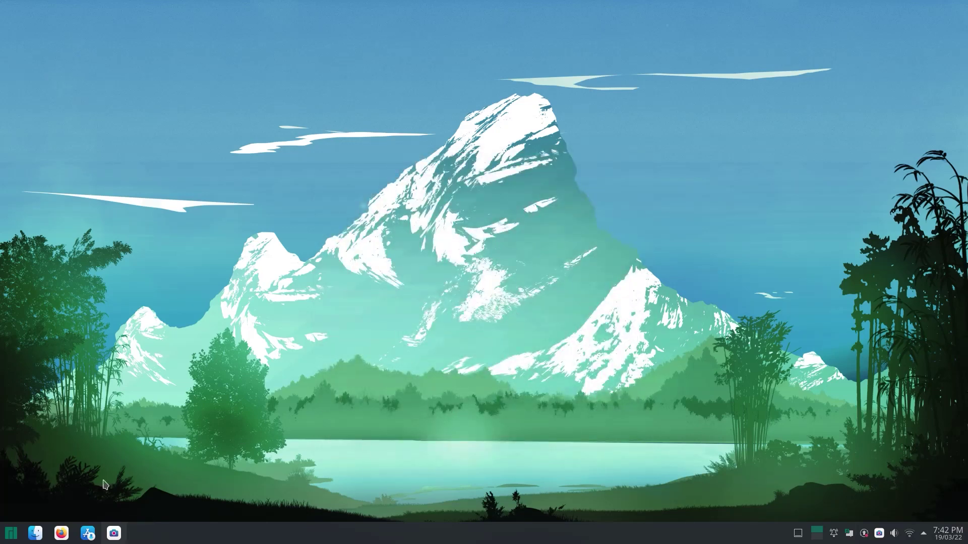
In System Settings, set the application style to kvantum-dark, apply it and close the settings window
{"action": "left_click", "coordinate": [10, 532]}
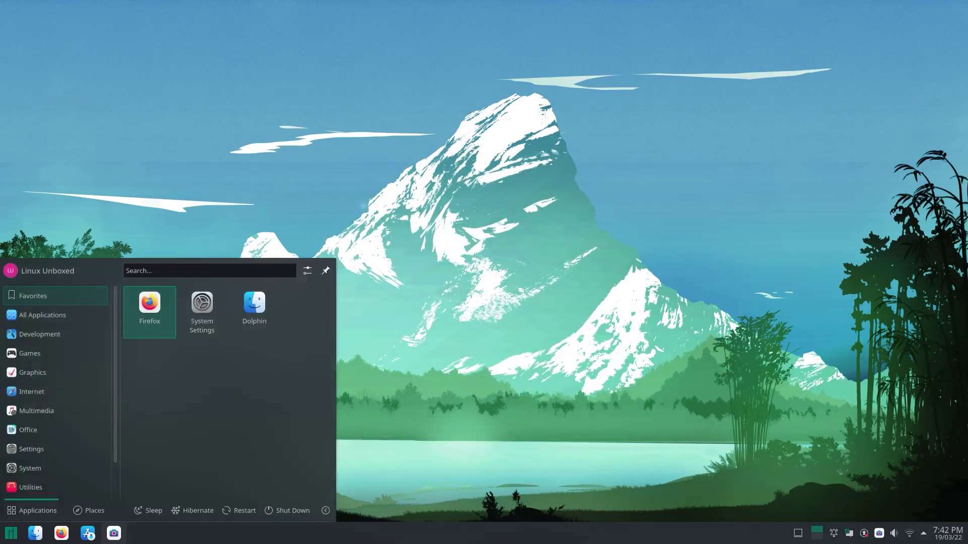
{"action": "left_click", "coordinate": [204, 317]}
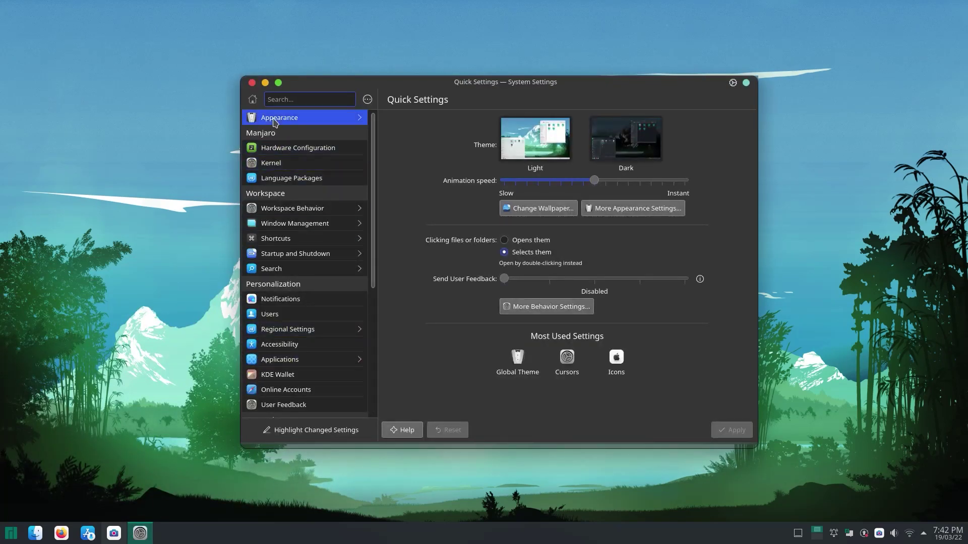
{"action": "left_click", "coordinate": [275, 121]}
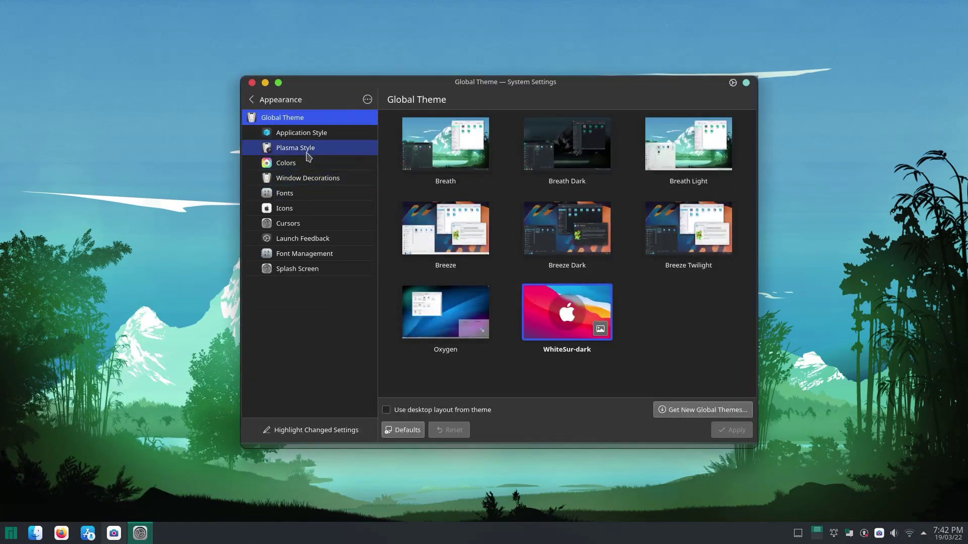
{"action": "left_click", "coordinate": [309, 154]}
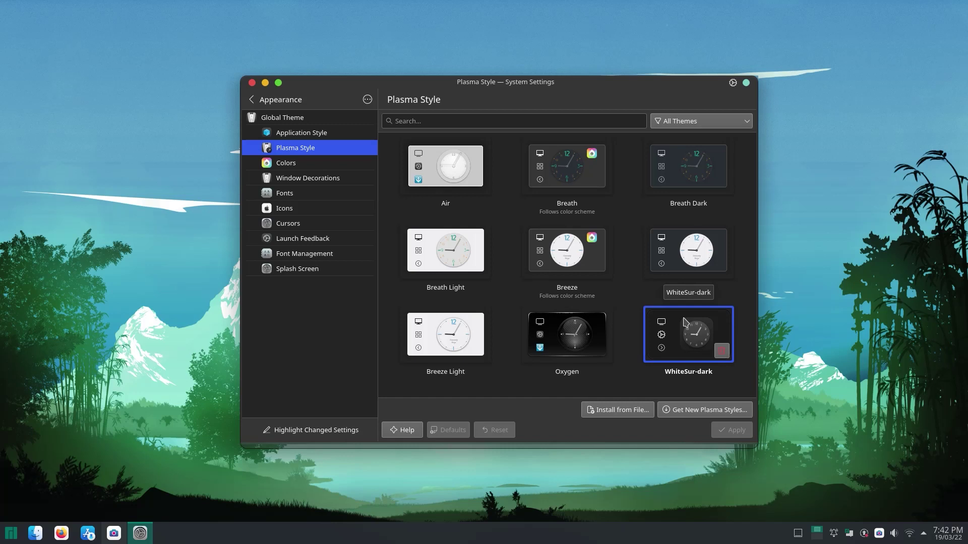
{"action": "left_click", "coordinate": [324, 132]}
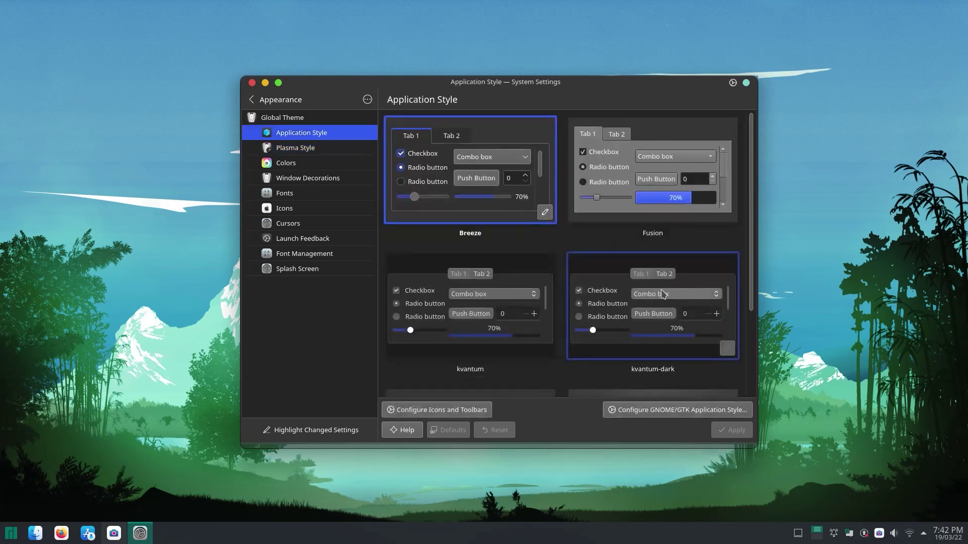
{"action": "left_click", "coordinate": [662, 293]}
{"action": "left_click", "coordinate": [740, 434]}
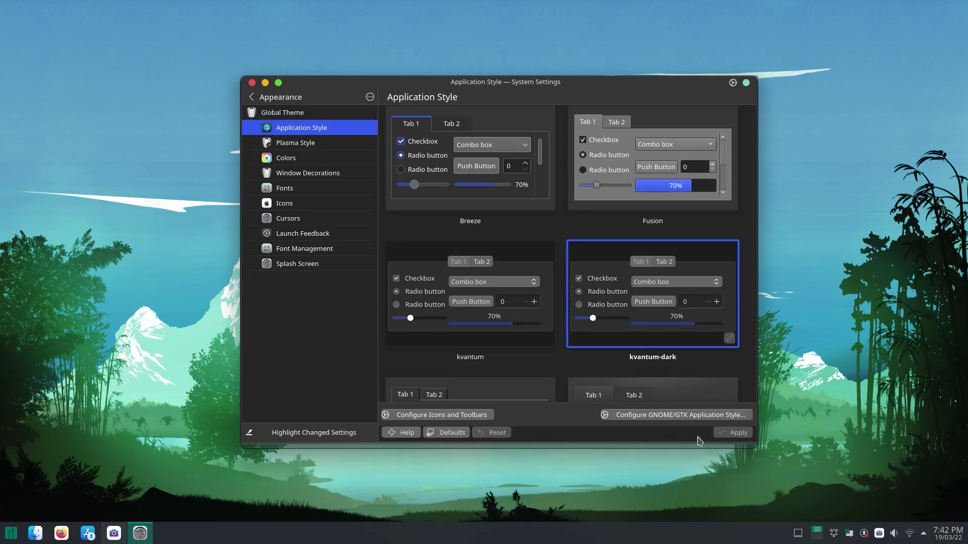
{"action": "left_click", "coordinate": [252, 83]}
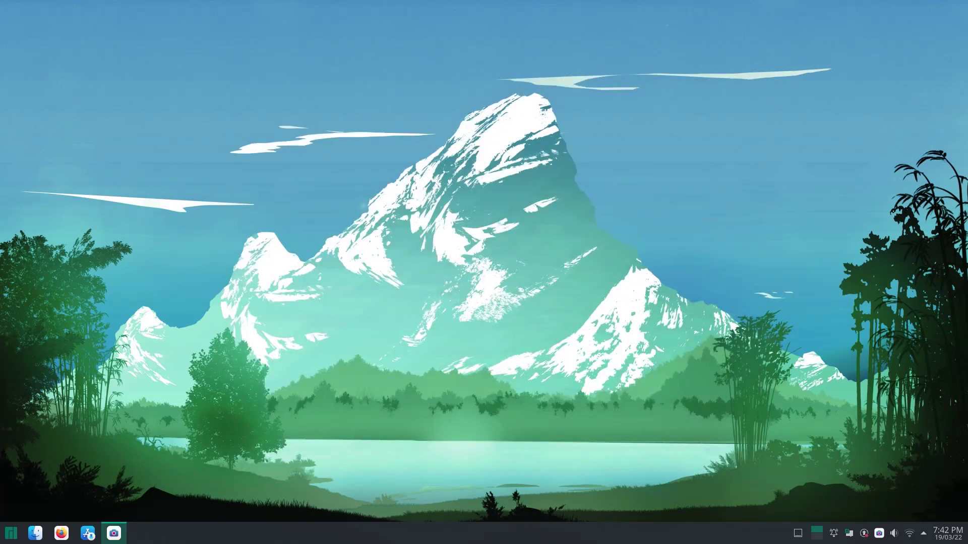
Open a new Konsole terminal and enlarge its text by four zoom levels
{"action": "left_click", "coordinate": [11, 532]}
{"action": "left_click", "coordinate": [30, 353]}
{"action": "type", "text": "kons"}
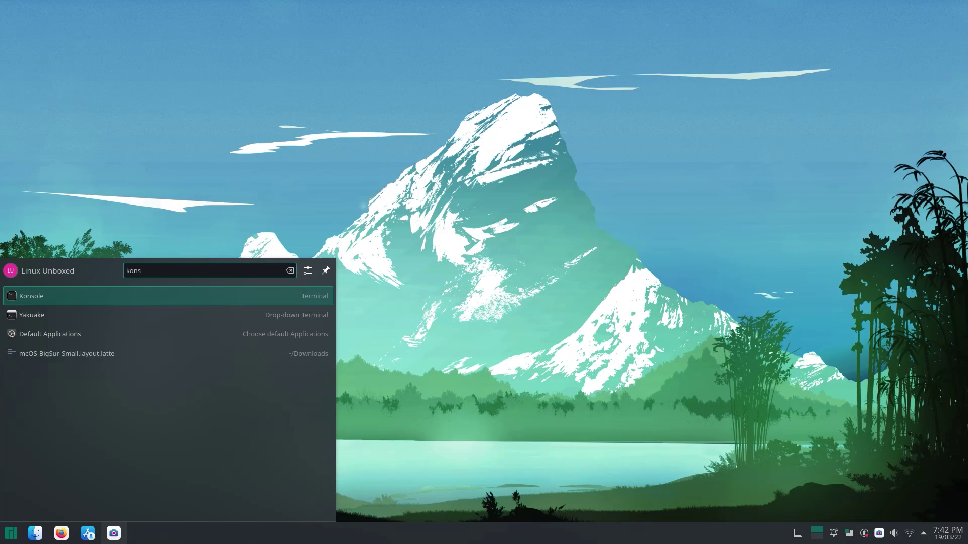
{"action": "left_click", "coordinate": [84, 301]}
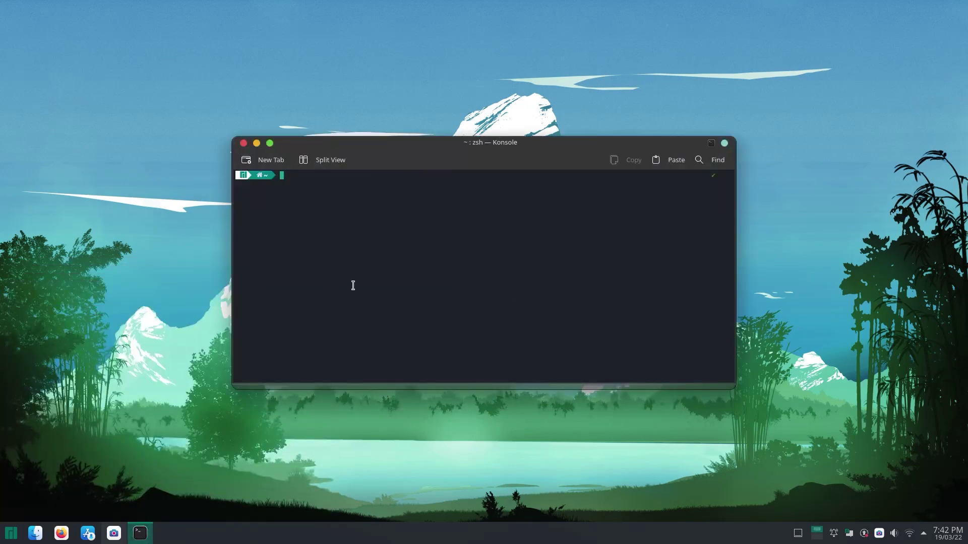
{"action": "key", "text": "ctrl+plus"}
{"action": "key", "text": "ctrl+plus"}
{"action": "key", "text": "ctrl+plus"}
{"action": "key", "text": "ctrl+plus"}
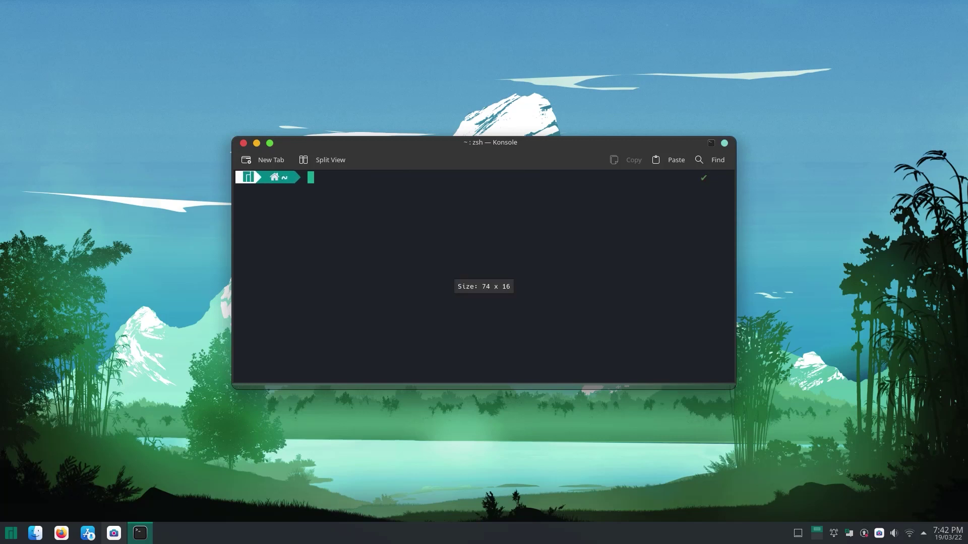
Install the latte-dock package with sudo pacman -S, entering the sudo password and accepting the installation with Y
{"action": "type", "text": "sudo"}
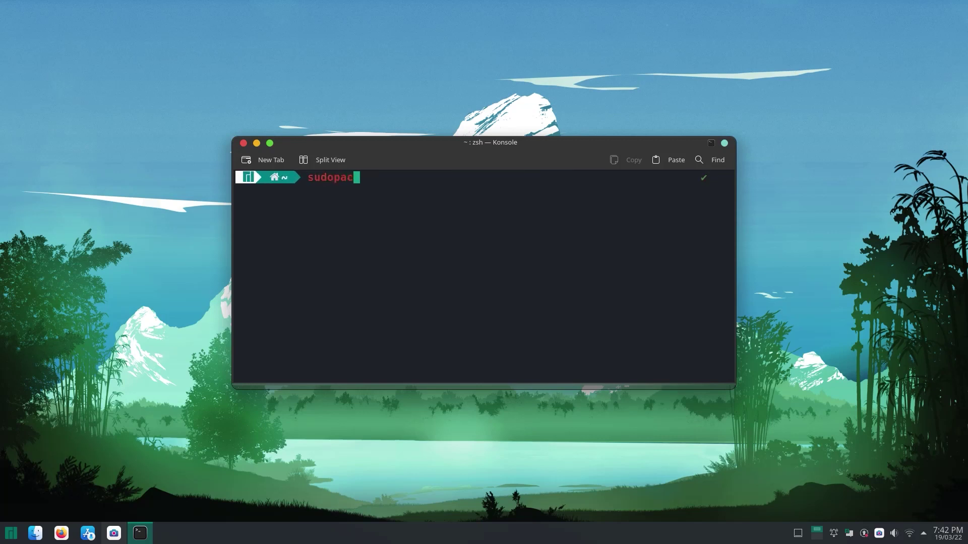
{"action": "type", "text": " pacman "}
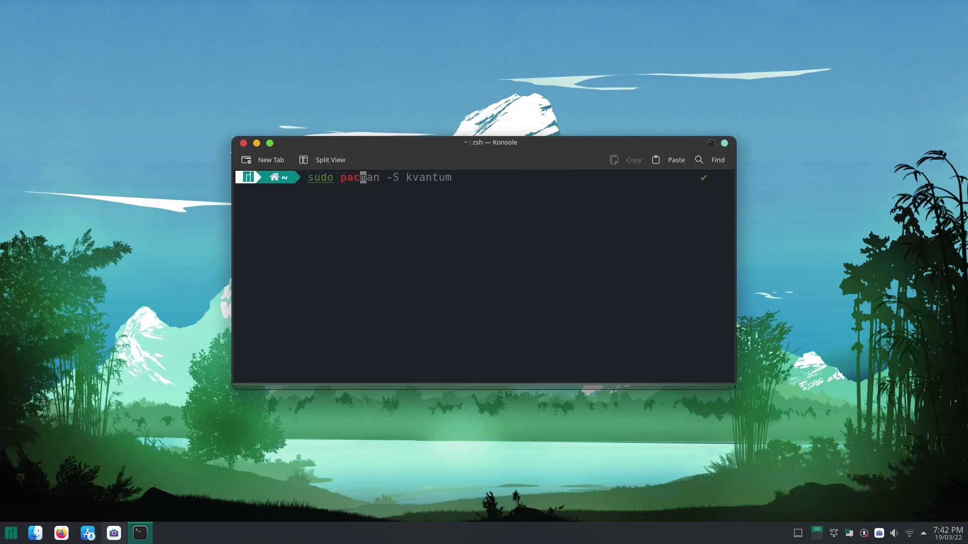
{"action": "type", "text": "-S latte-dock"}
{"action": "key", "text": "Return"}
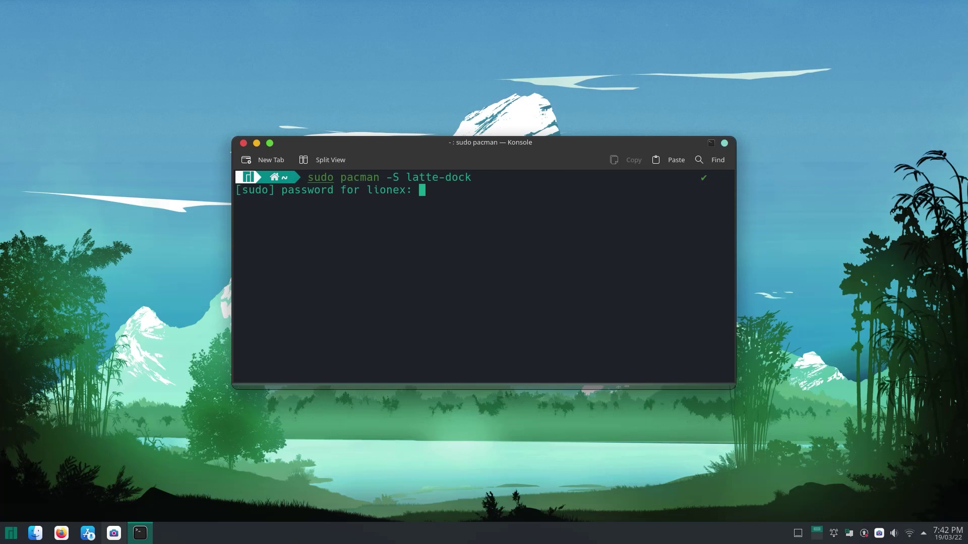
{"action": "key", "text": "Return"}
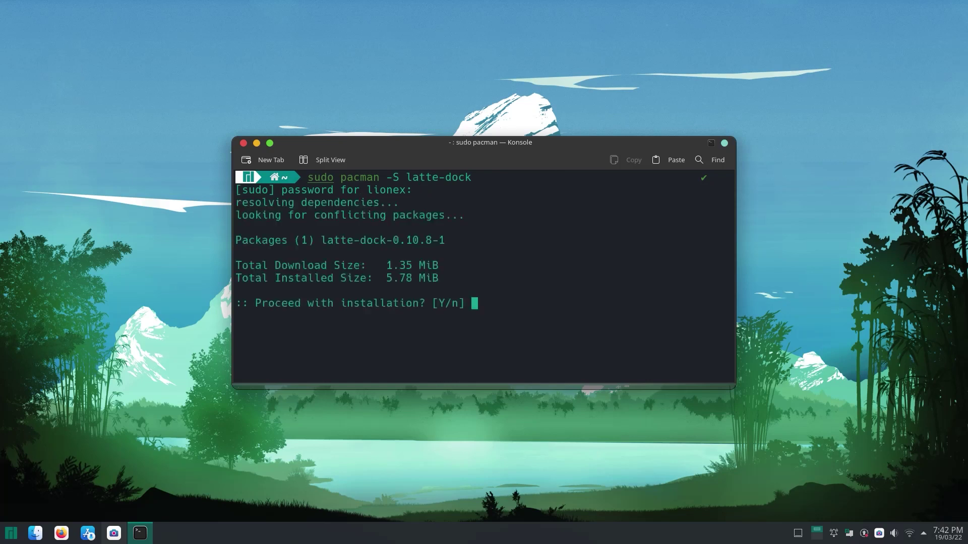
{"action": "type", "text": "Y"}
{"action": "key", "text": "Return"}
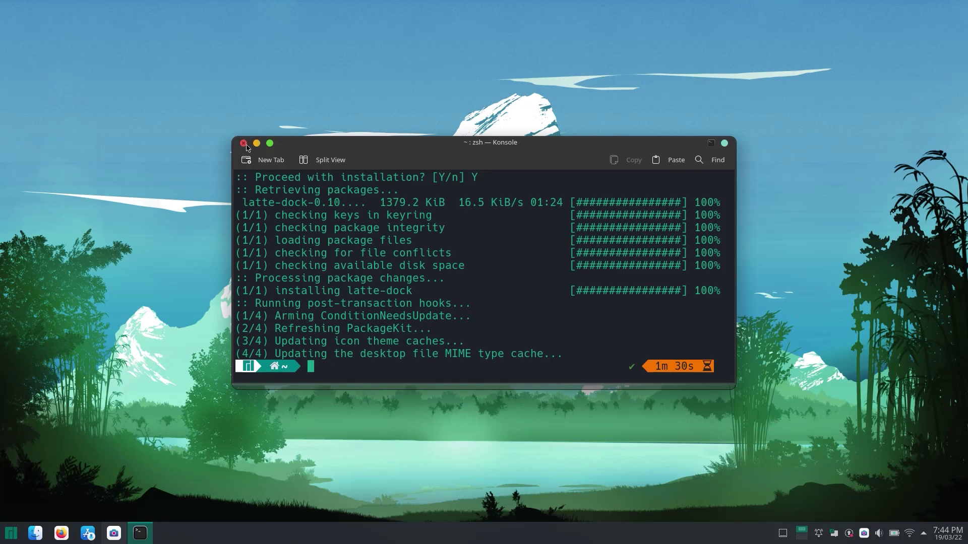
Close the terminal and launch Latte from the application launcher by searching for latte
{"action": "left_click", "coordinate": [243, 144]}
{"action": "key", "text": "super"}
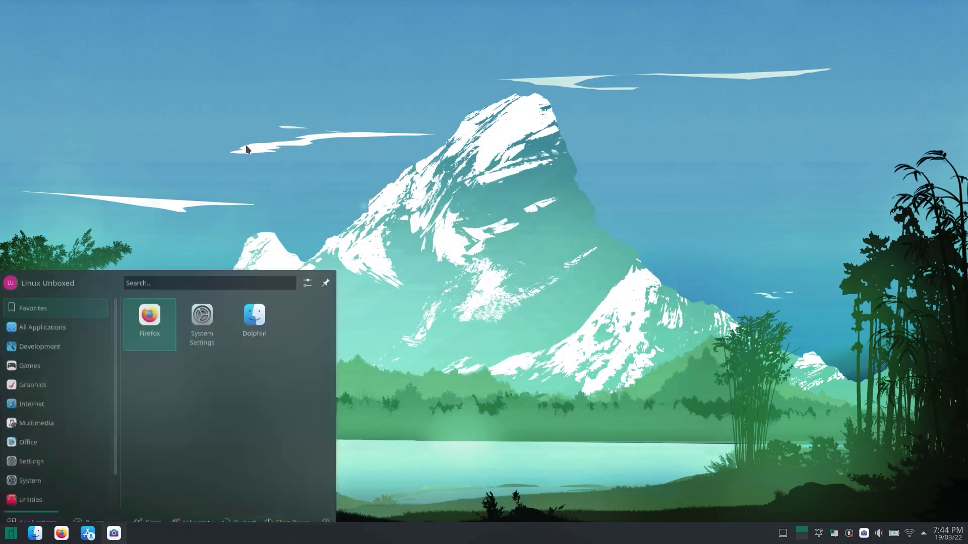
{"action": "type", "text": "latte"}
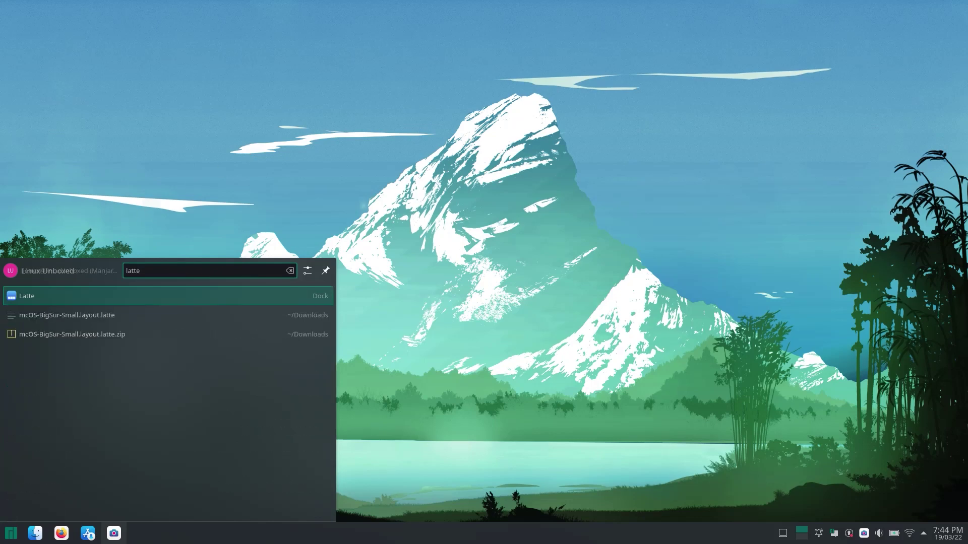
{"action": "left_click", "coordinate": [52, 297]}
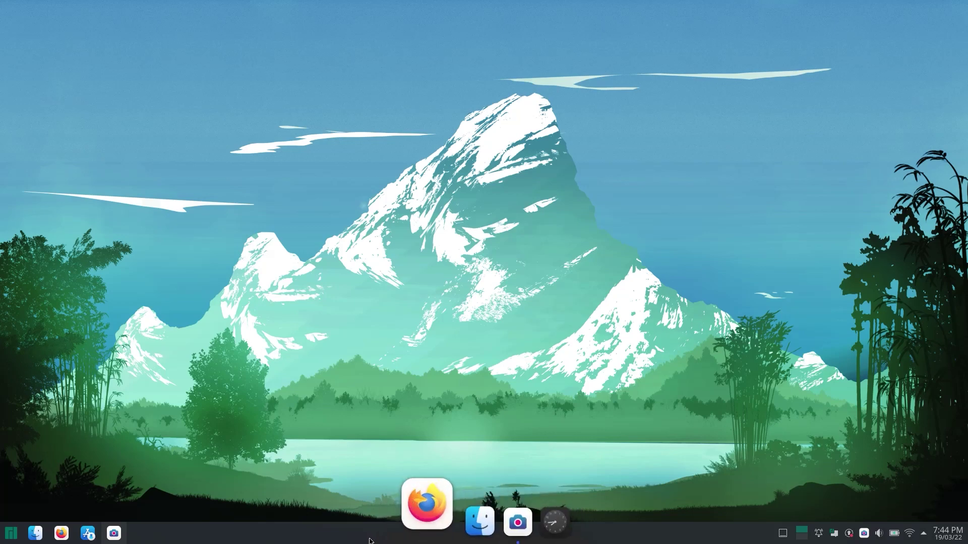
In Latte Dock's preferences, enable 3D-style badges, borderless maximized windows and ⌘ for the Application Launcher, apply them and close the window
{"action": "right_click", "coordinate": [457, 533]}
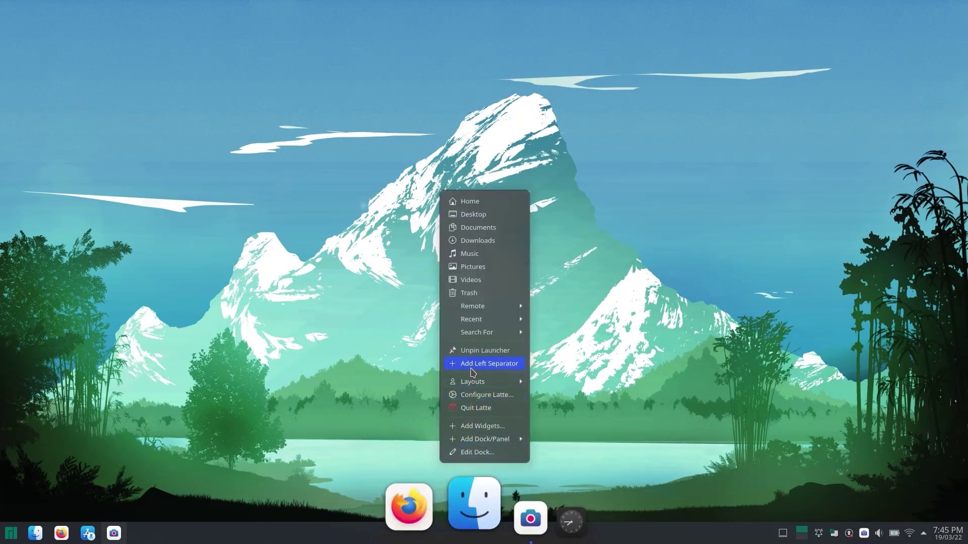
{"action": "left_click", "coordinate": [477, 396]}
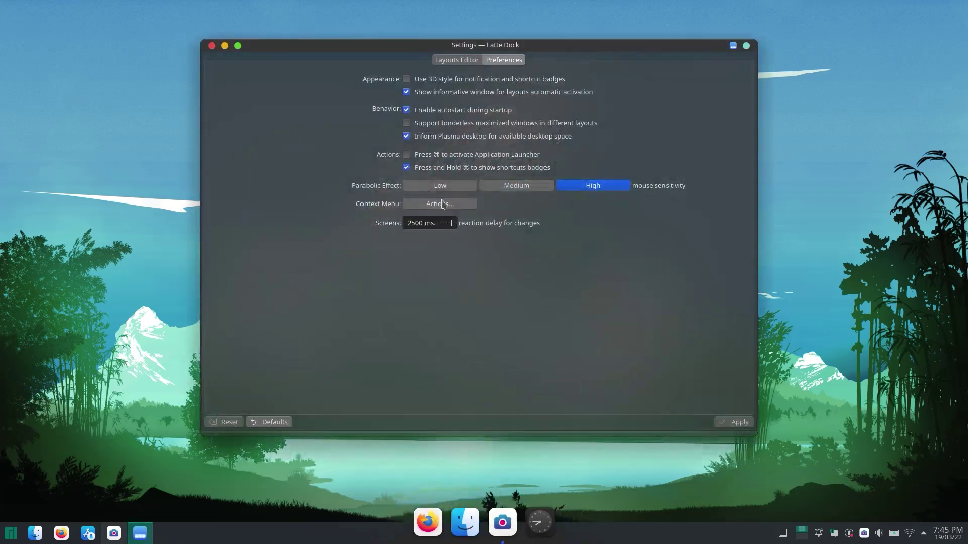
{"action": "left_click", "coordinate": [423, 83]}
{"action": "left_click", "coordinate": [417, 129]}
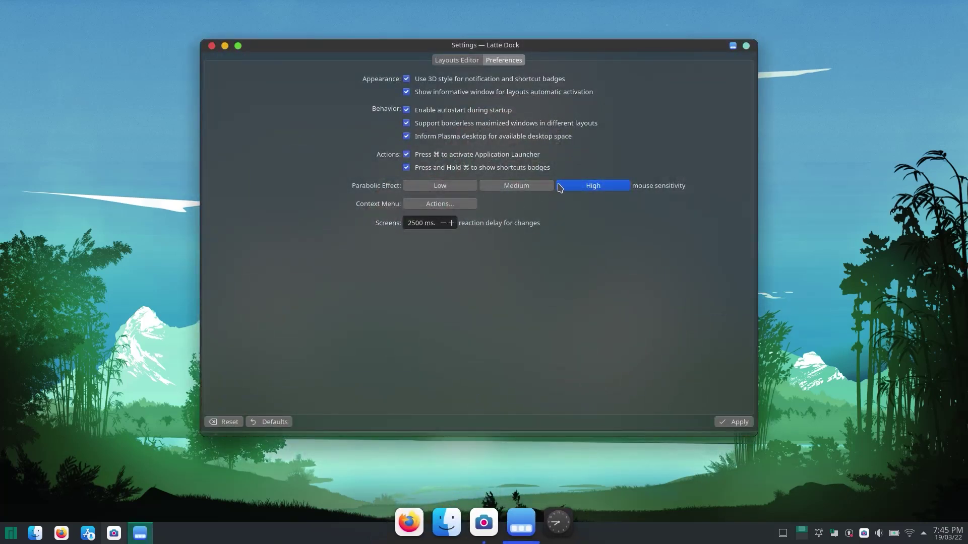
{"action": "left_click", "coordinate": [724, 426]}
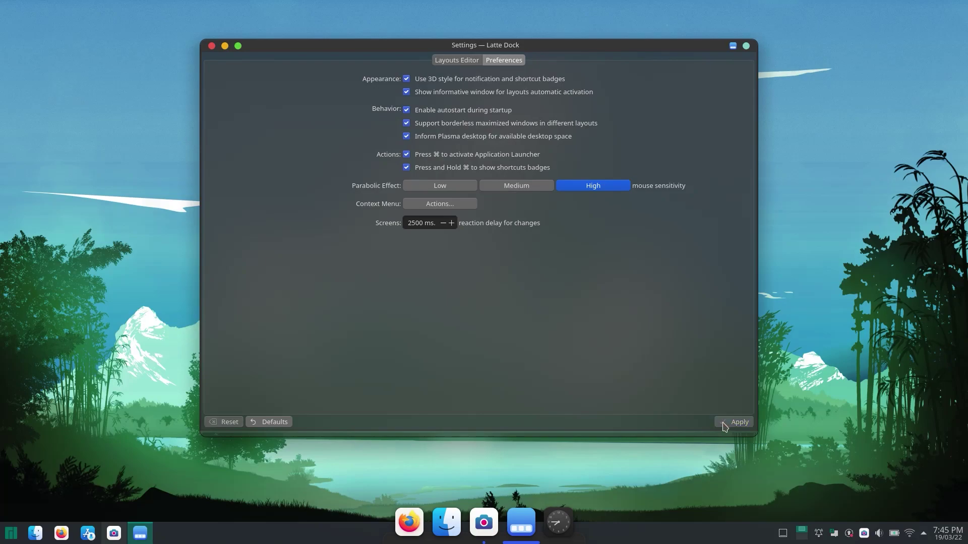
{"action": "left_click", "coordinate": [212, 46]}
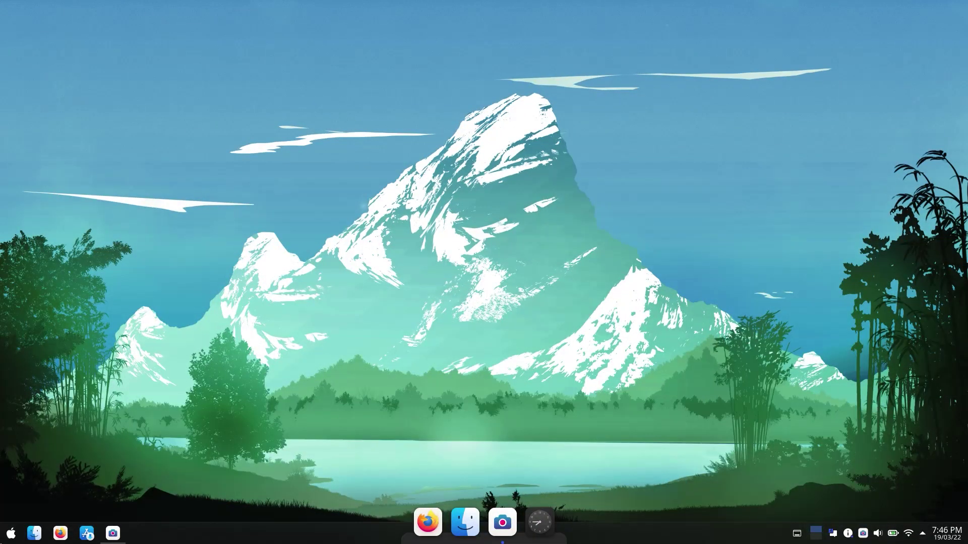
Open Desktop Effects under Workspace Behavior in System Settings and make sure the Blur effect is enabled
{"action": "left_click", "coordinate": [10, 533]}
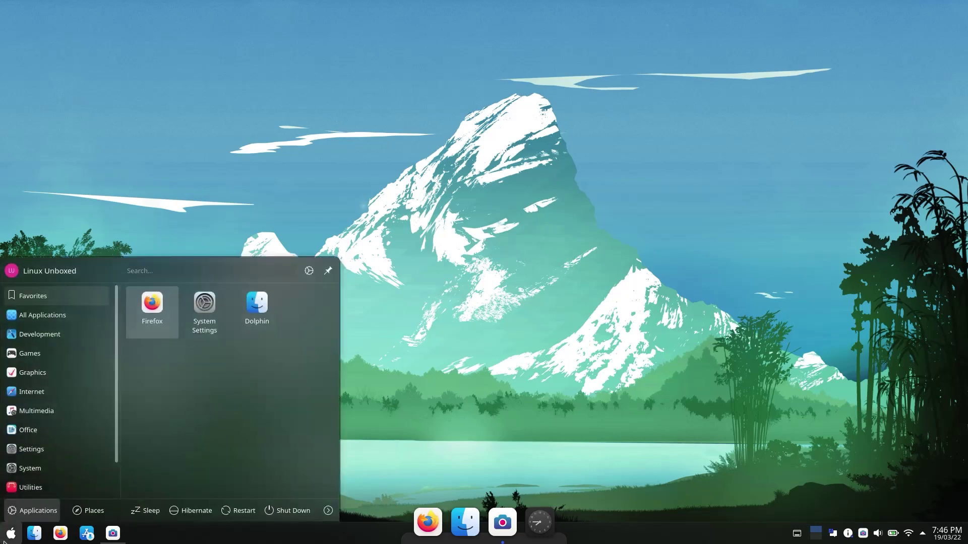
{"action": "left_click", "coordinate": [207, 311]}
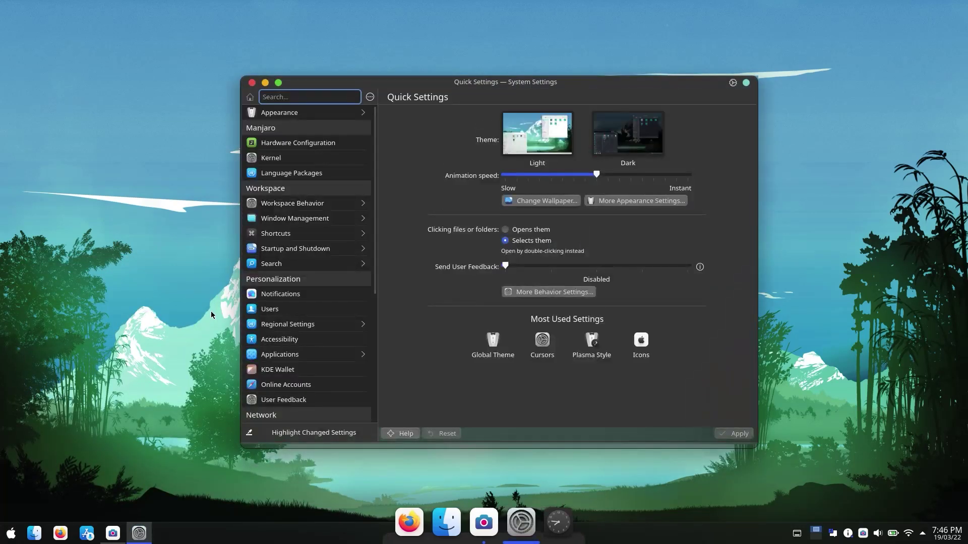
{"action": "left_click", "coordinate": [313, 206]}
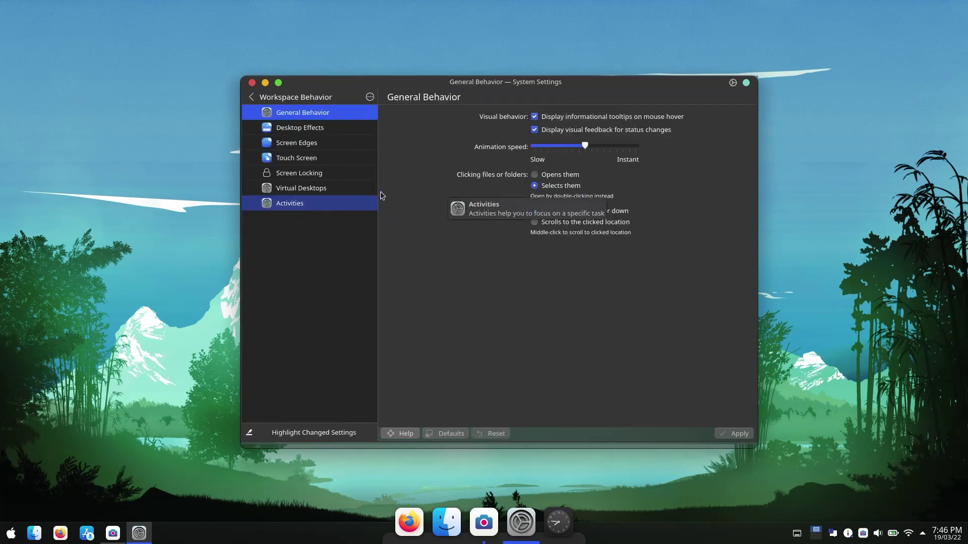
{"action": "left_click", "coordinate": [339, 129]}
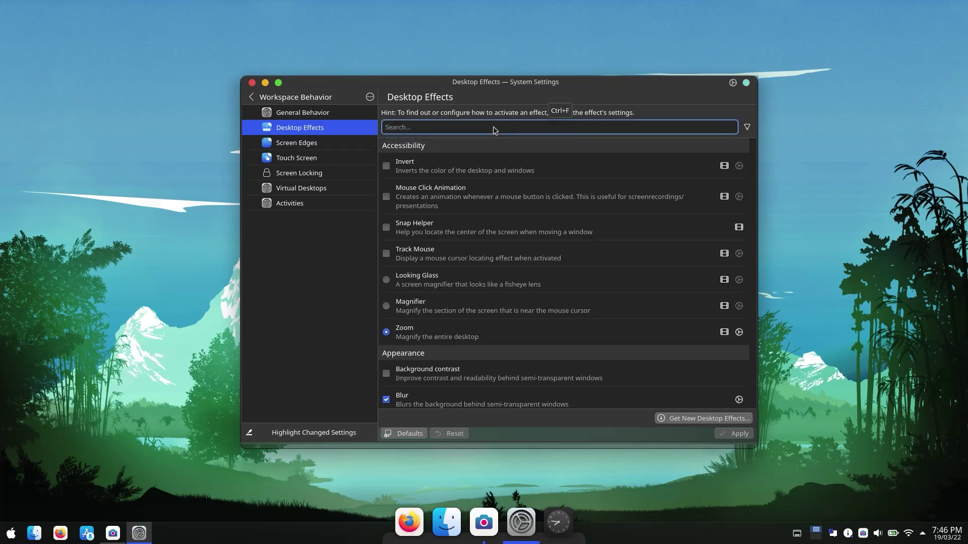
{"action": "type", "text": "blur"}
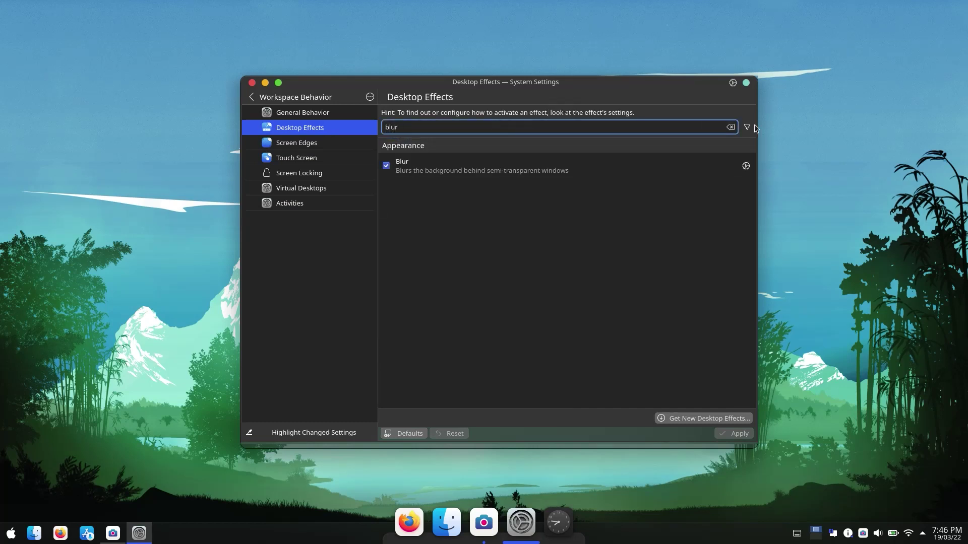
{"action": "left_click", "coordinate": [391, 172]}
{"action": "left_click", "coordinate": [390, 172]}
Find and enable the Magic Lamp effect, and set its animation duration to 200 milliseconds
{"action": "double_click", "coordinate": [434, 123]}
{"action": "type", "text": "magic"}
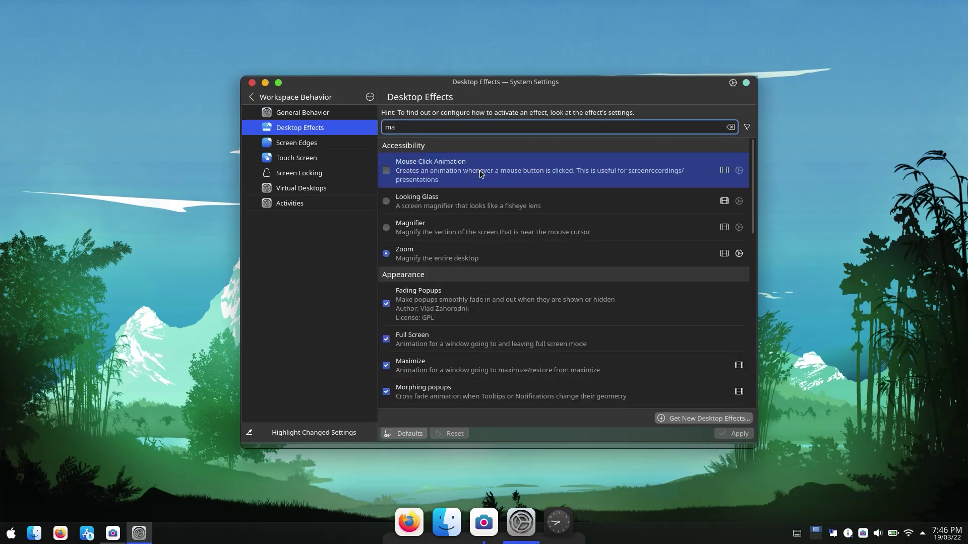
{"action": "left_click", "coordinate": [386, 175]}
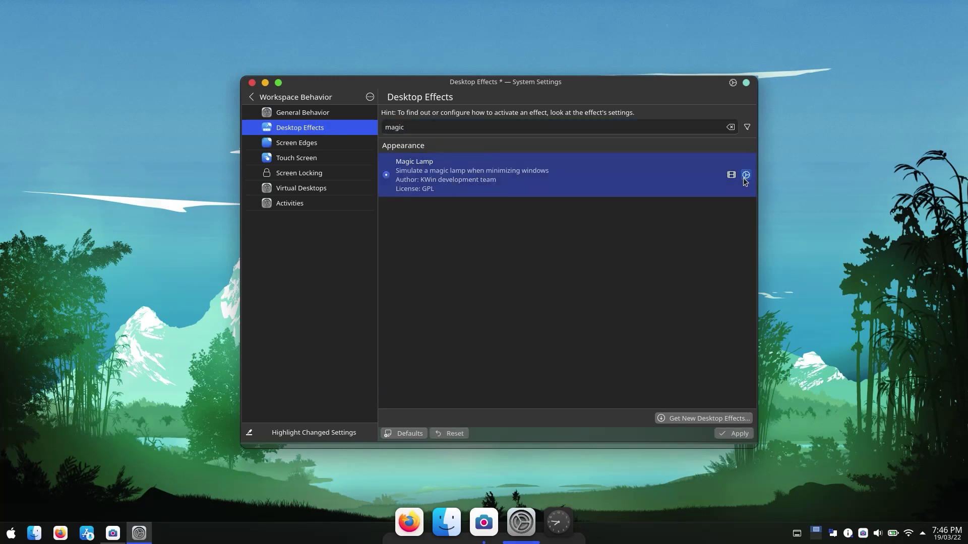
{"action": "left_click", "coordinate": [746, 176]}
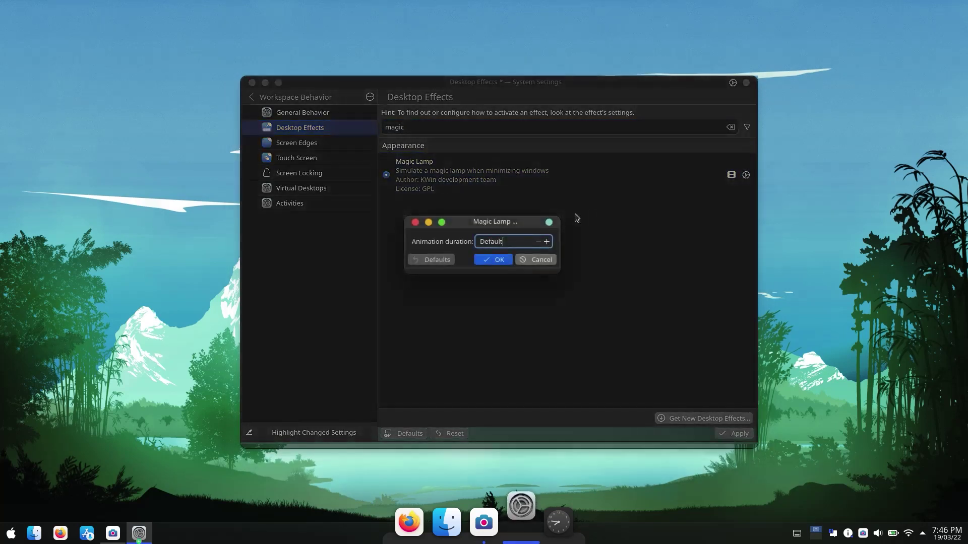
{"action": "left_click", "coordinate": [546, 242]}
{"action": "type", "text": "200milliseconds"}
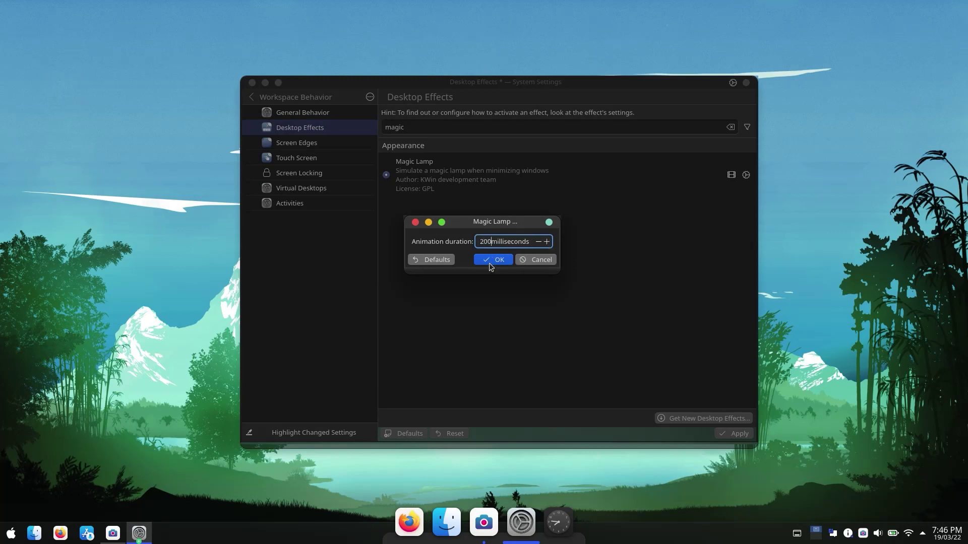
{"action": "left_click", "coordinate": [490, 260]}
Enable Wobbly Windows, raise its wobbliness one level below maximum (stiffness 3, drag 92, move factor 20) and turn on advanced mode
{"action": "double_click", "coordinate": [450, 120]}
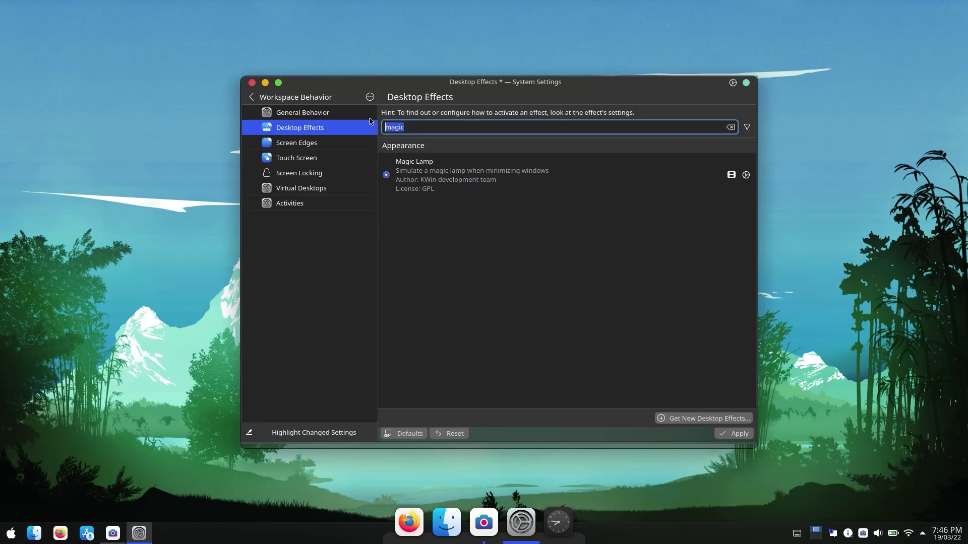
{"action": "key", "text": "BackSpace"}
{"action": "type", "text": "wob"}
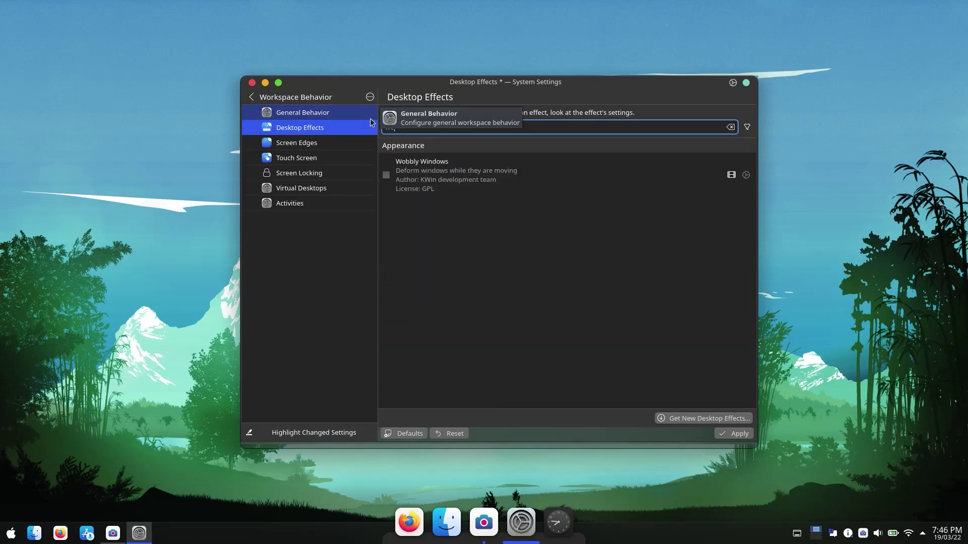
{"action": "left_click", "coordinate": [387, 175]}
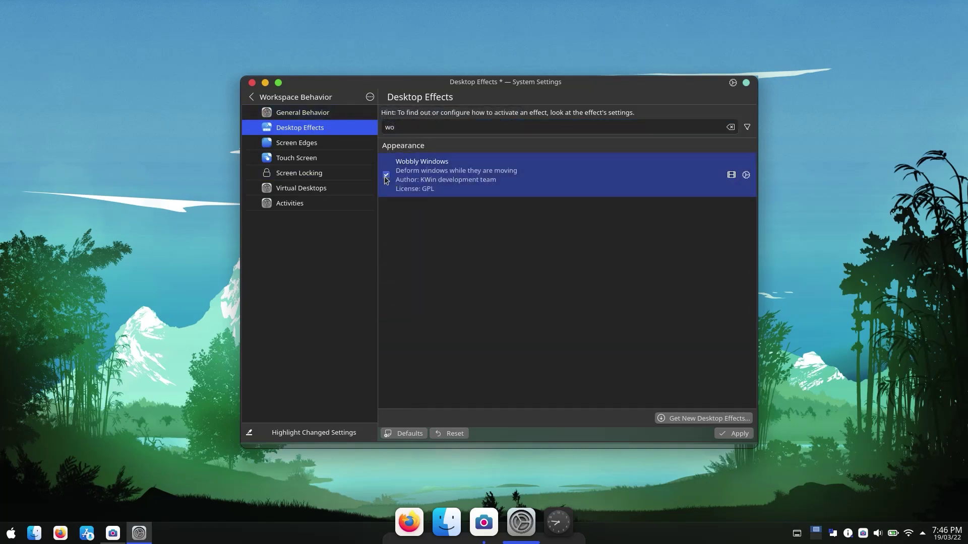
{"action": "left_click", "coordinate": [746, 175]}
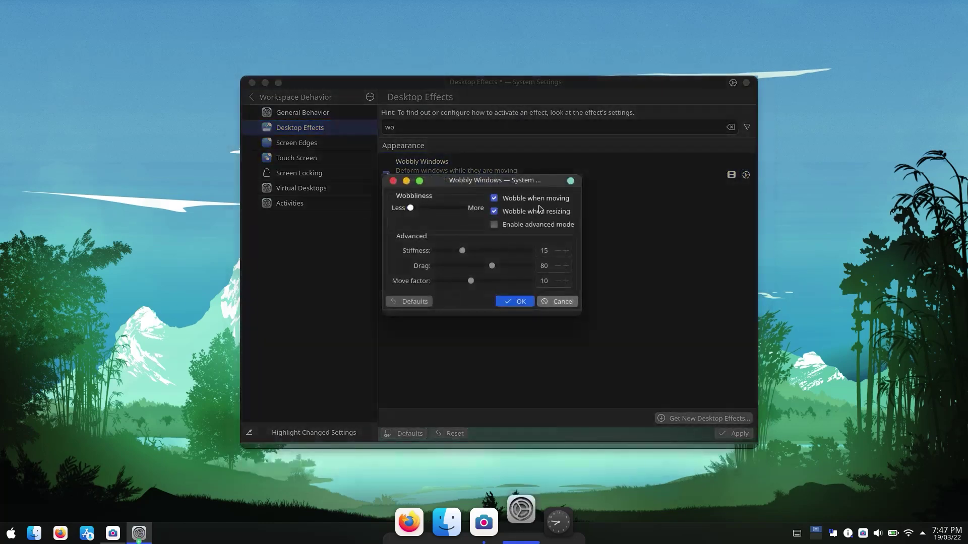
{"action": "left_click", "coordinate": [452, 207]}
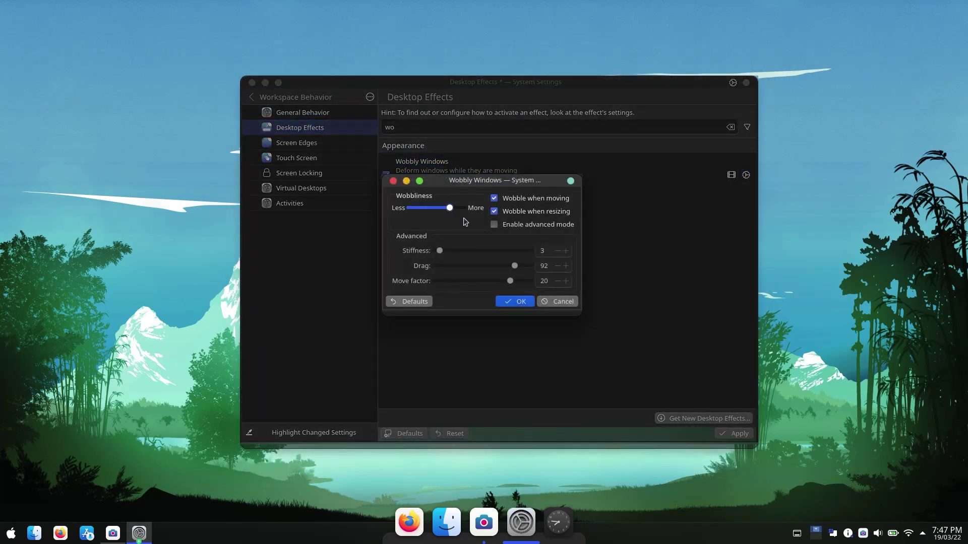
{"action": "left_click", "coordinate": [530, 228]}
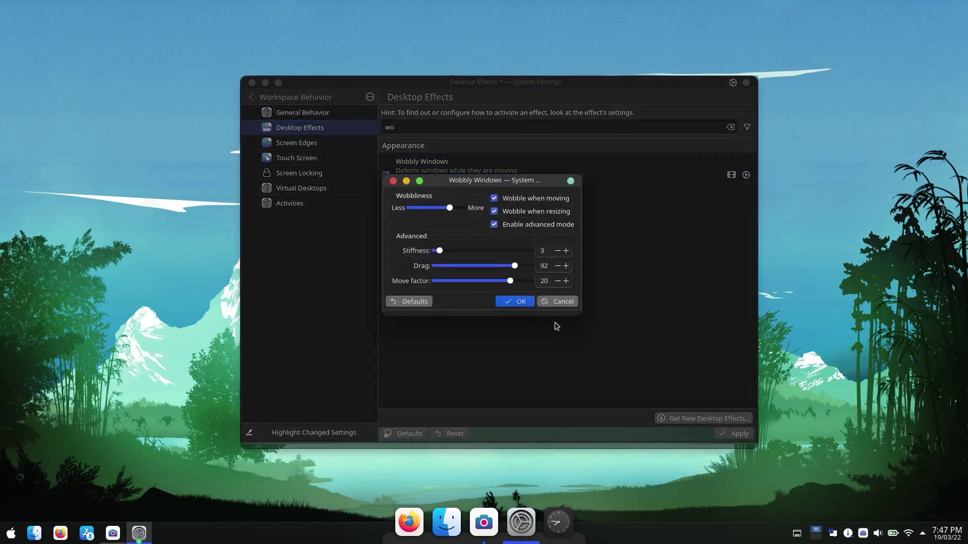
{"action": "left_click", "coordinate": [520, 304]}
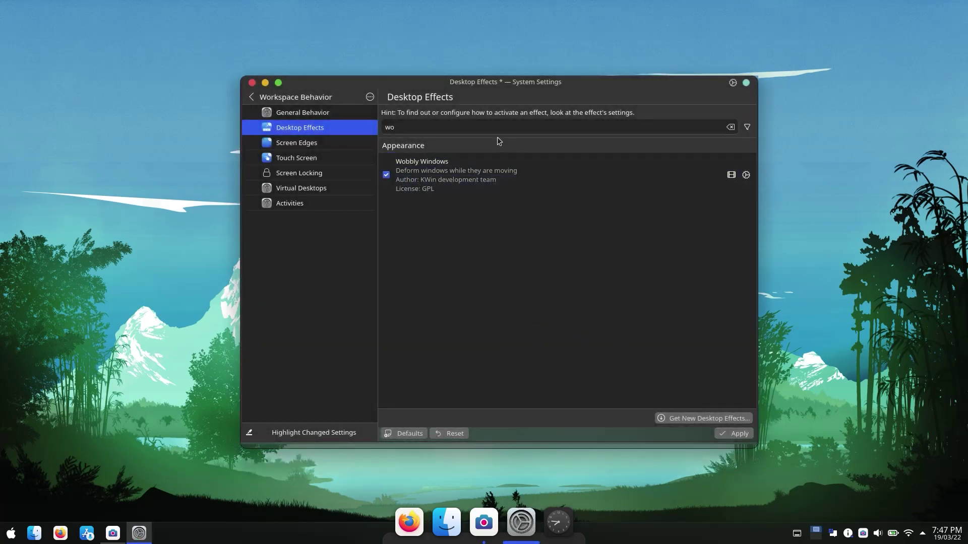
Clear the effects search and enable the Sheet effect in the Appearance group
{"action": "left_click", "coordinate": [730, 129]}
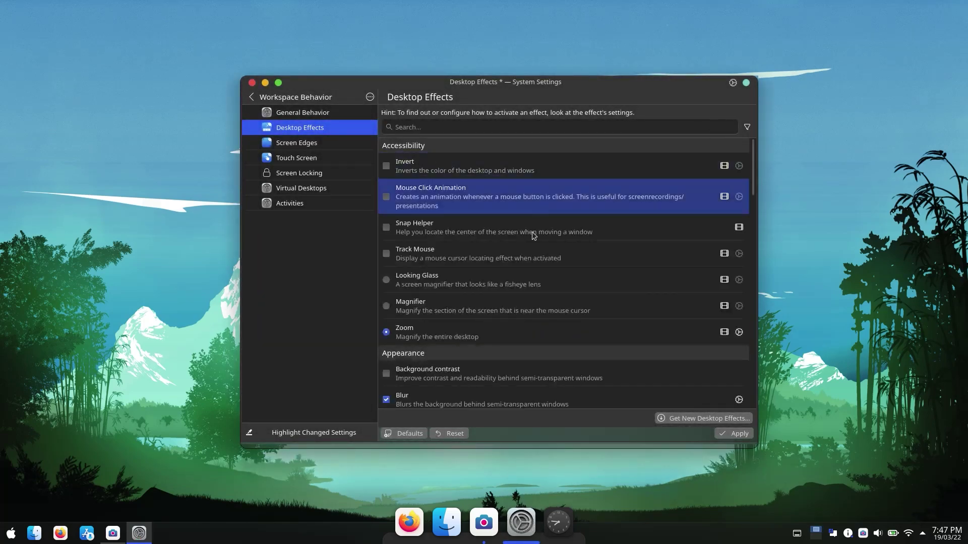
{"action": "scroll", "coordinate": [539, 318], "scroll_direction": "down", "scroll_amount": 2}
{"action": "scroll", "coordinate": [540, 317], "scroll_direction": "down", "scroll_amount": 3}
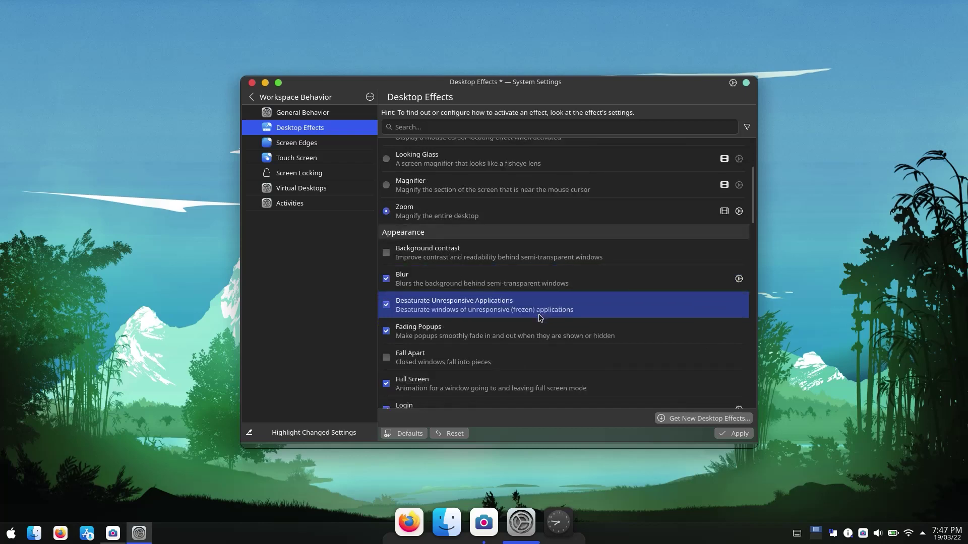
{"action": "scroll", "coordinate": [540, 318], "scroll_direction": "down", "scroll_amount": 4}
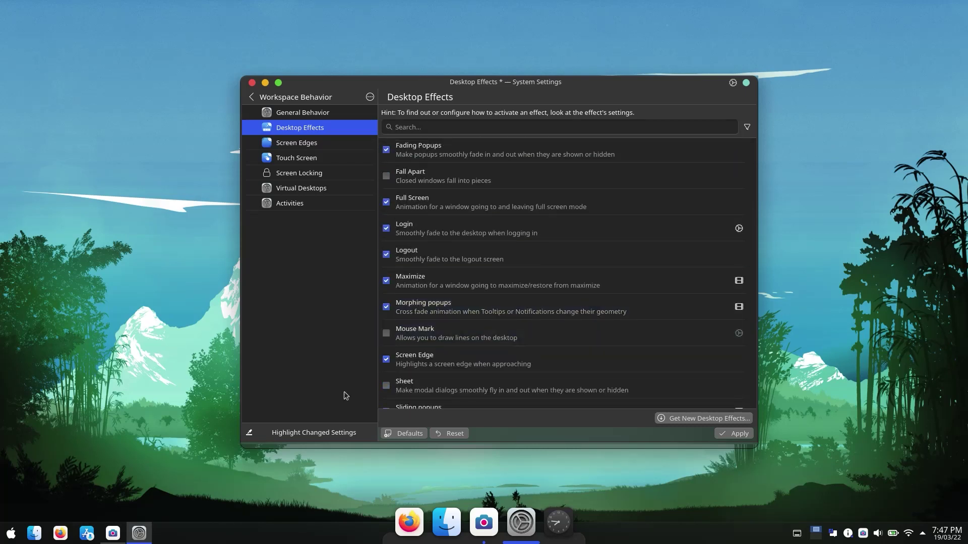
{"action": "left_click", "coordinate": [386, 386]}
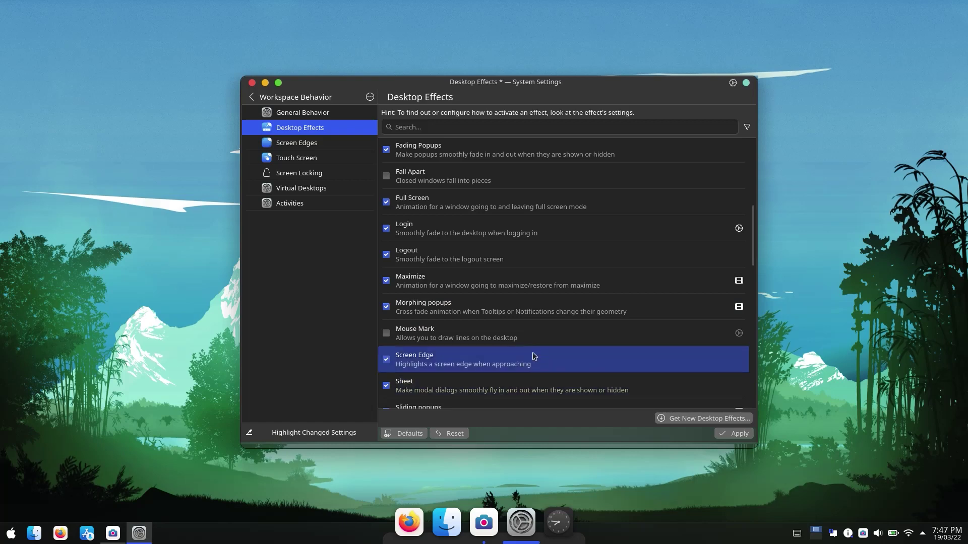
Set the duration of the Scale window open/close animation to 200 milliseconds
{"action": "scroll", "coordinate": [540, 352], "scroll_direction": "down", "scroll_amount": 3}
{"action": "scroll", "coordinate": [540, 353], "scroll_direction": "down", "scroll_amount": 2}
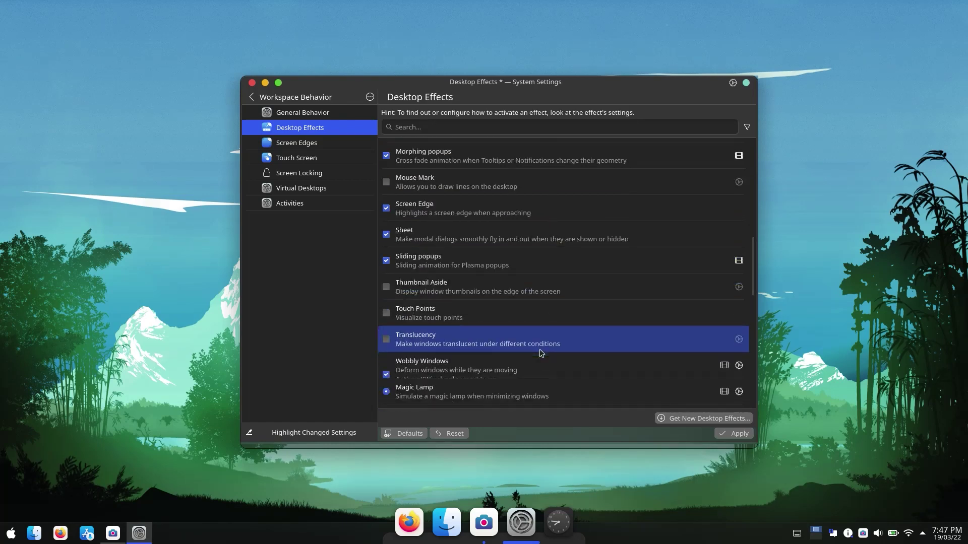
{"action": "scroll", "coordinate": [541, 353], "scroll_direction": "down", "scroll_amount": 3}
{"action": "scroll", "coordinate": [540, 353], "scroll_direction": "down", "scroll_amount": 2}
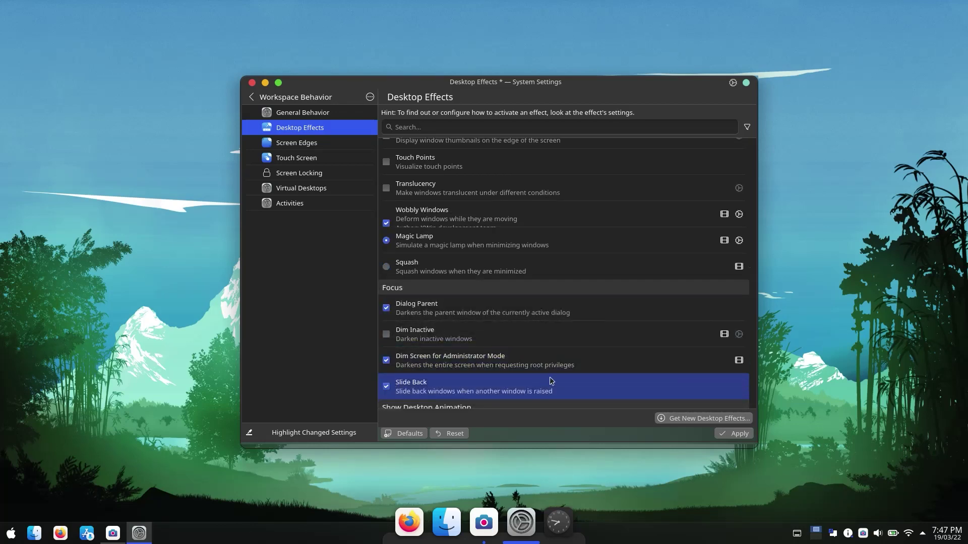
{"action": "scroll", "coordinate": [552, 381], "scroll_direction": "down", "scroll_amount": 12}
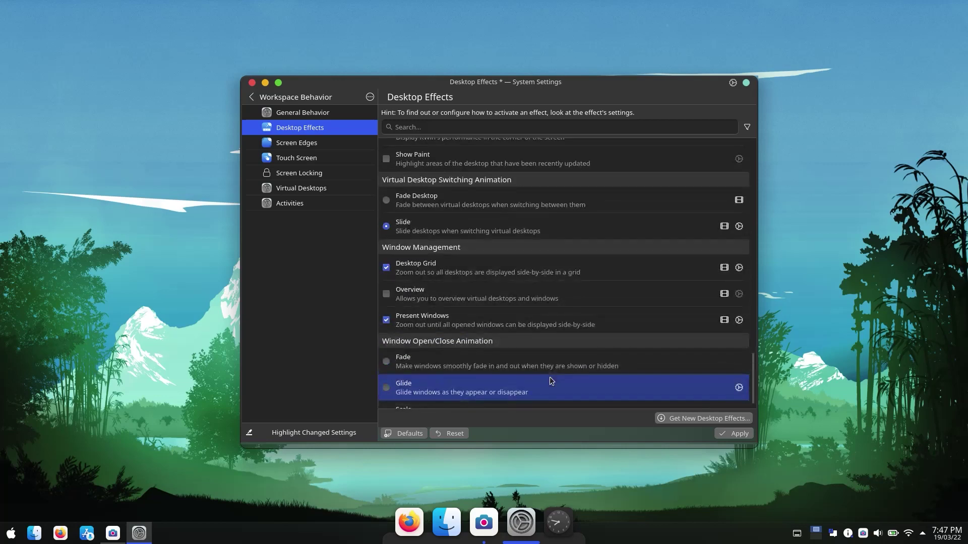
{"action": "scroll", "coordinate": [552, 381], "scroll_direction": "down", "scroll_amount": 1}
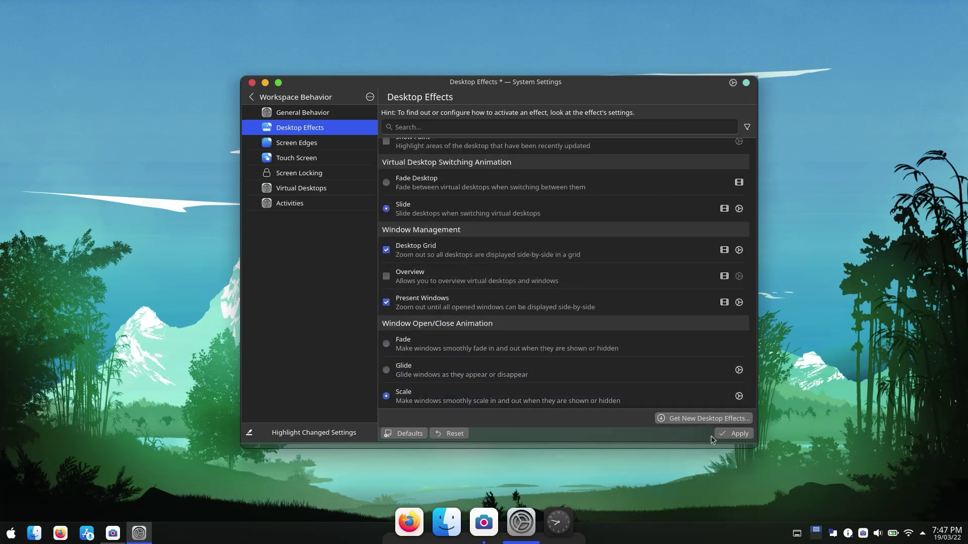
{"action": "left_click", "coordinate": [738, 396]}
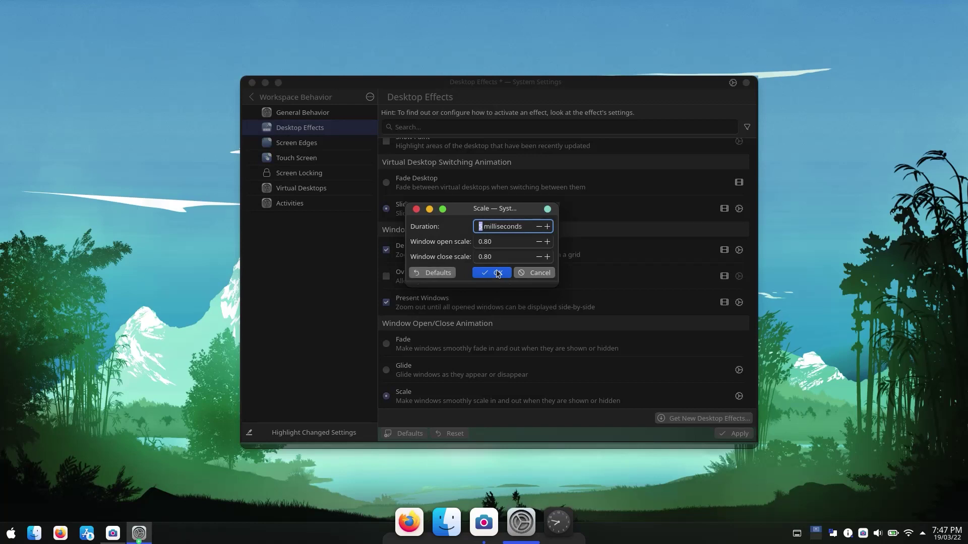
{"action": "type", "text": "200"}
{"action": "left_click", "coordinate": [497, 273]}
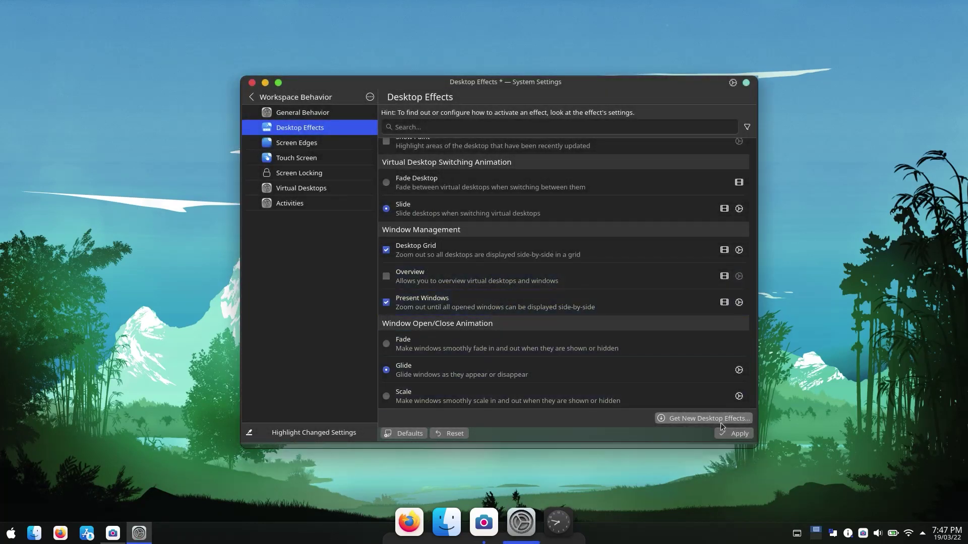
Switch the window open/close animation to Glide, apply the desktop effects, and try the animation by closing and reopening System Settings
{"action": "left_click", "coordinate": [725, 437]}
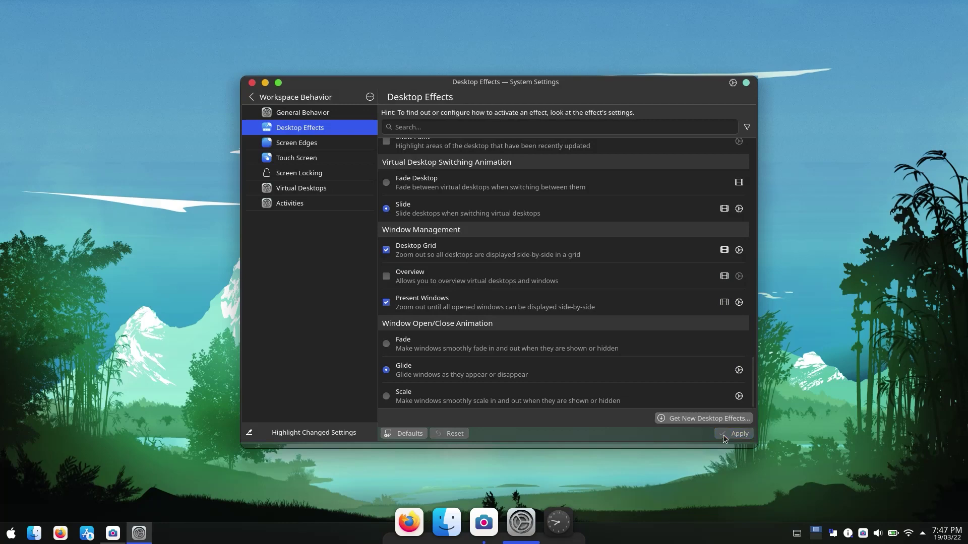
{"action": "left_click", "coordinate": [252, 83]}
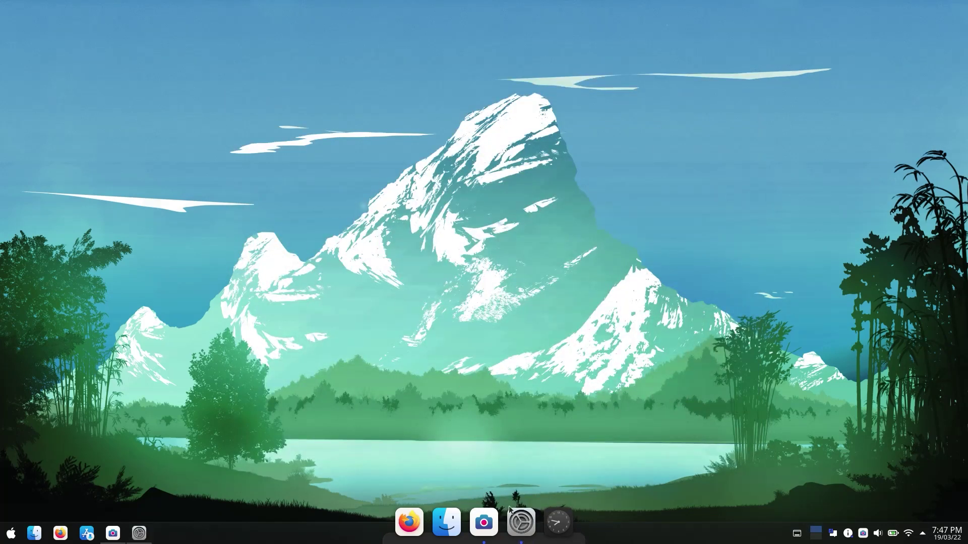
{"action": "left_click", "coordinate": [520, 522]}
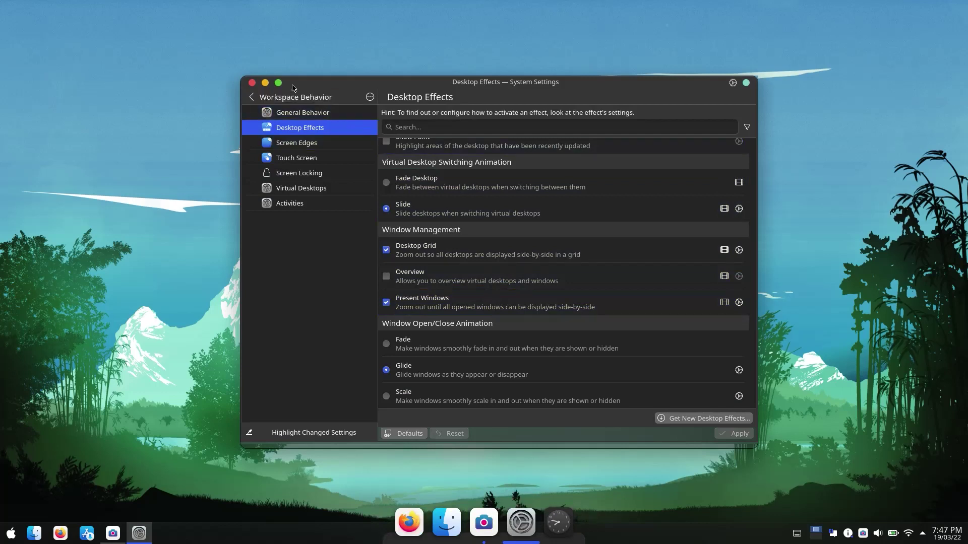
{"action": "left_click", "coordinate": [253, 83]}
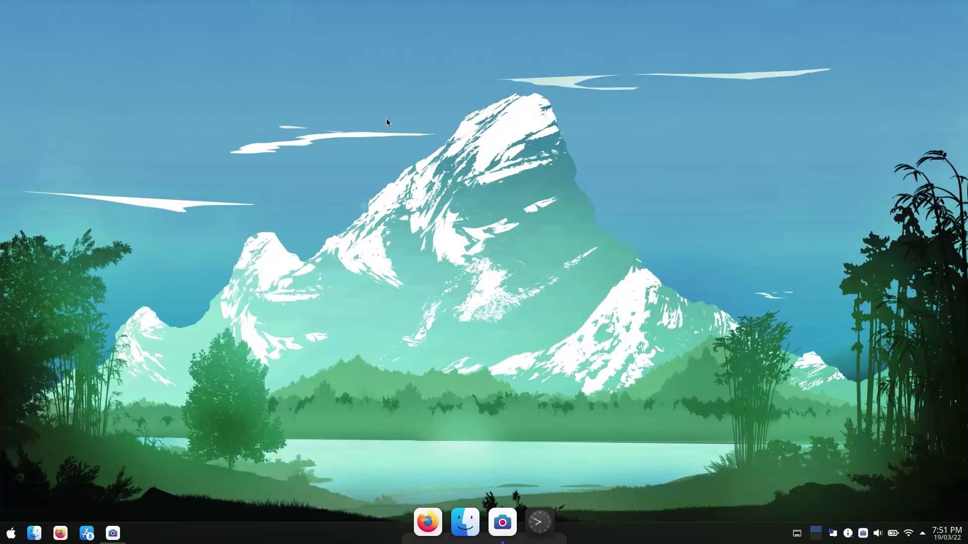
Open the download window for new Plasma widgets from the desktop, and find and install Kpple Menu by searching for "kpple"
{"action": "right_click", "coordinate": [388, 120]}
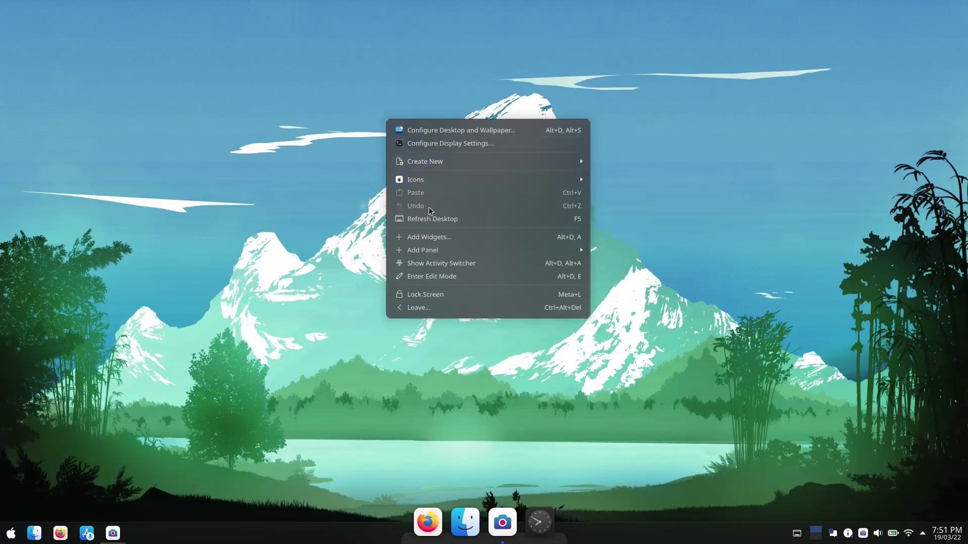
{"action": "left_click", "coordinate": [446, 242]}
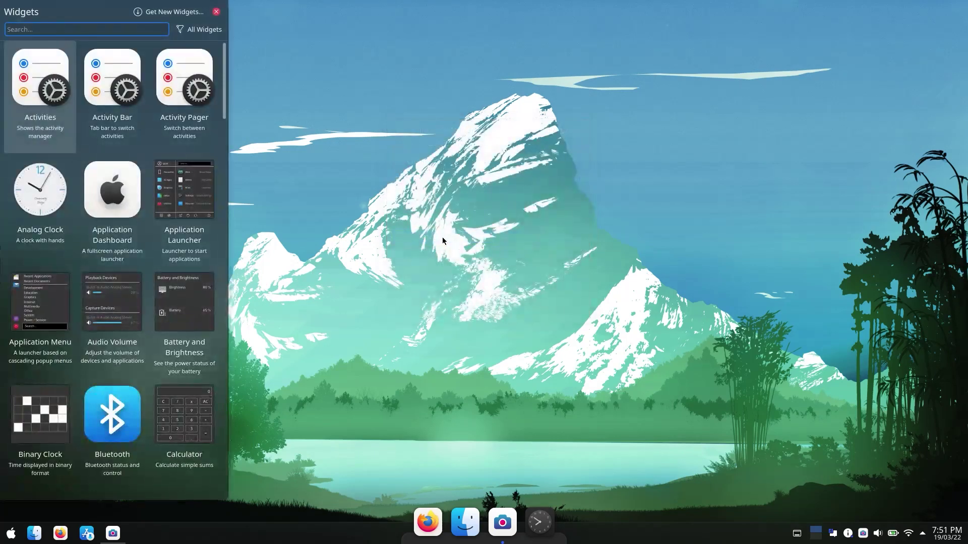
{"action": "left_click", "coordinate": [173, 12]}
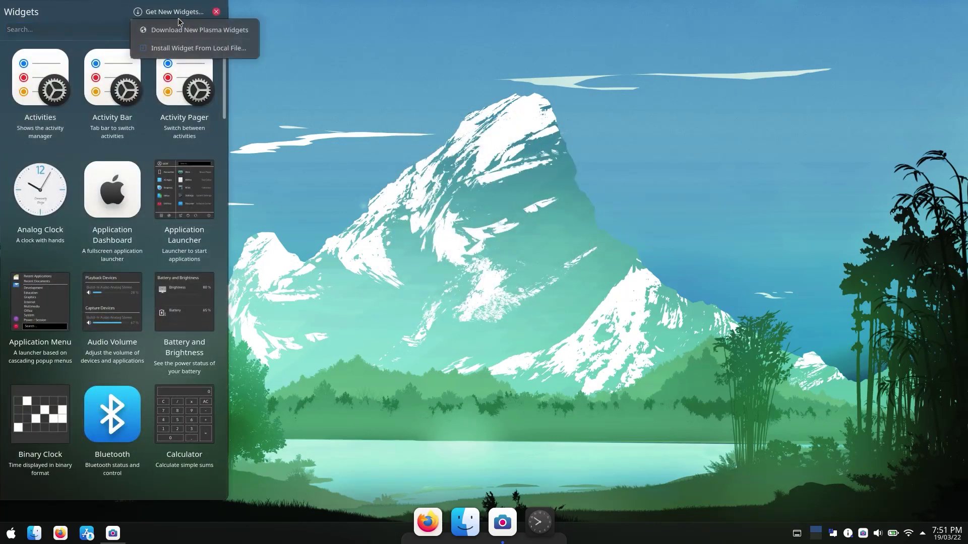
{"action": "left_click", "coordinate": [185, 32]}
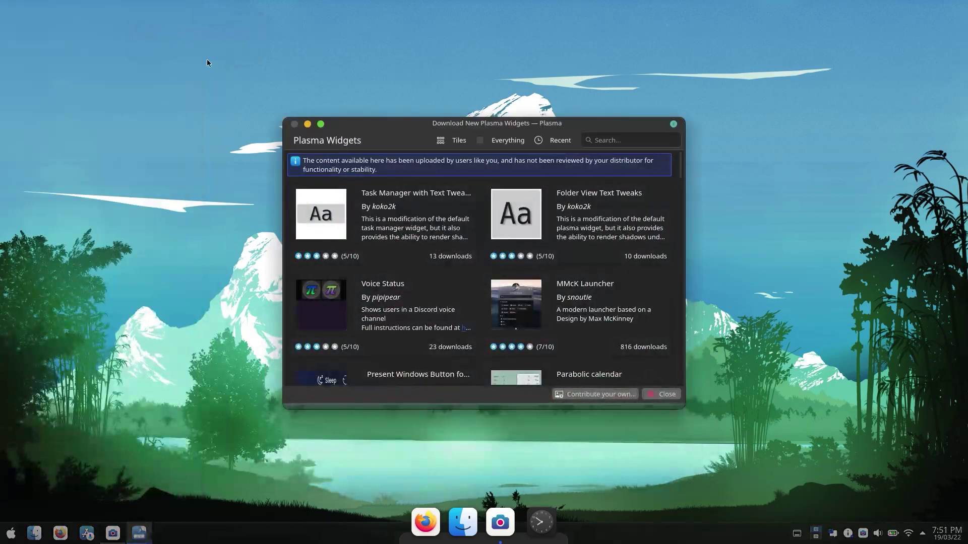
{"action": "left_click", "coordinate": [627, 139]}
{"action": "type", "text": "kpple"}
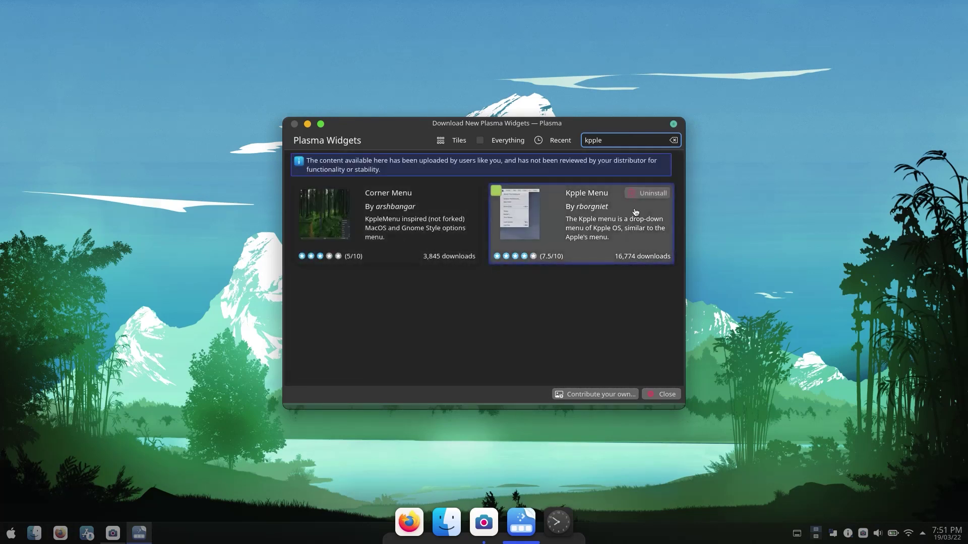
Search the widget catalogue for "Application" and install the Application title widget
{"action": "double_click", "coordinate": [585, 140]}
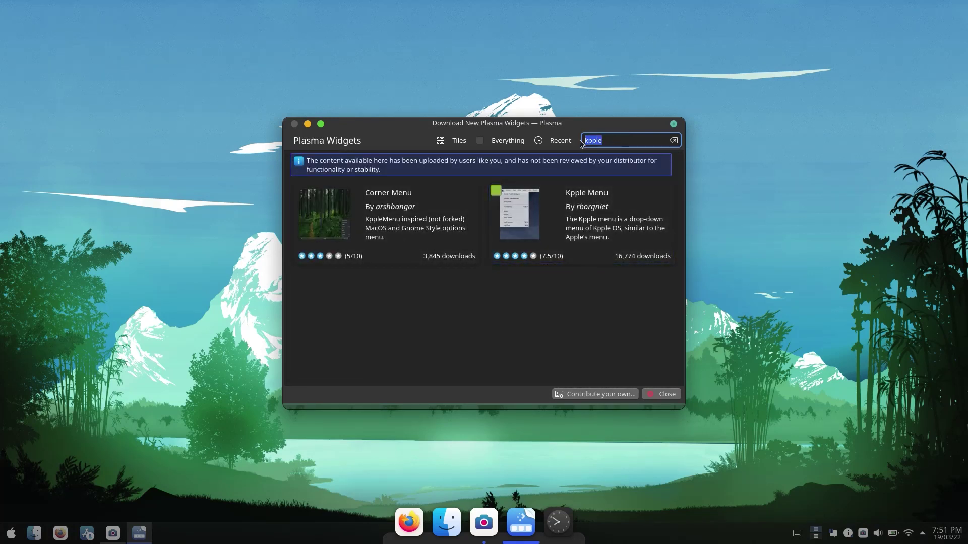
{"action": "type", "text": "A"}
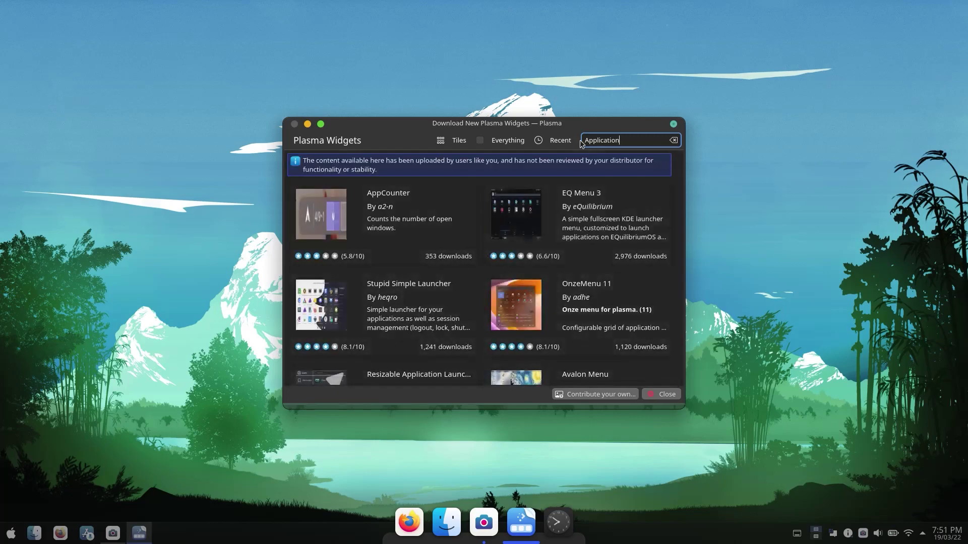
{"action": "scroll", "coordinate": [563, 237], "scroll_direction": "down", "scroll_amount": 5}
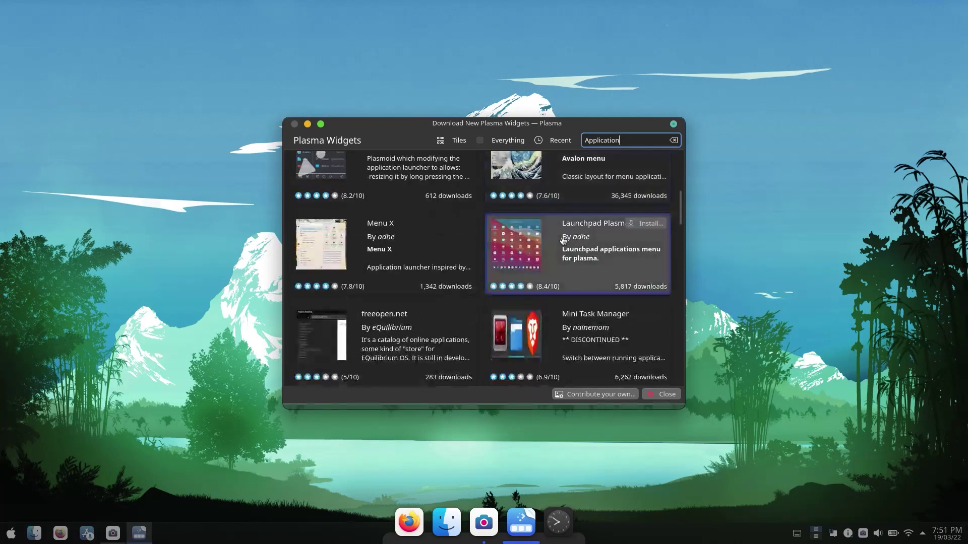
{"action": "scroll", "coordinate": [564, 240], "scroll_direction": "down", "scroll_amount": 12}
{"action": "scroll", "coordinate": [564, 238], "scroll_direction": "down", "scroll_amount": 8}
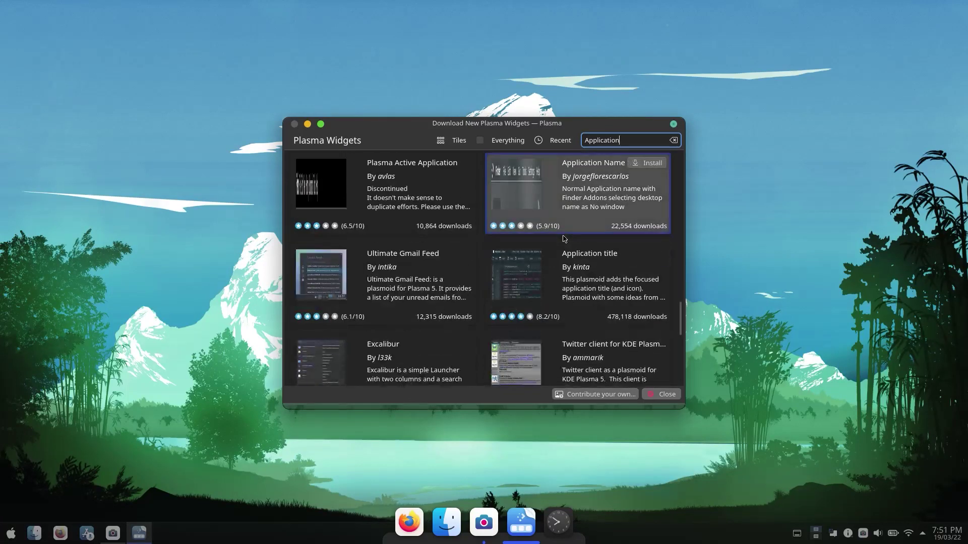
{"action": "left_click", "coordinate": [639, 254]}
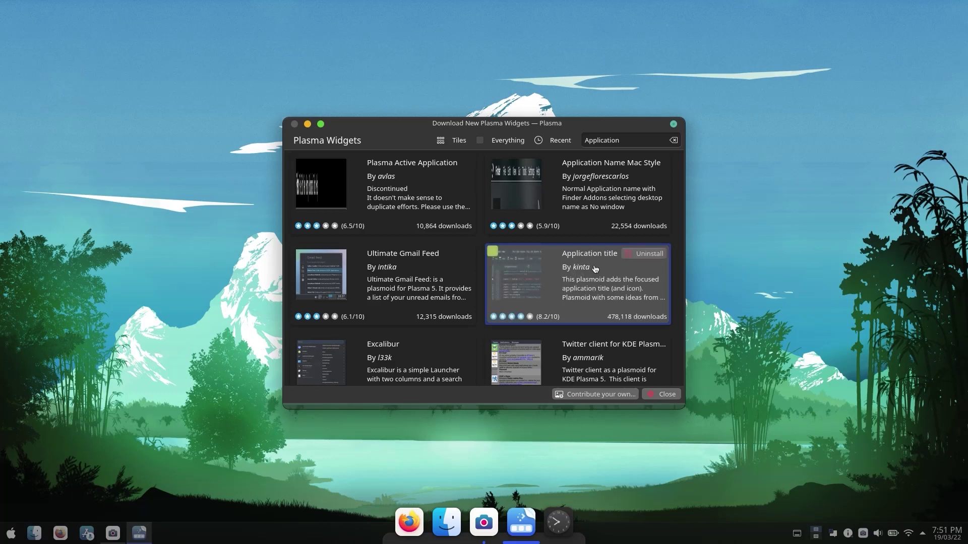
Search the widgets for "inline" and install Big Sur - Inline Battery and Better inline clock
{"action": "left_click_drag", "start_coordinate": [620, 141], "coordinate": [580, 142]}
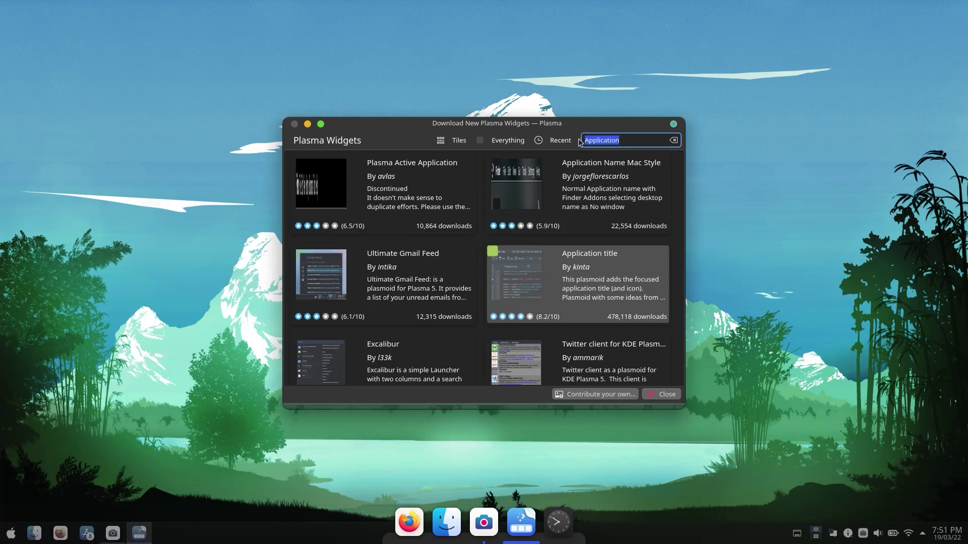
{"action": "mouse_move", "coordinate": [598, 155]}
{"action": "key", "text": "BackSpace"}
{"action": "type", "text": "inline"}
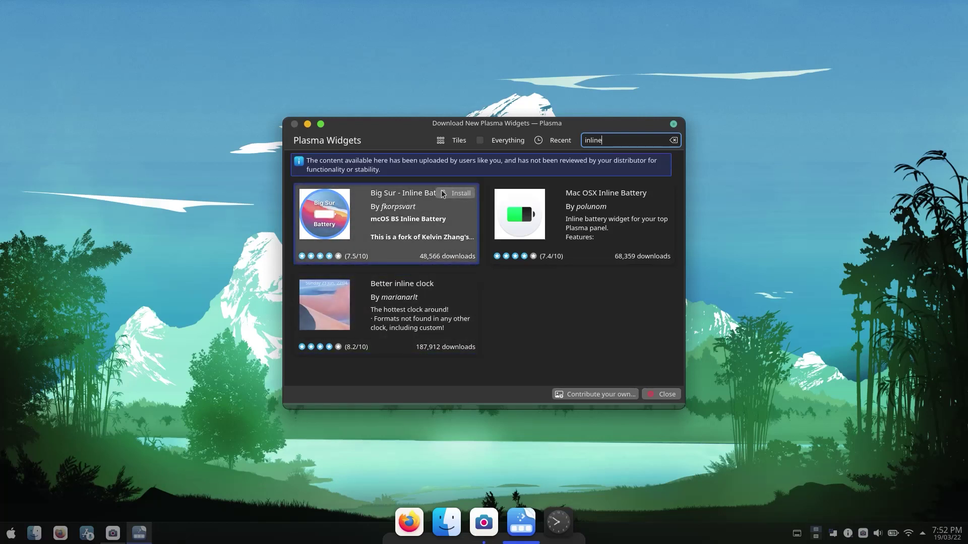
{"action": "left_click", "coordinate": [455, 193]}
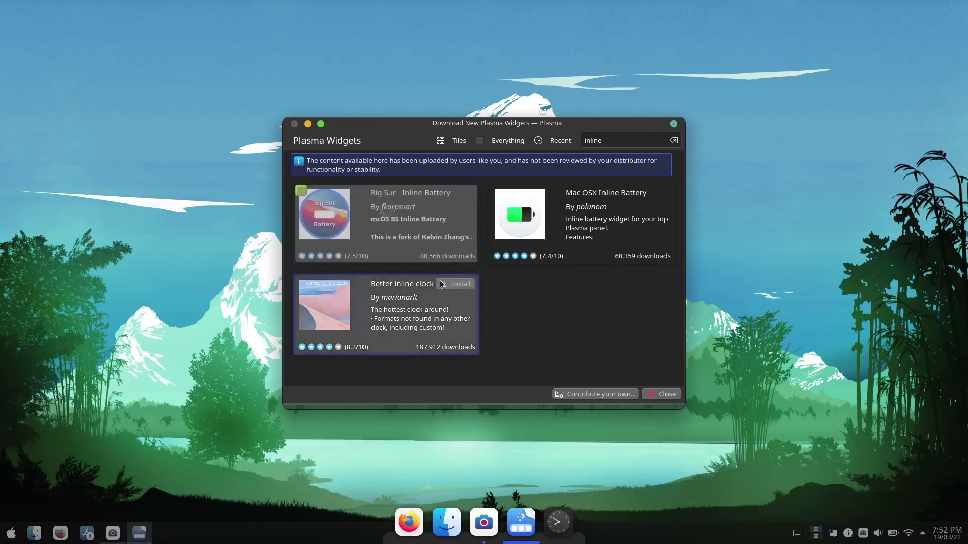
{"action": "left_click", "coordinate": [440, 284]}
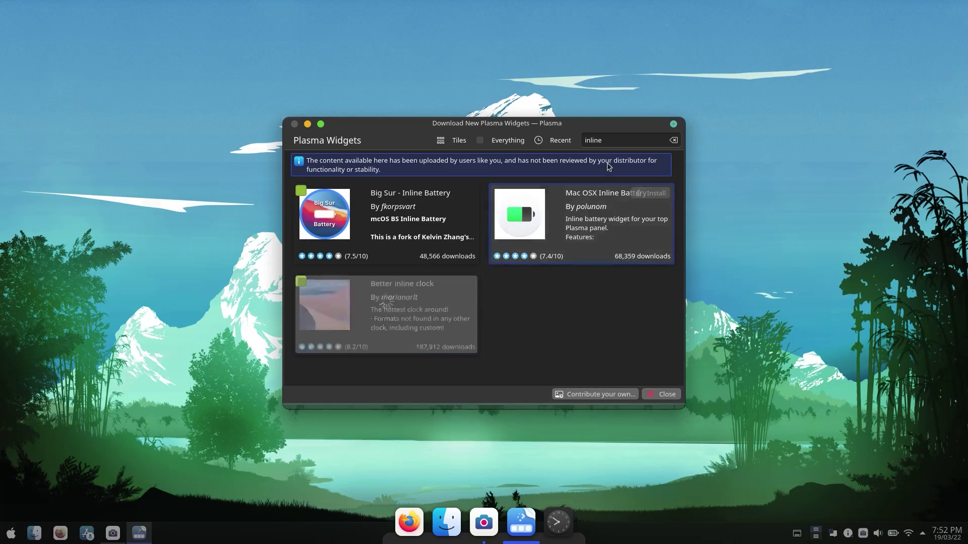
Search the widgets for "launchpad" and install OSXLaunchpad
{"action": "double_click", "coordinate": [583, 140]}
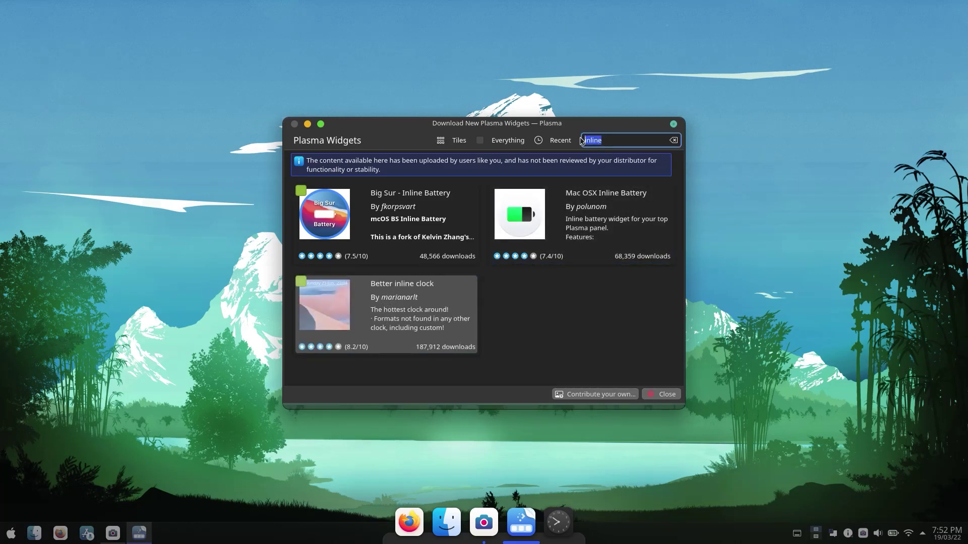
{"action": "key", "text": "BackSpace"}
{"action": "type", "text": "aunchpad"}
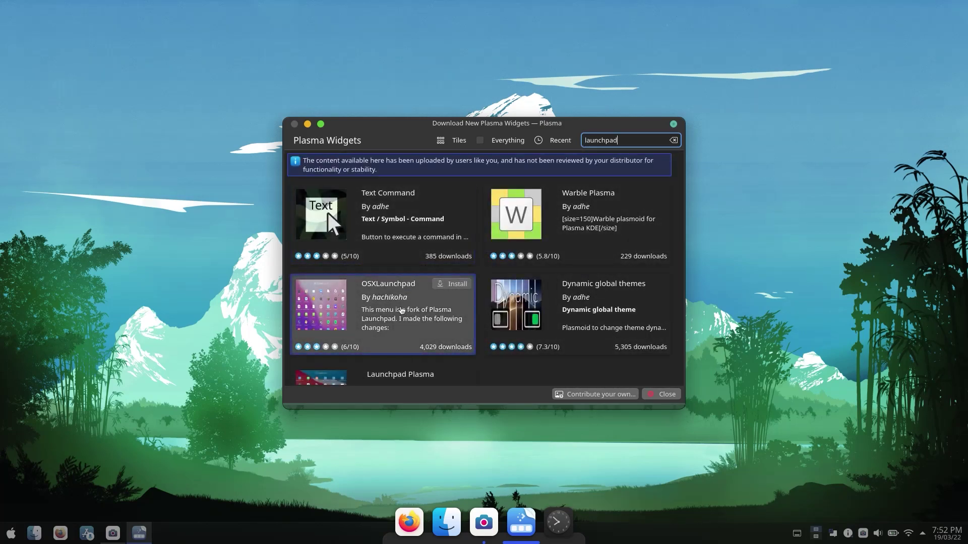
{"action": "left_click", "coordinate": [463, 286]}
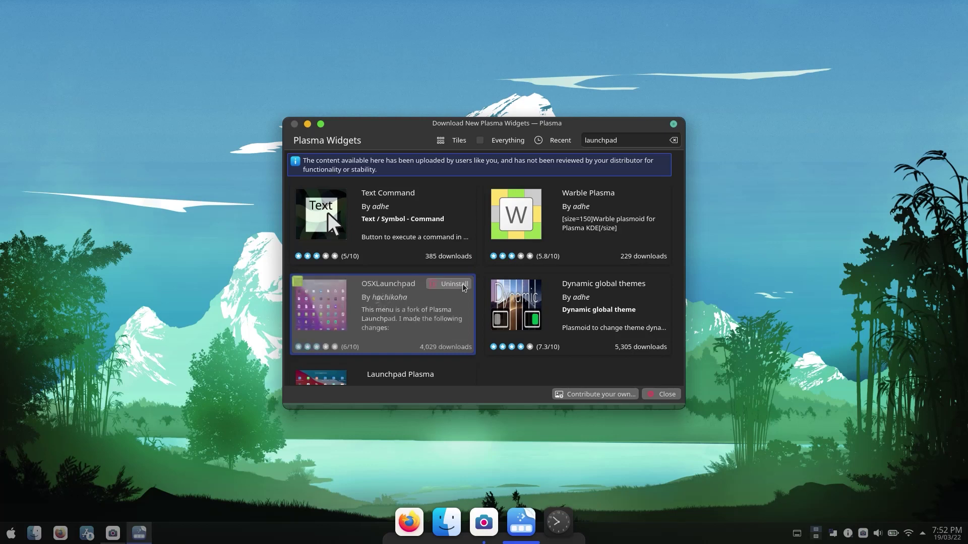
Search the widgets for "latte" and install Latte SideBar Button using the applet-latte-sidebar-button-0.1.2.plasmoid option
{"action": "double_click", "coordinate": [623, 144]}
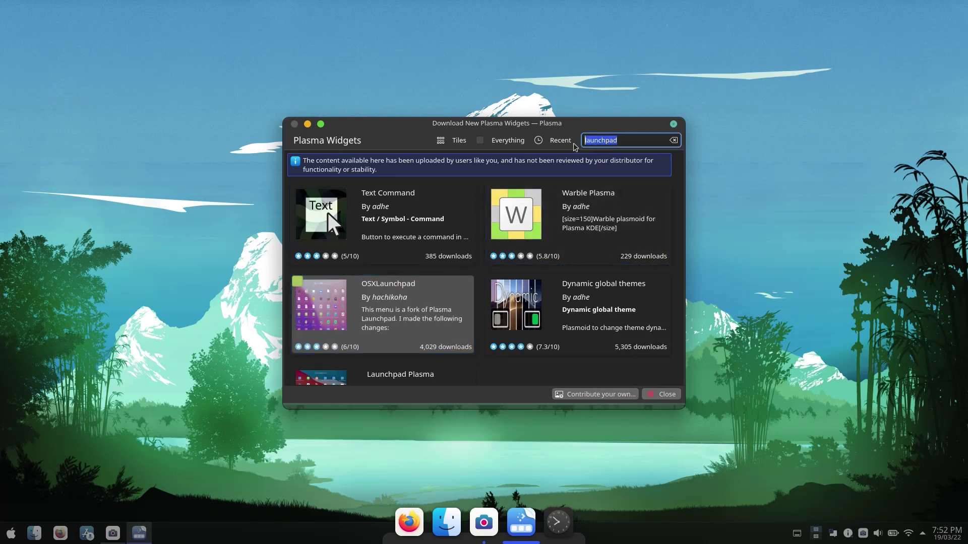
{"action": "type", "text": "latte"}
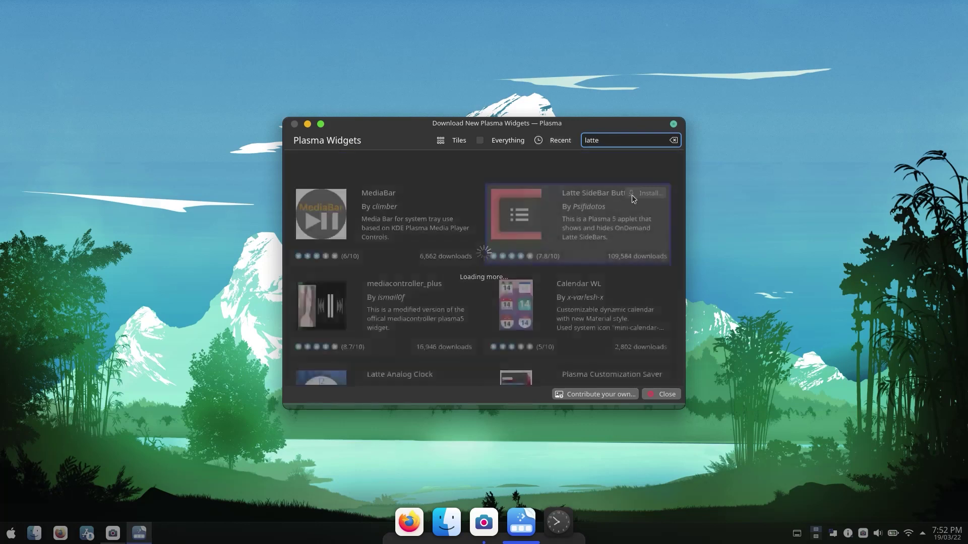
{"action": "left_click", "coordinate": [649, 194]}
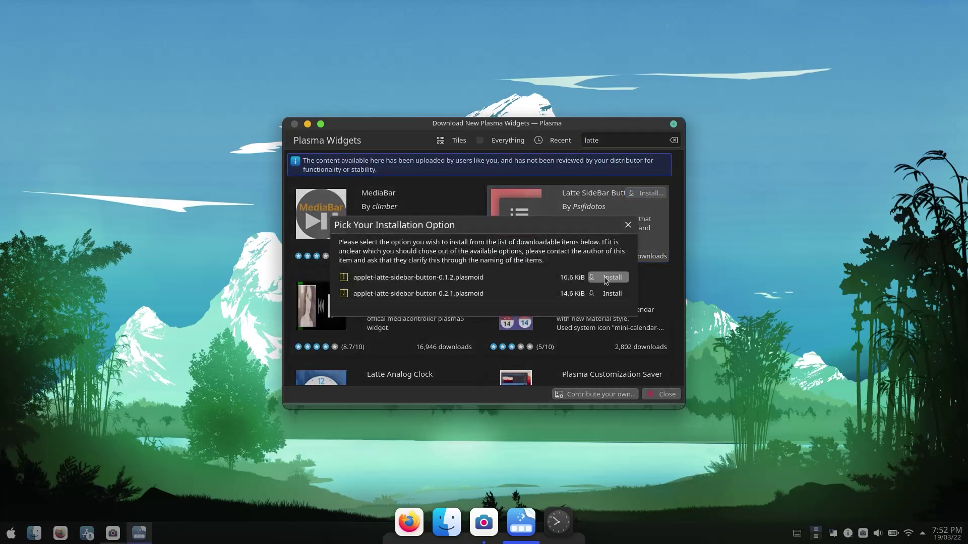
{"action": "left_click", "coordinate": [607, 278]}
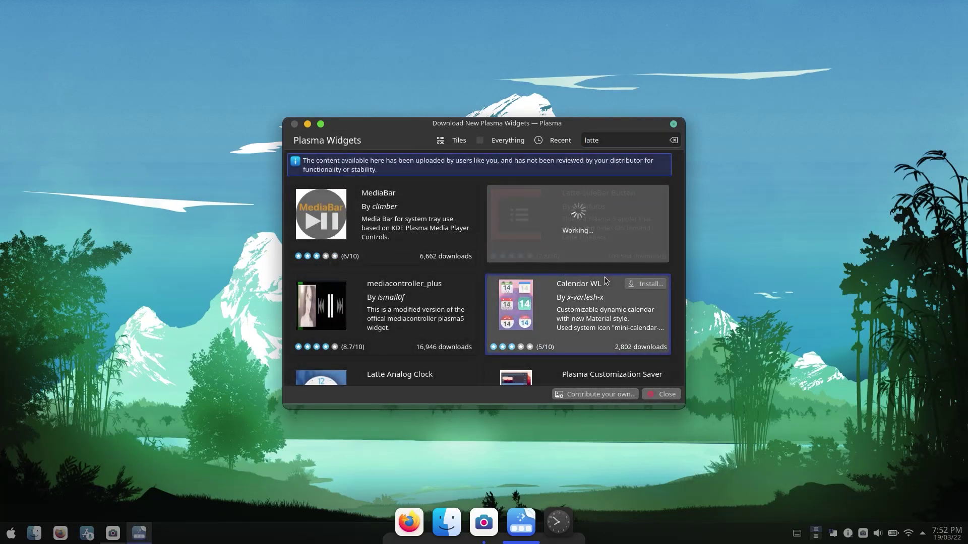
Try to install the Calendar WL widget with its plasmoid package option, and dismiss the error dialog
{"action": "left_click", "coordinate": [637, 285]}
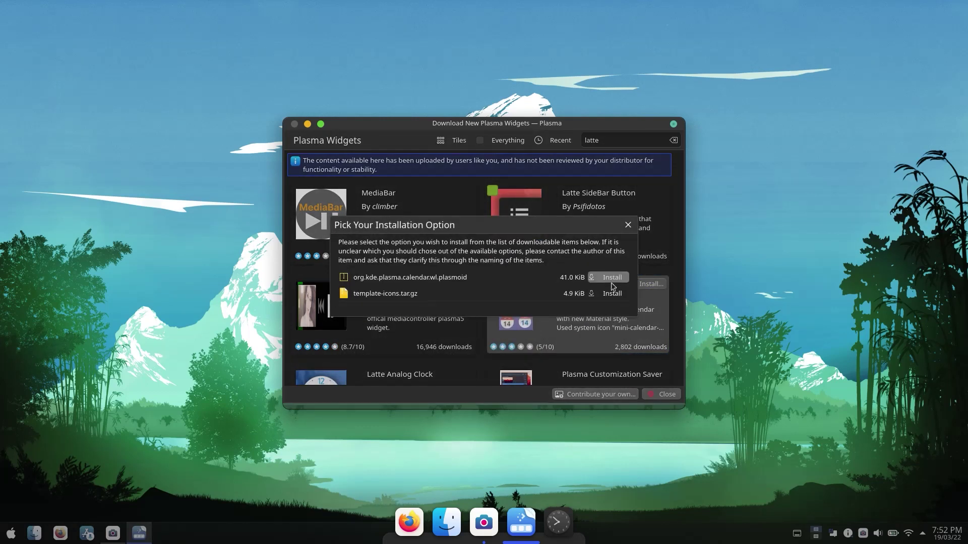
{"action": "left_click", "coordinate": [611, 281]}
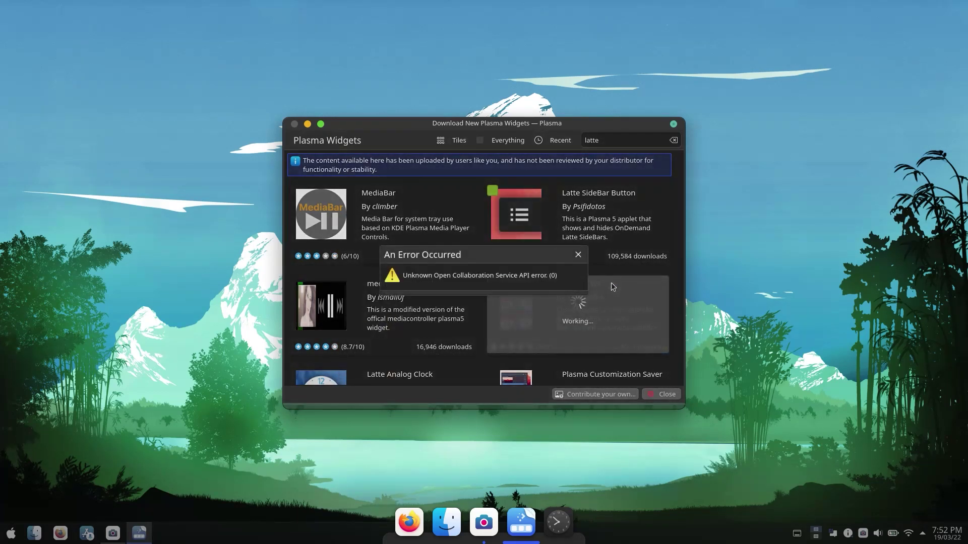
{"action": "left_click", "coordinate": [578, 254]}
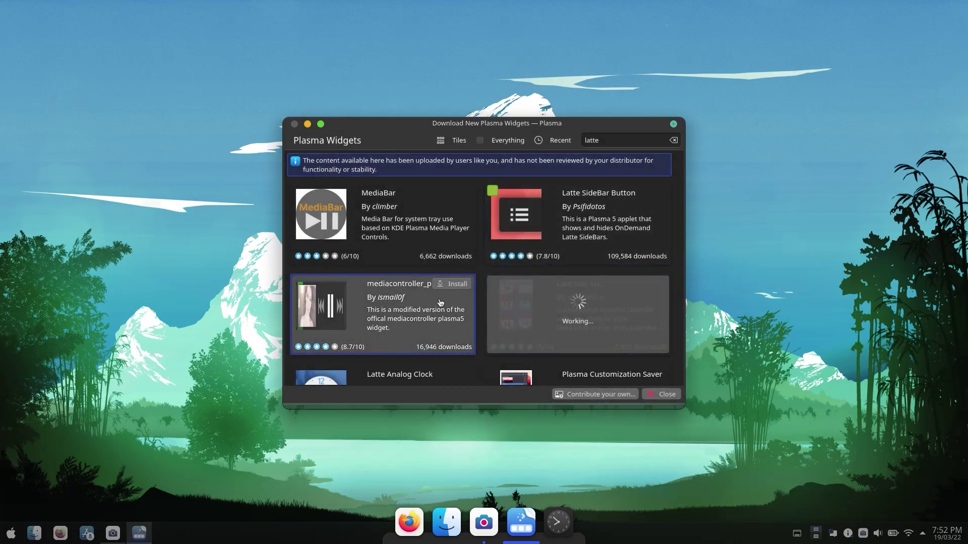
Install the Latte Spacer and Latte Separator widgets from the "latte" search results
{"action": "scroll", "coordinate": [441, 302], "scroll_direction": "down", "scroll_amount": 4}
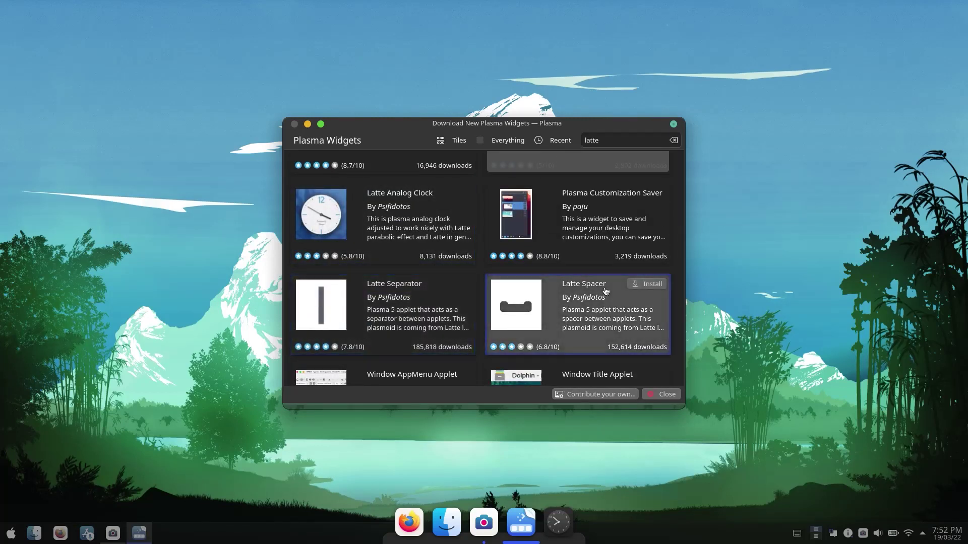
{"action": "left_click", "coordinate": [642, 283]}
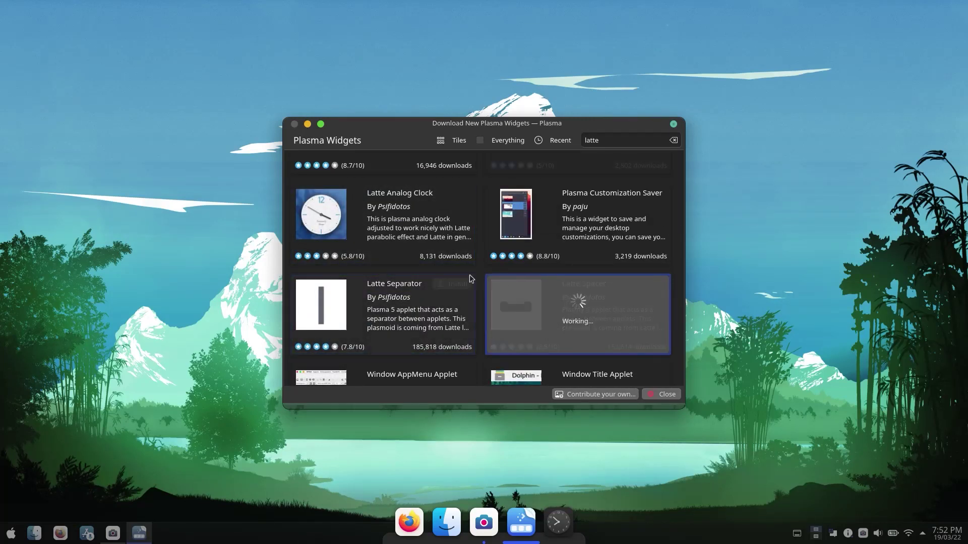
{"action": "left_click", "coordinate": [450, 285]}
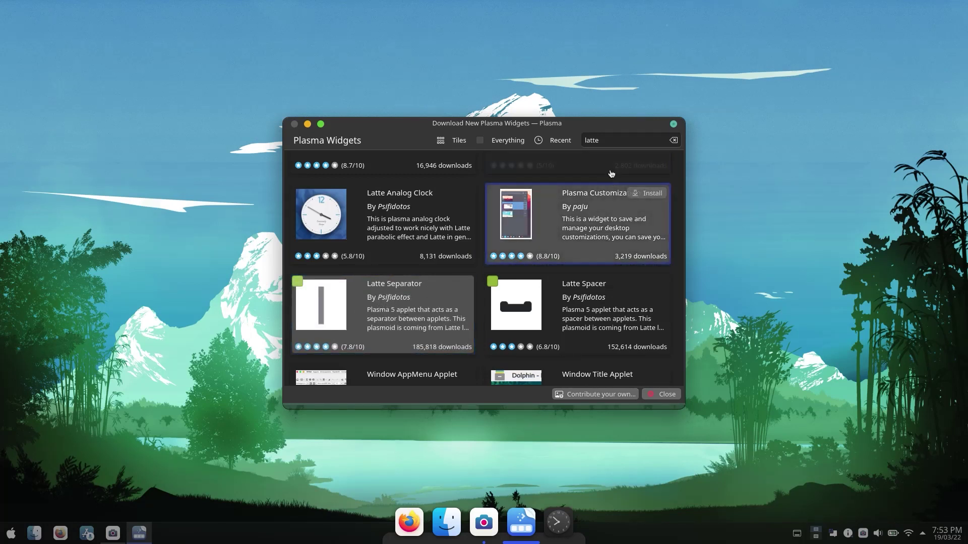
Search the downloadable widgets for "places", install Places Widget, and close the download window
{"action": "double_click", "coordinate": [616, 139]}
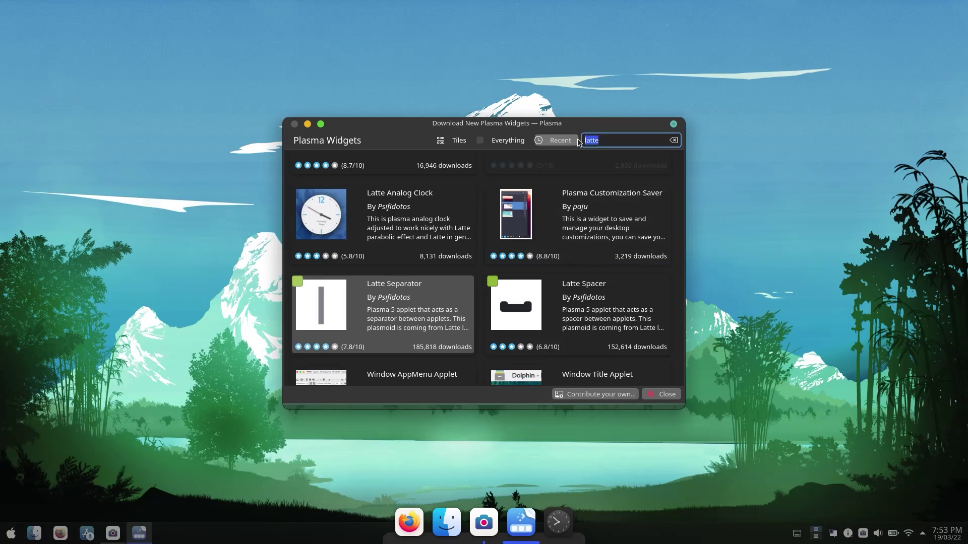
{"action": "key", "text": "BackSpace"}
{"action": "type", "text": "places"}
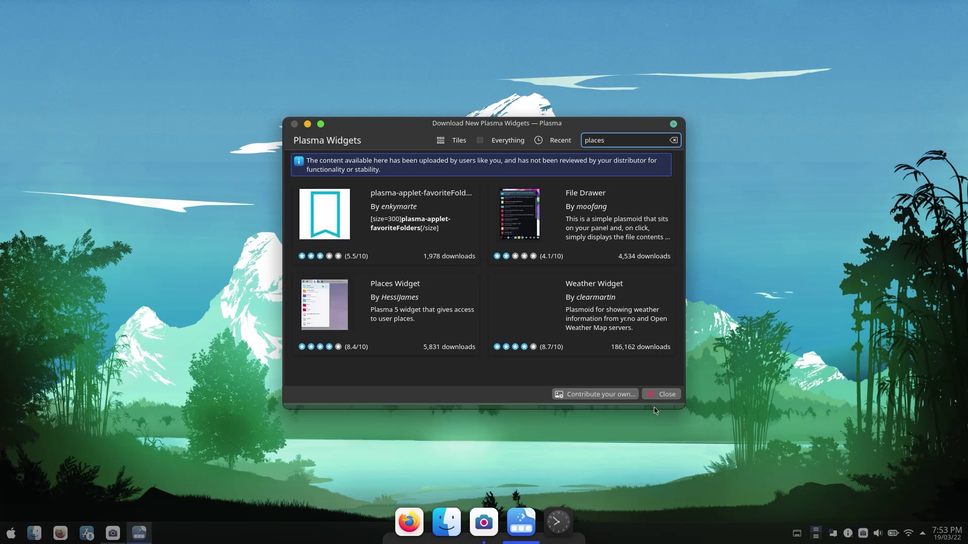
{"action": "mouse_move", "coordinate": [443, 323]}
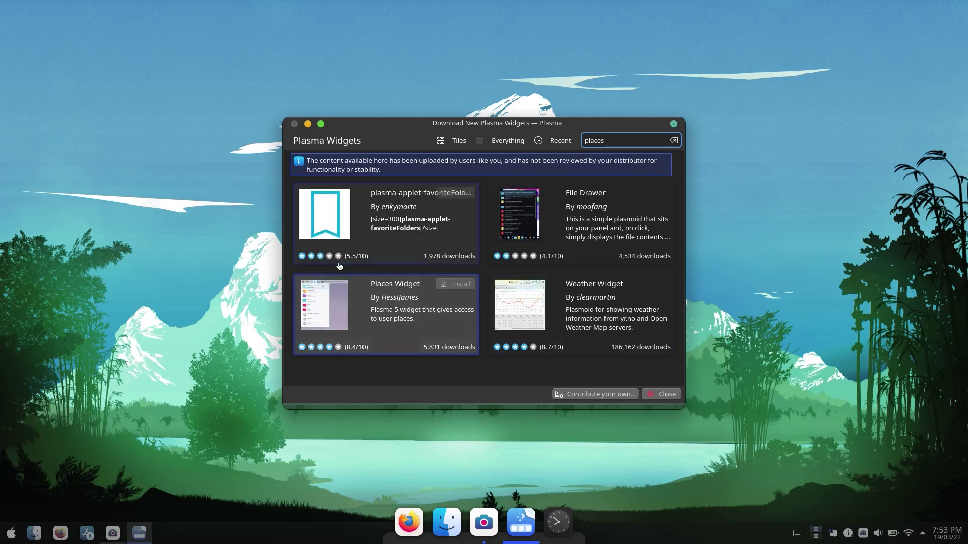
{"action": "left_click", "coordinate": [463, 284]}
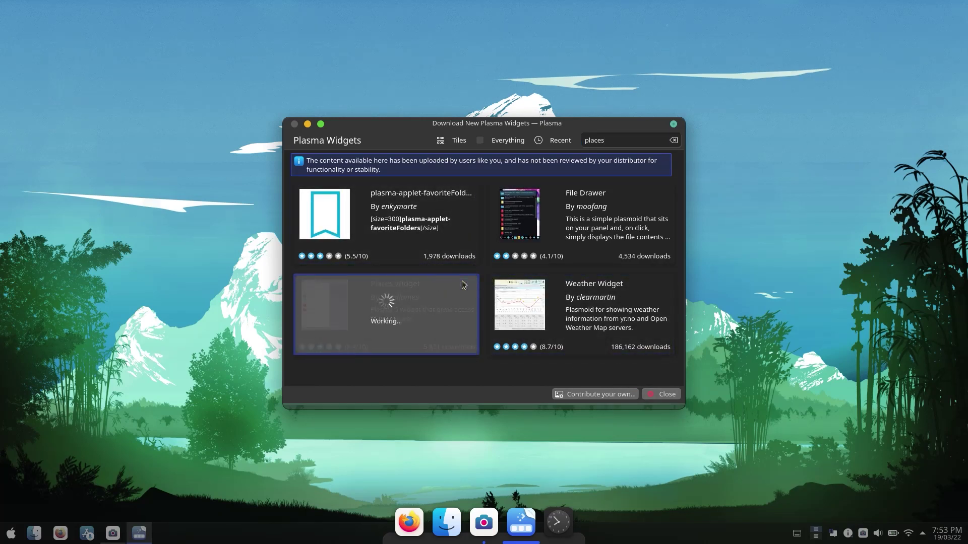
{"action": "left_click", "coordinate": [660, 395]}
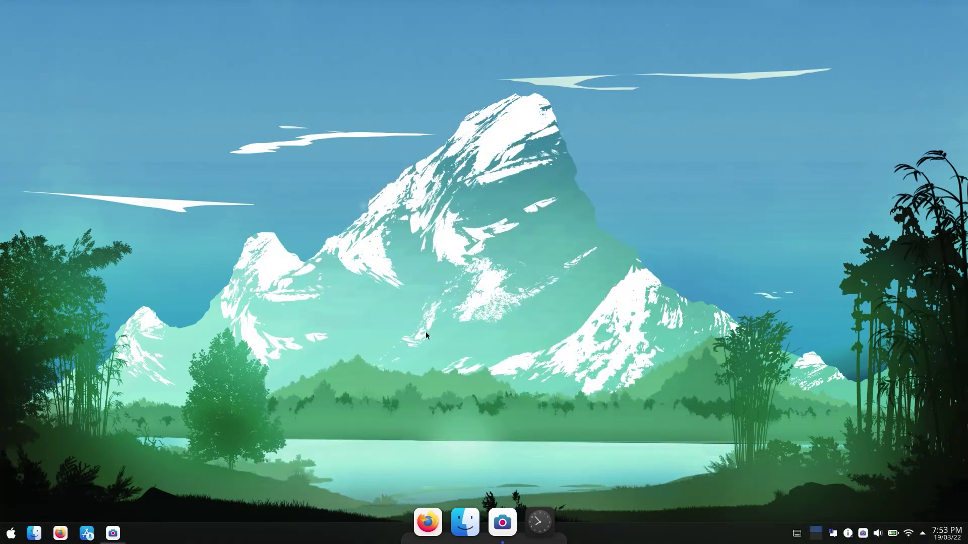
Import the layout file mcOS-BigSur-Small.layout.latte from the Downloads folder into Latte Dock's layouts
{"action": "right_click", "coordinate": [465, 517]}
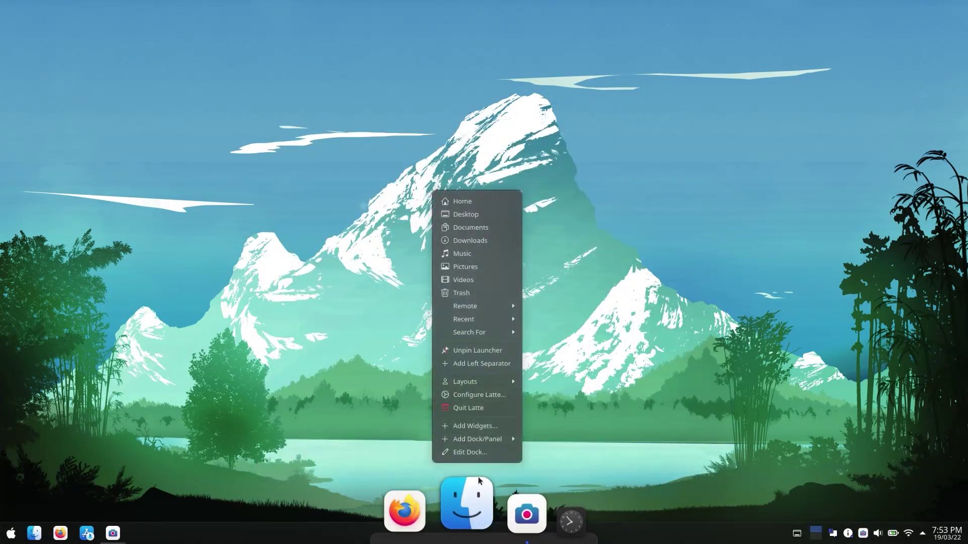
{"action": "left_click", "coordinate": [455, 396]}
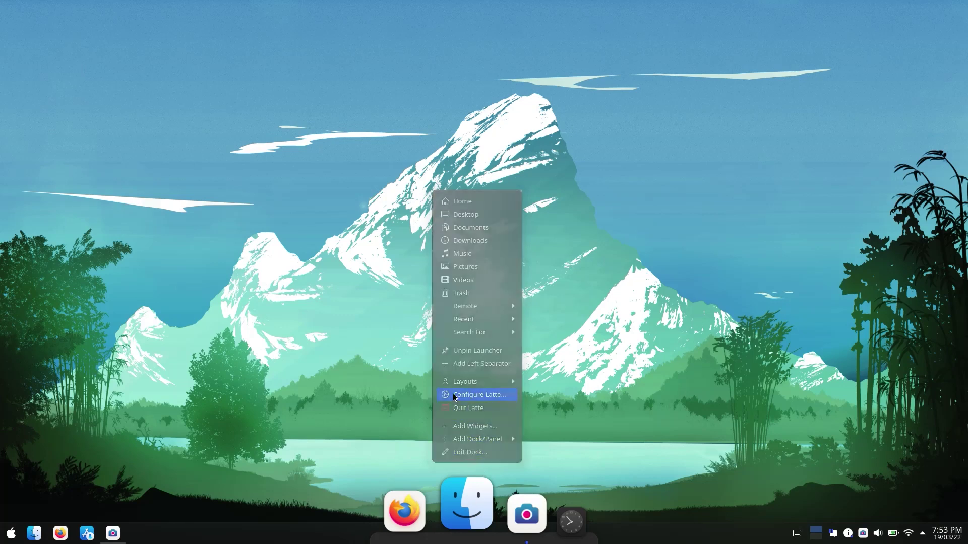
{"action": "left_click", "coordinate": [457, 60]}
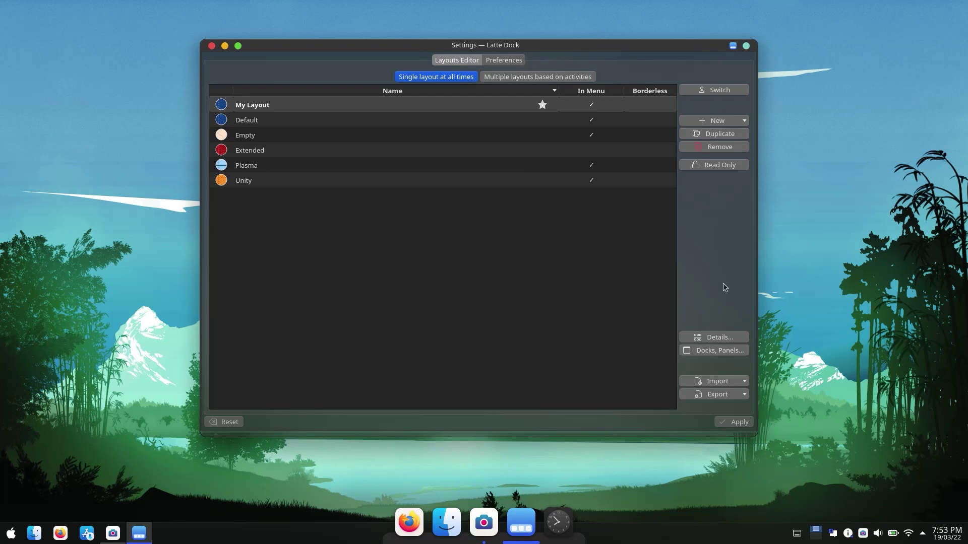
{"action": "left_click", "coordinate": [717, 381]}
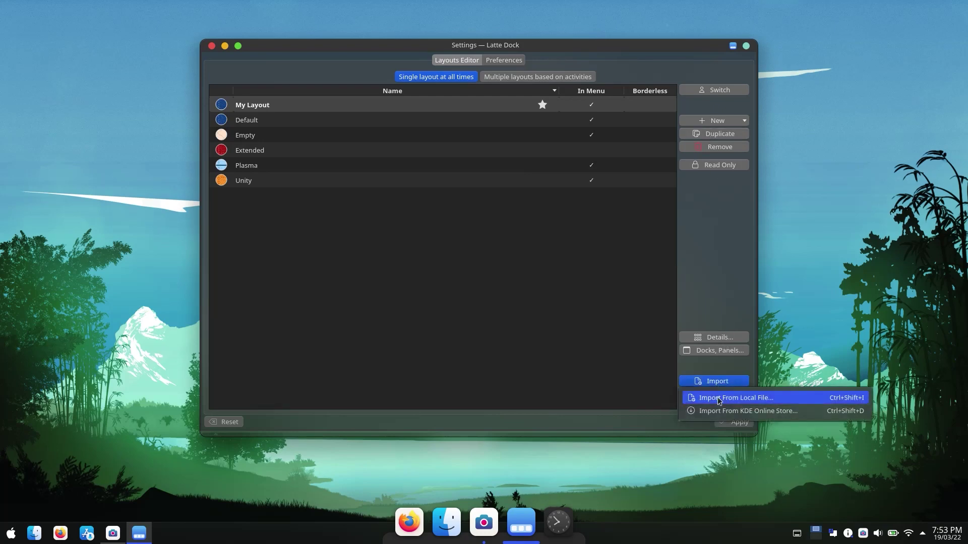
{"action": "left_click", "coordinate": [719, 399]}
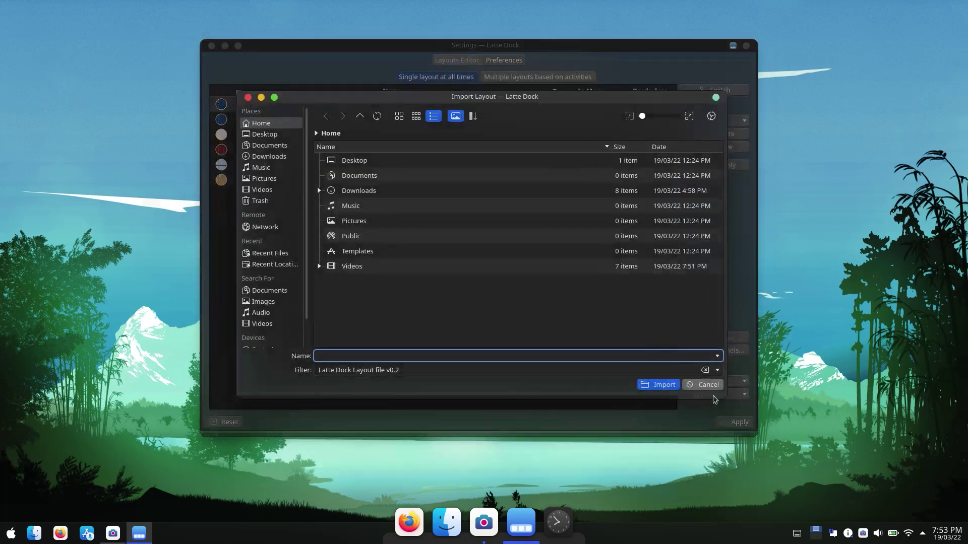
{"action": "left_click", "coordinate": [353, 194]}
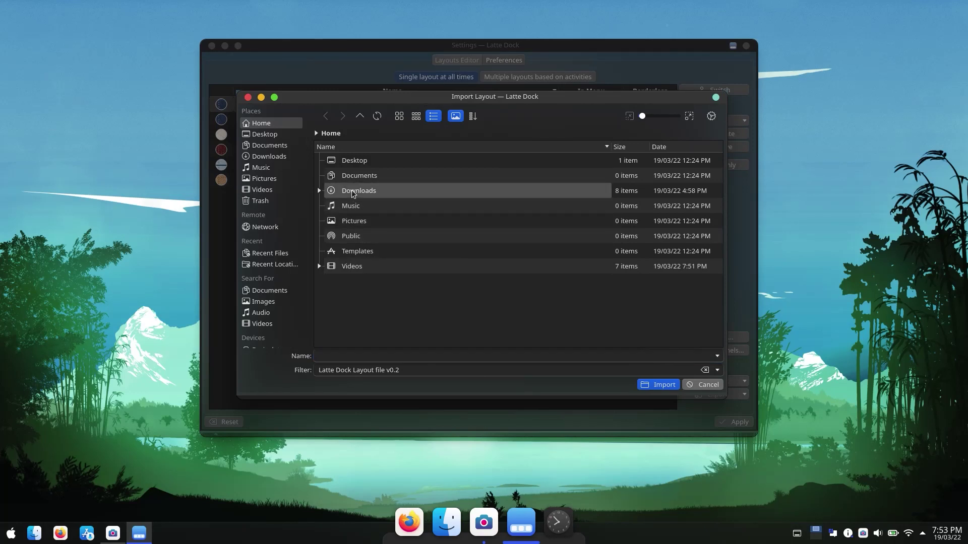
{"action": "left_click", "coordinate": [321, 191]}
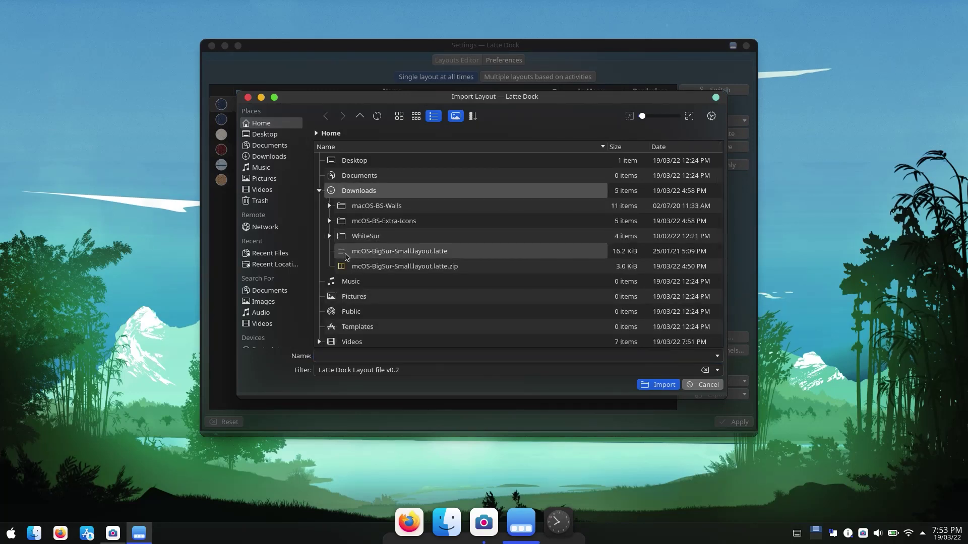
{"action": "left_click", "coordinate": [396, 254]}
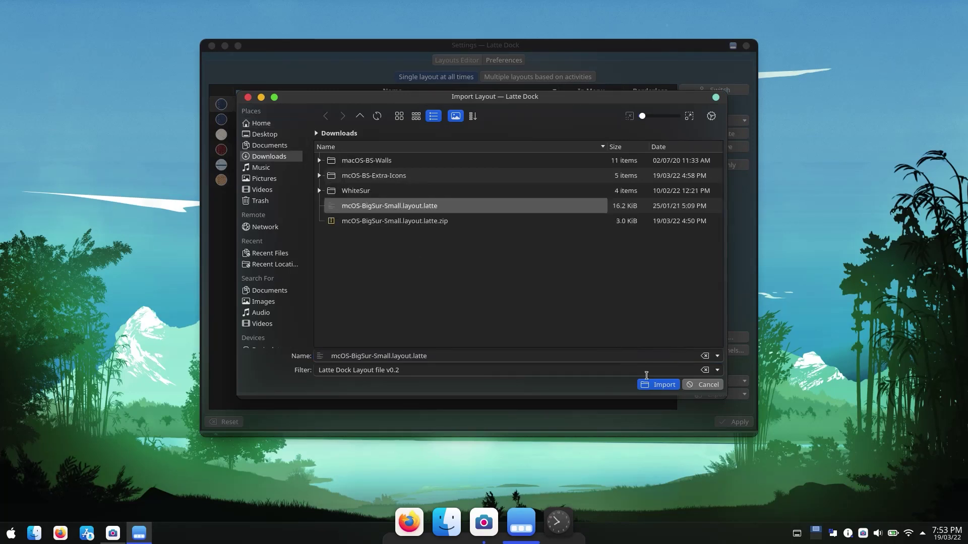
{"action": "left_click", "coordinate": [663, 387]}
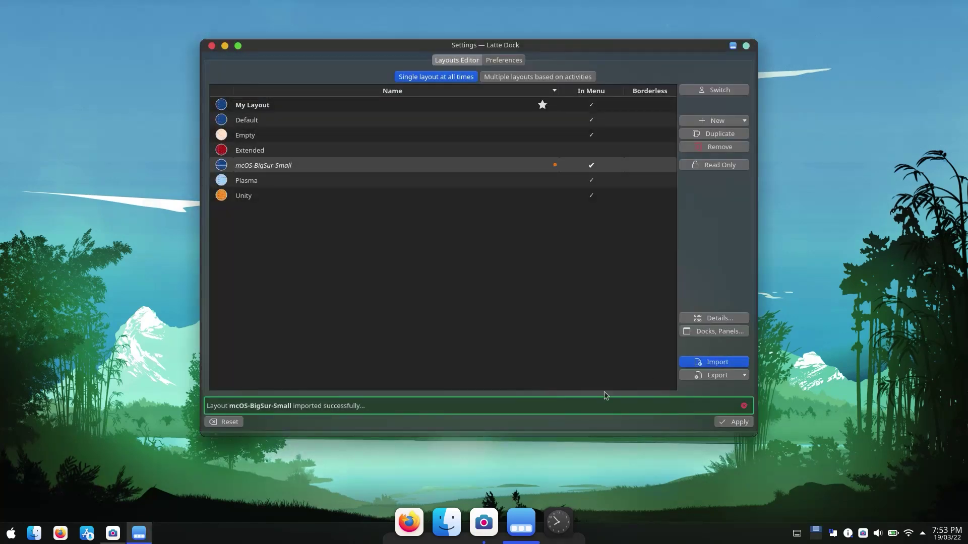
Apply the layout import, switch Latte Dock to the mcOS-BigSur-Small layout, and close its settings
{"action": "left_click", "coordinate": [732, 422]}
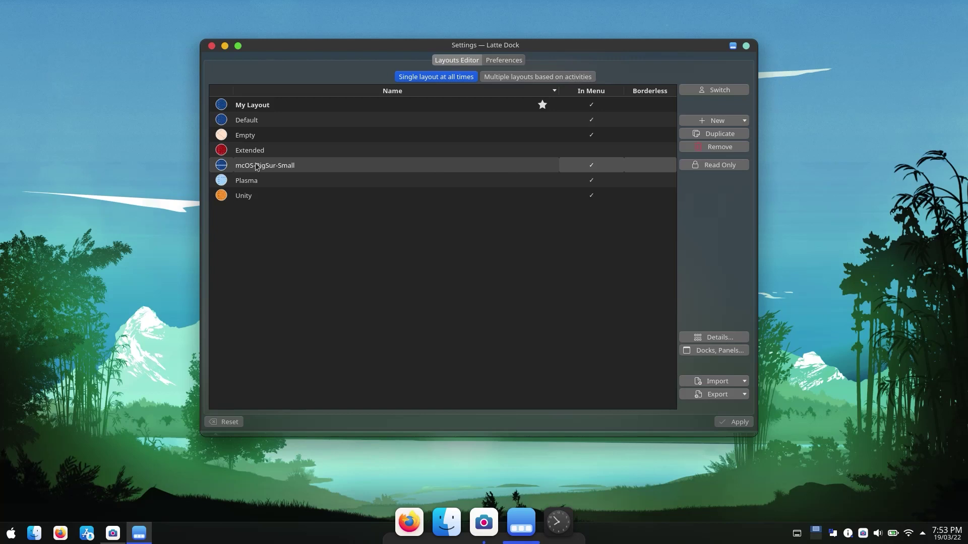
{"action": "left_click", "coordinate": [715, 91]}
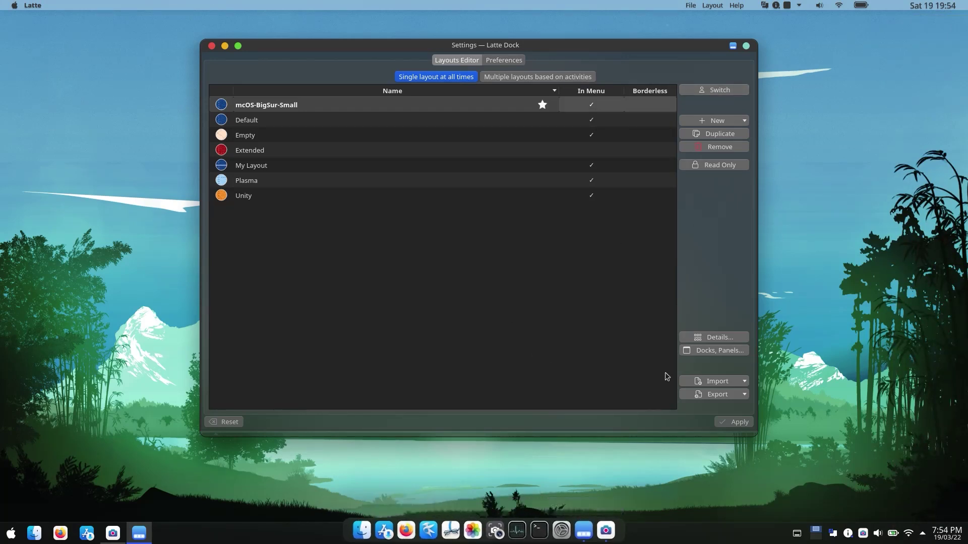
{"action": "left_click", "coordinate": [212, 46]}
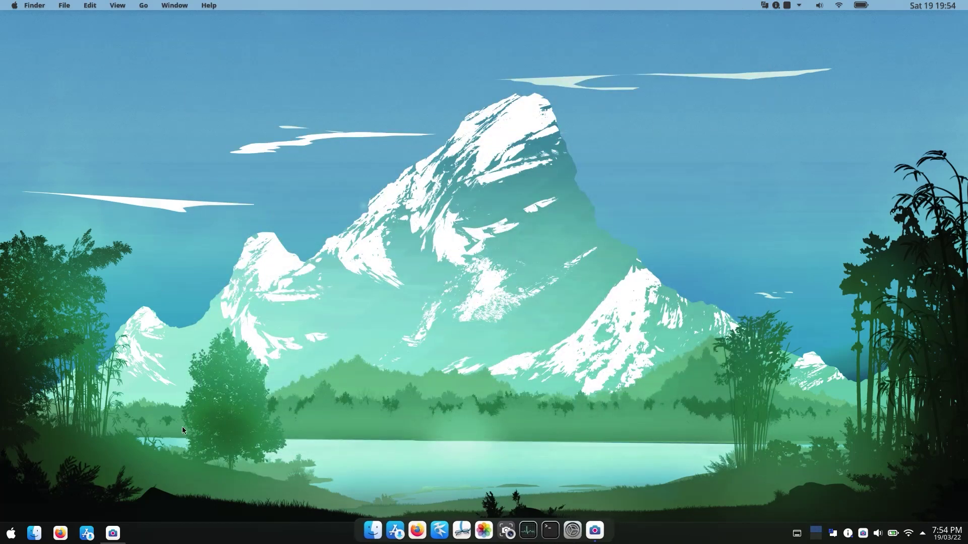
Remove the old Plasma panel along the bottom edge, dismiss the notification, and leave edit mode
{"action": "right_click", "coordinate": [225, 529]}
{"action": "left_click", "coordinate": [224, 519]}
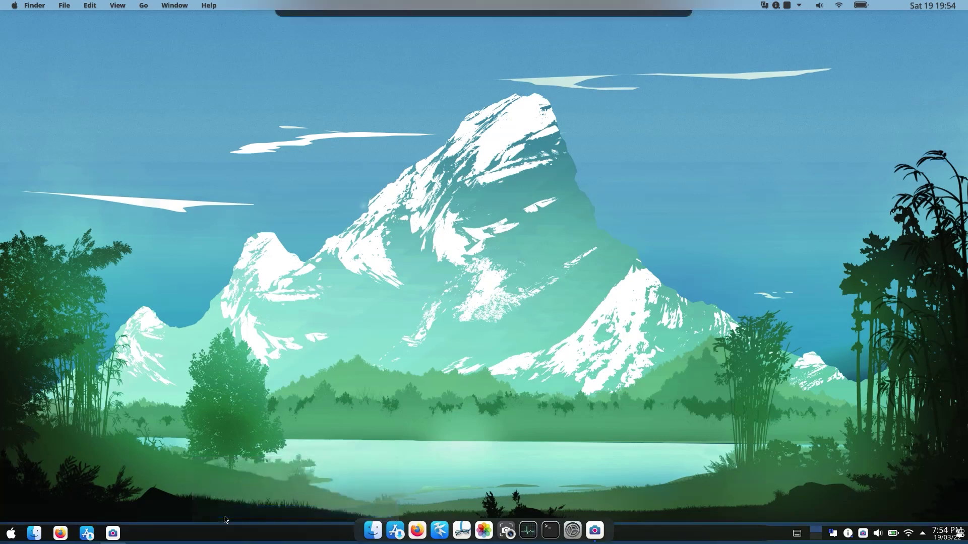
{"action": "left_click", "coordinate": [900, 499]}
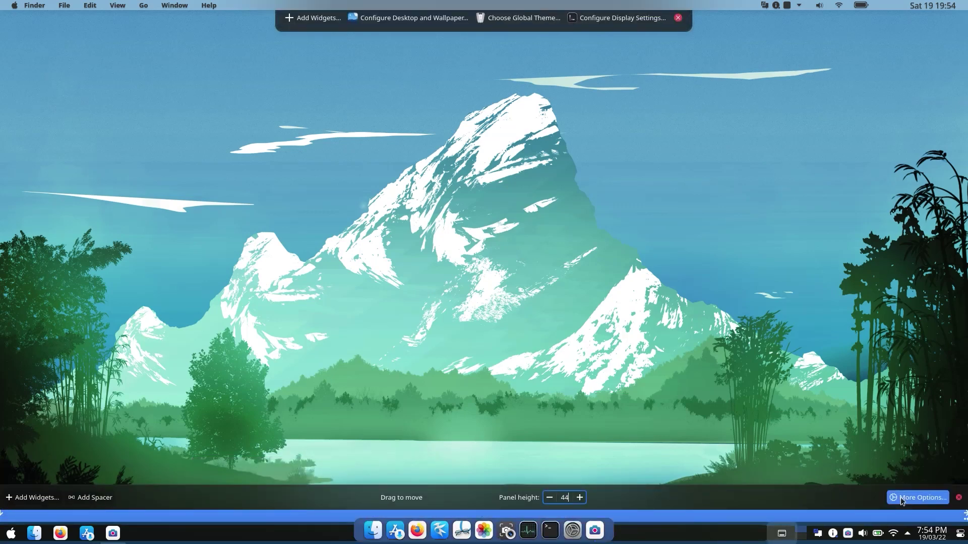
{"action": "left_click", "coordinate": [919, 261]}
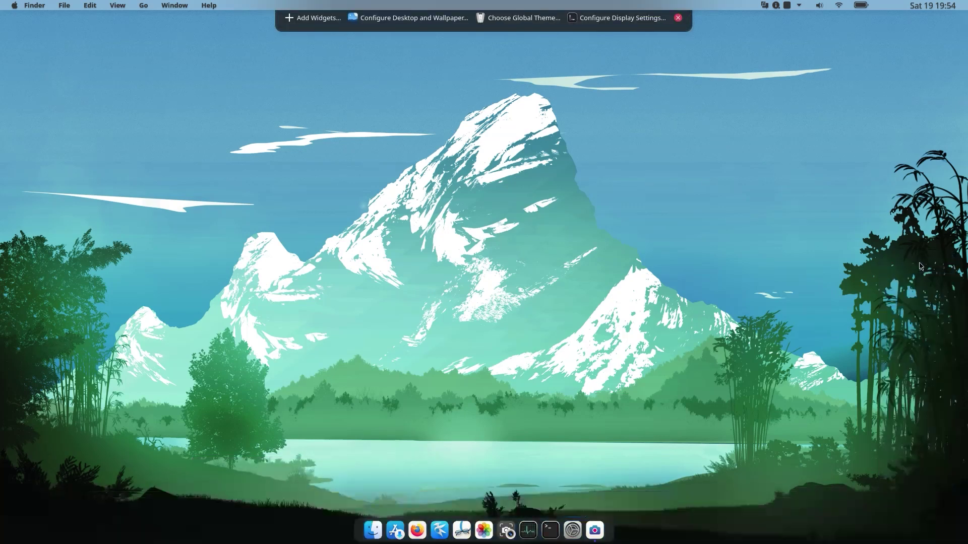
{"action": "left_click", "coordinate": [944, 445]}
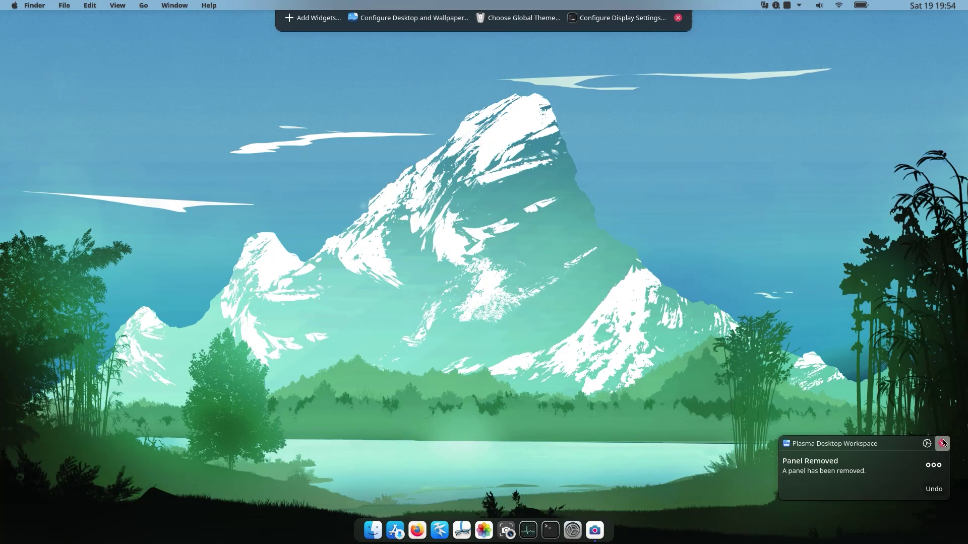
{"action": "left_click", "coordinate": [677, 18]}
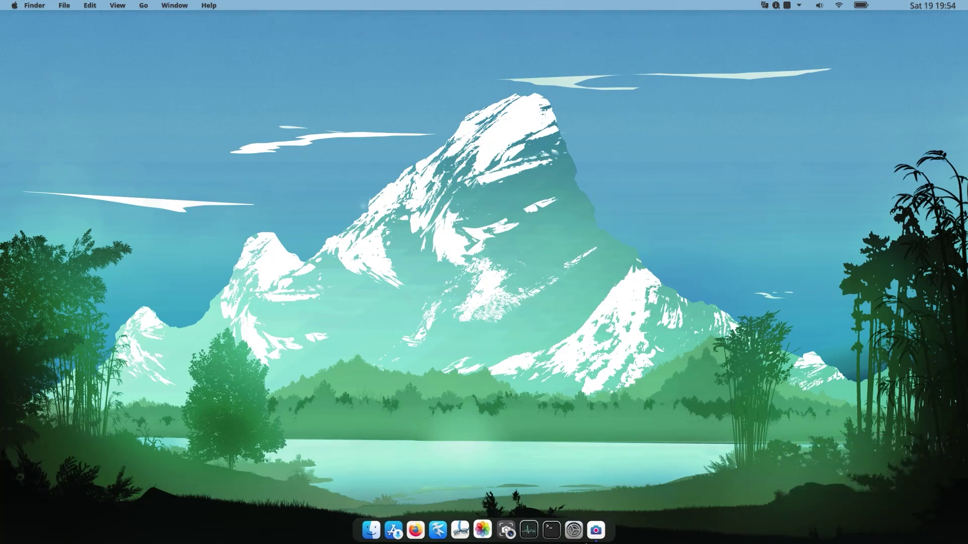
Remove the Latte panel along the top edge and dismiss the notification
{"action": "right_click", "coordinate": [439, 11]}
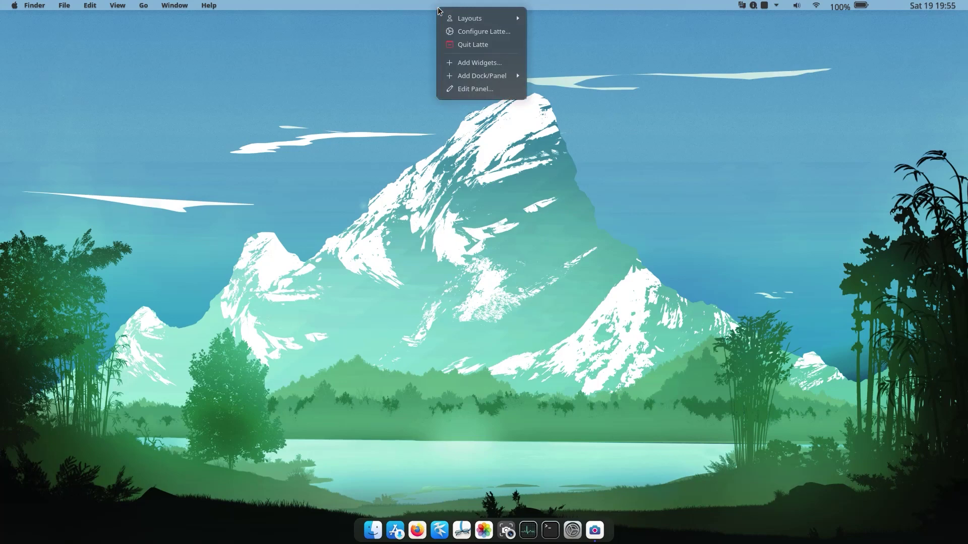
{"action": "left_click", "coordinate": [409, 4]}
{"action": "right_click", "coordinate": [401, 4]}
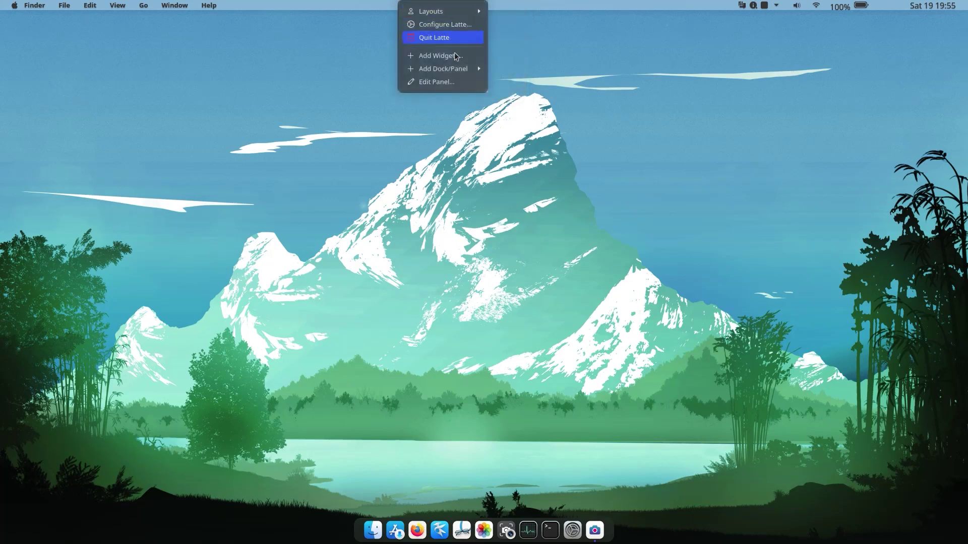
{"action": "left_click", "coordinate": [448, 82]}
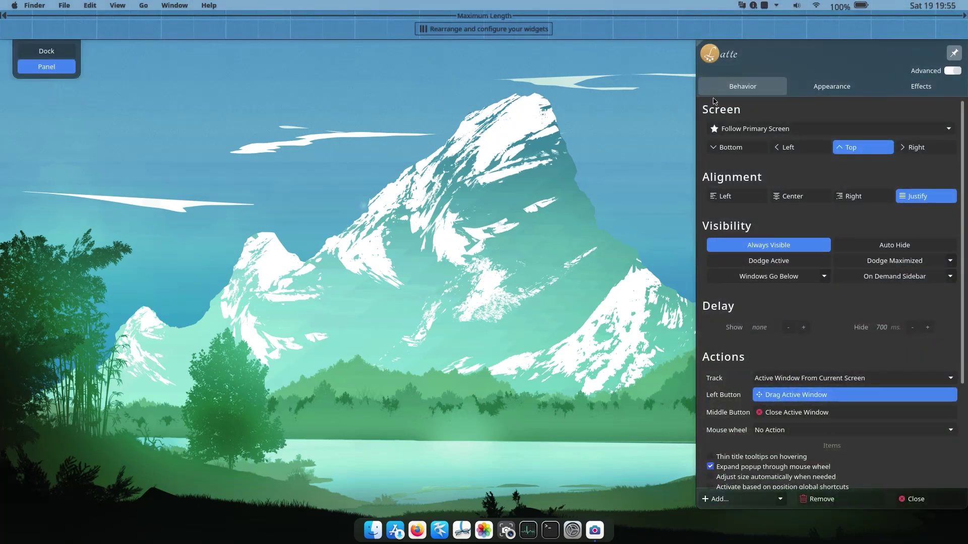
{"action": "left_click", "coordinate": [823, 500]}
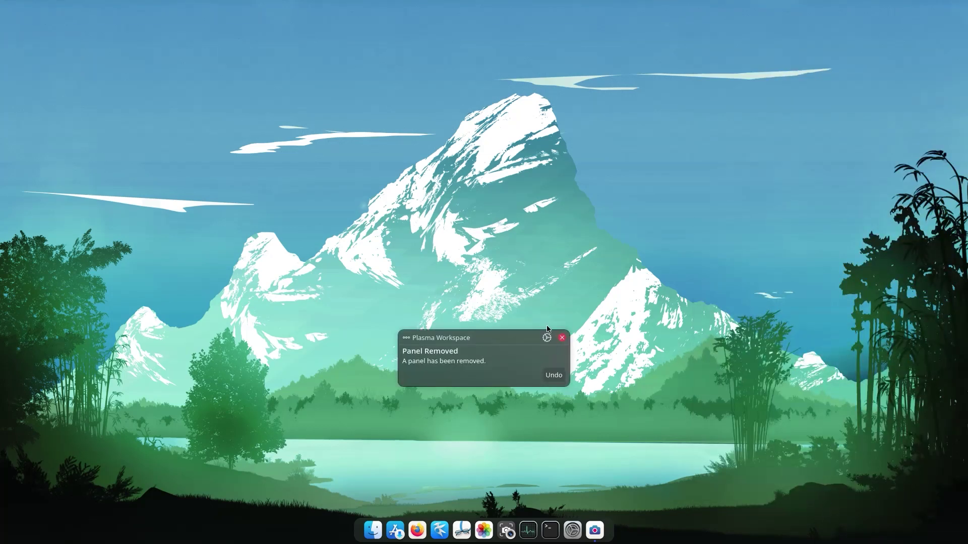
{"action": "left_click", "coordinate": [561, 337]}
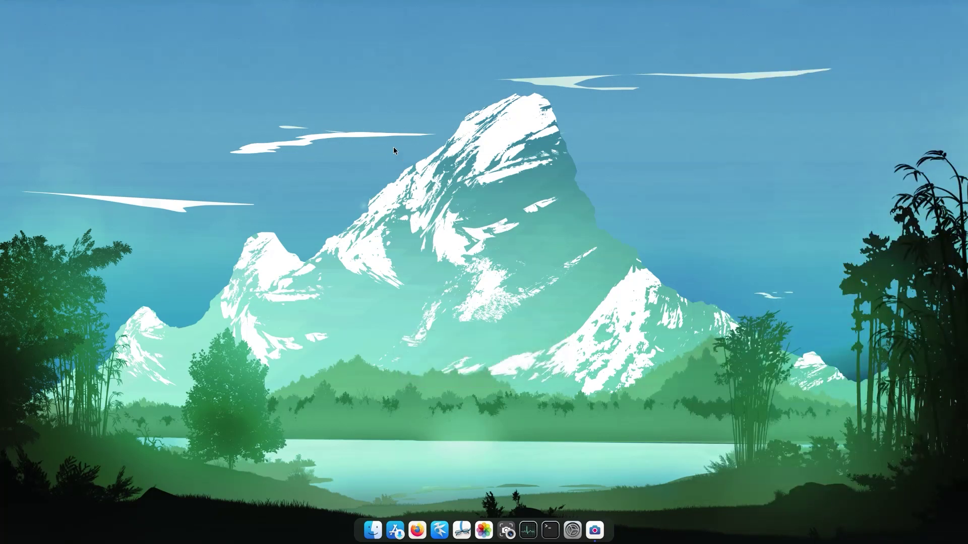
Add an Application Menu Bar panel to the desktop
{"action": "right_click", "coordinate": [388, 135]}
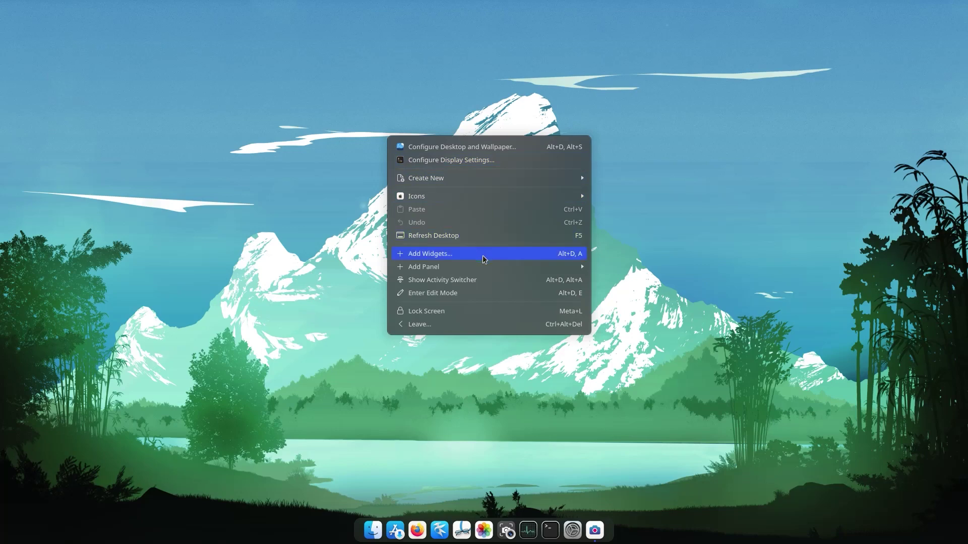
{"action": "mouse_move", "coordinate": [503, 268]}
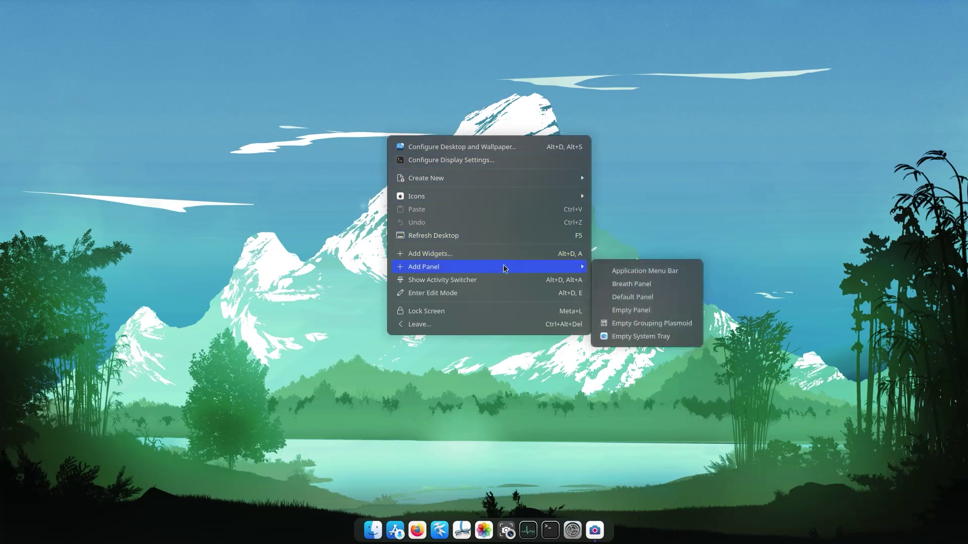
{"action": "left_click", "coordinate": [619, 276]}
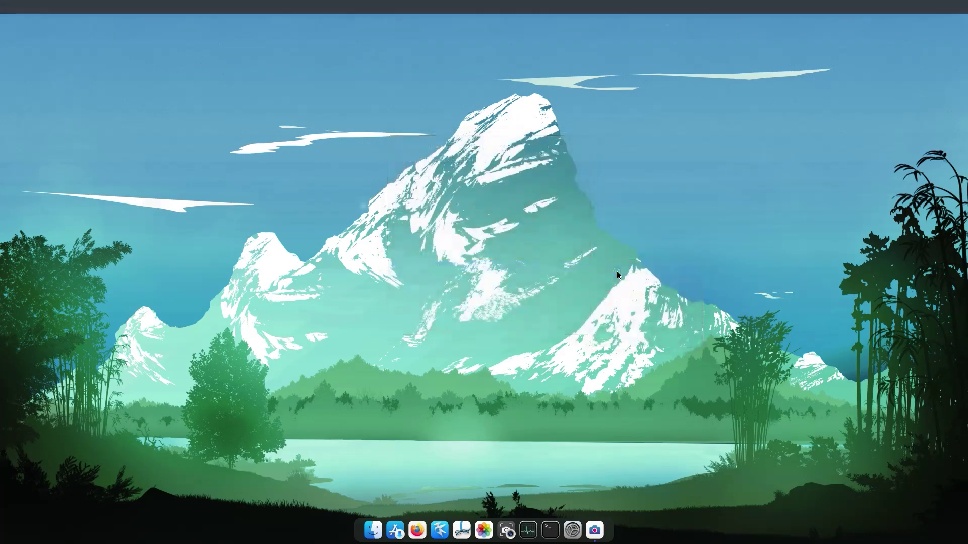
Search the widgets for "kppl" and add the Kpple Menu widget at the left end of the empty top panel
{"action": "right_click", "coordinate": [240, 3]}
{"action": "left_click", "coordinate": [260, 19]}
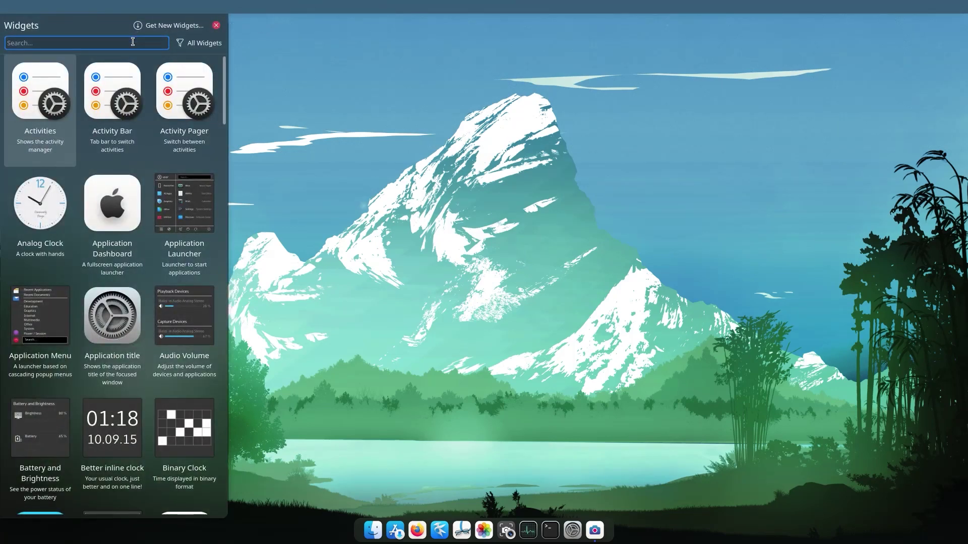
{"action": "type", "text": "kppl"}
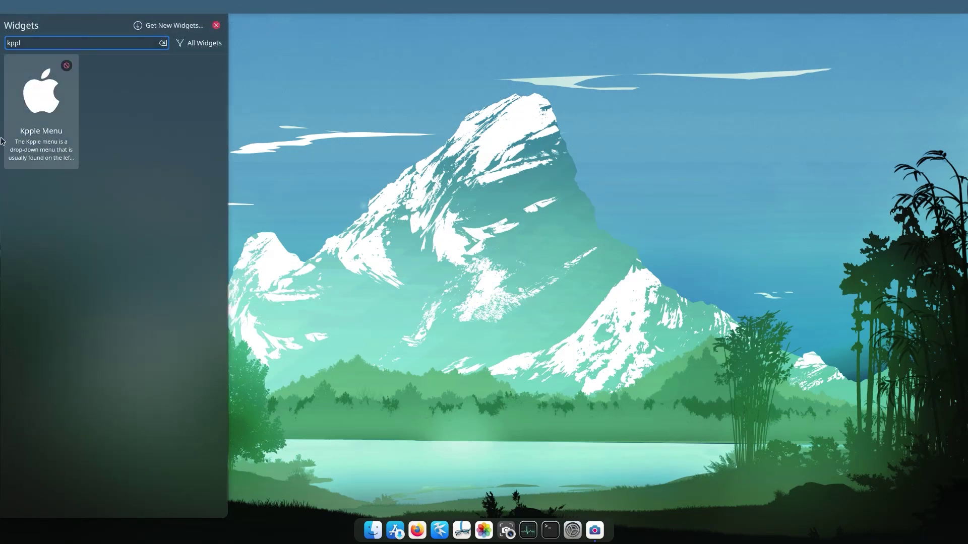
{"action": "left_click_drag", "start_coordinate": [41, 118], "coordinate": [12, 7]}
Search the widgets for "latte" and place the Latte SideBar Button at the right end of the top panel
{"action": "double_click", "coordinate": [33, 47]}
{"action": "key", "text": "BackSpace"}
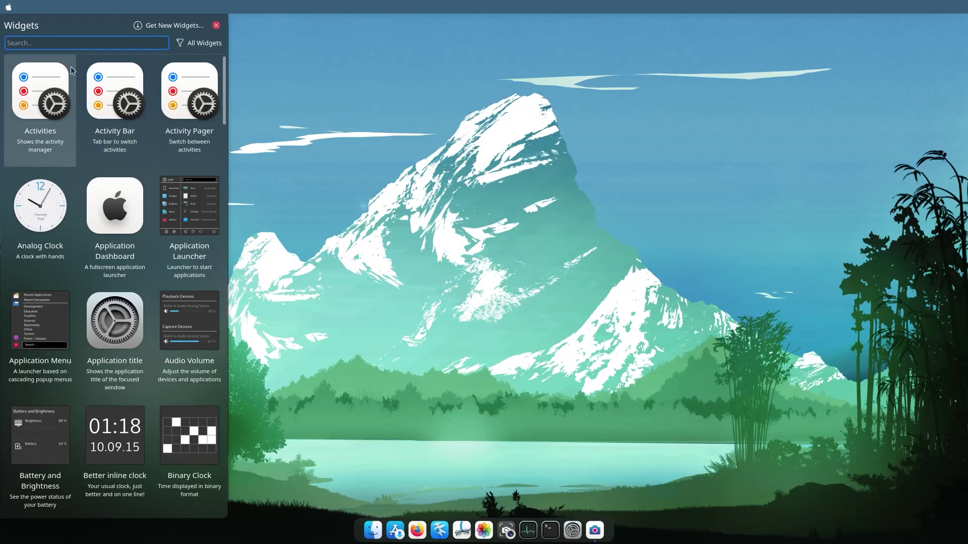
{"action": "type", "text": "latte"}
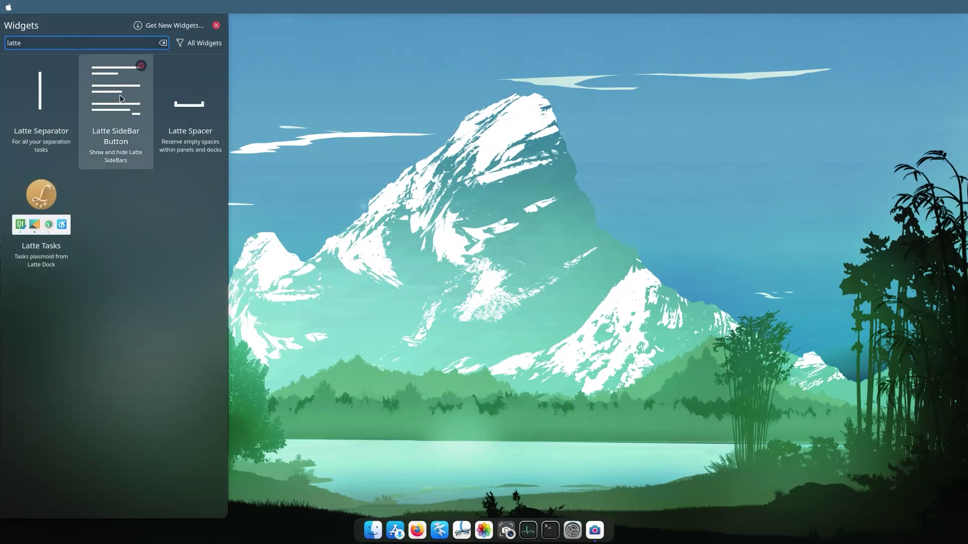
{"action": "left_click_drag", "start_coordinate": [130, 98], "coordinate": [961, 7]}
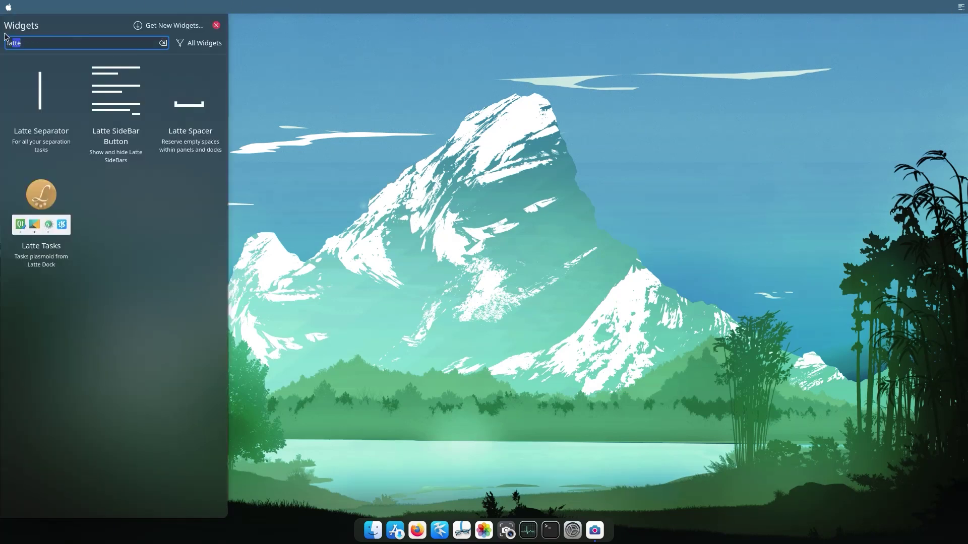
Add the Search widget beside the sidebar button, and the Notifications widget just before Search
{"action": "key", "text": "BackSpace"}
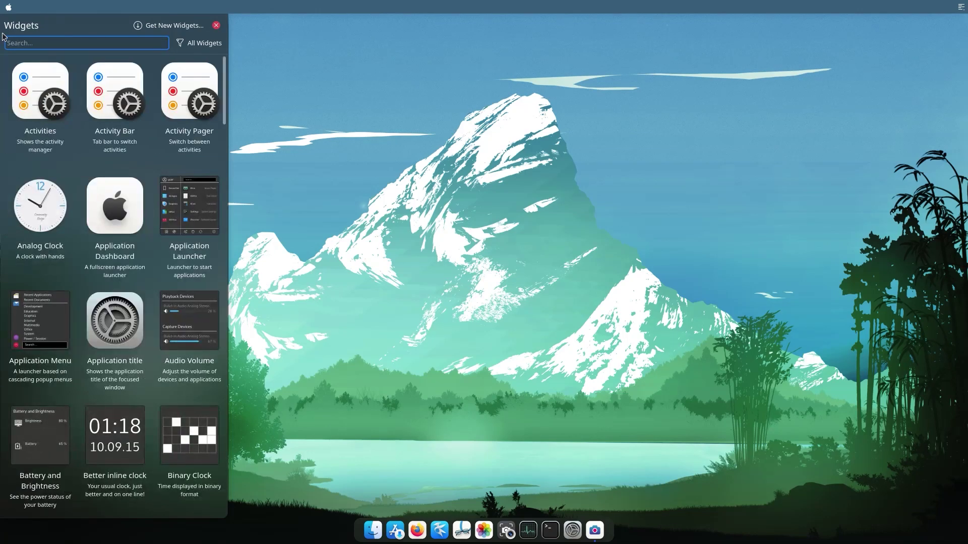
{"action": "type", "text": "sea"}
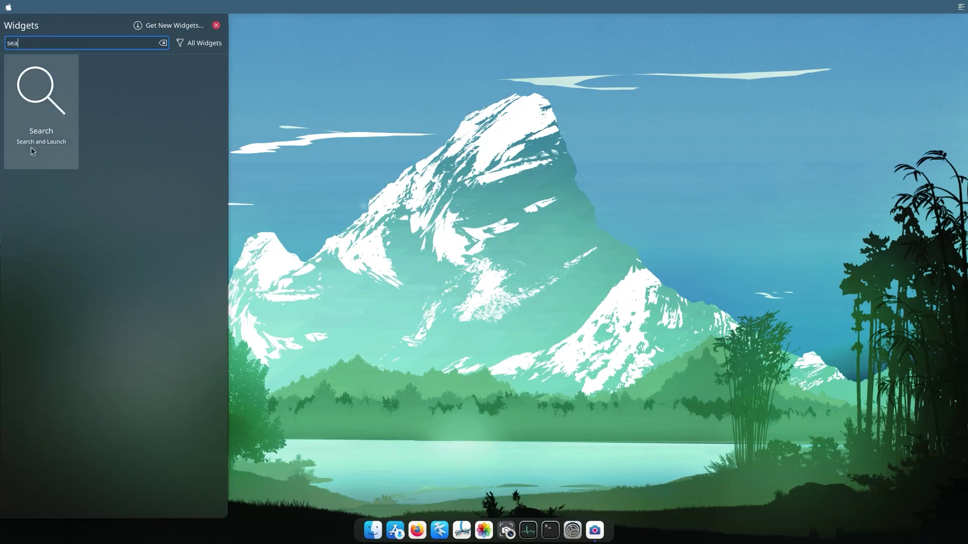
{"action": "left_click_drag", "start_coordinate": [42, 104], "coordinate": [933, 9]}
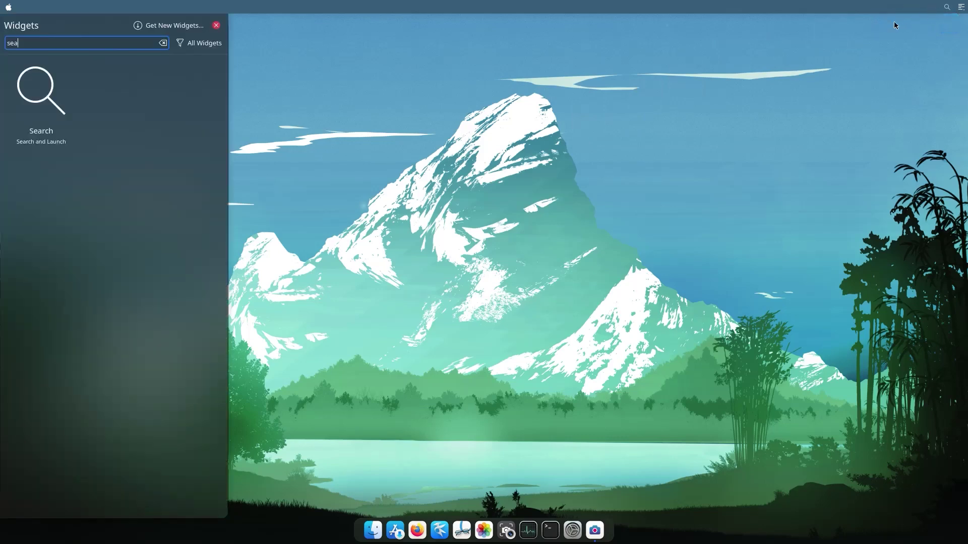
{"action": "left_click", "coordinate": [163, 43]}
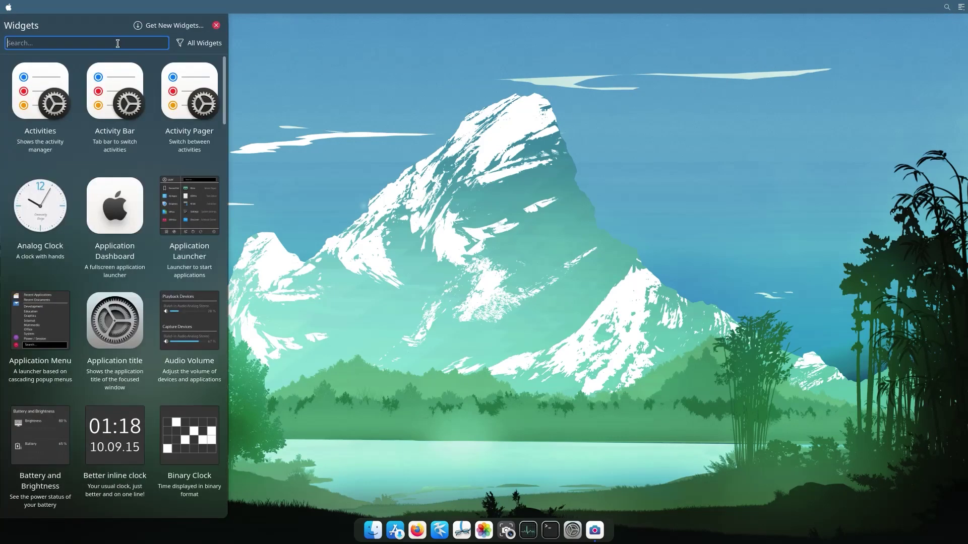
{"action": "type", "text": "not"}
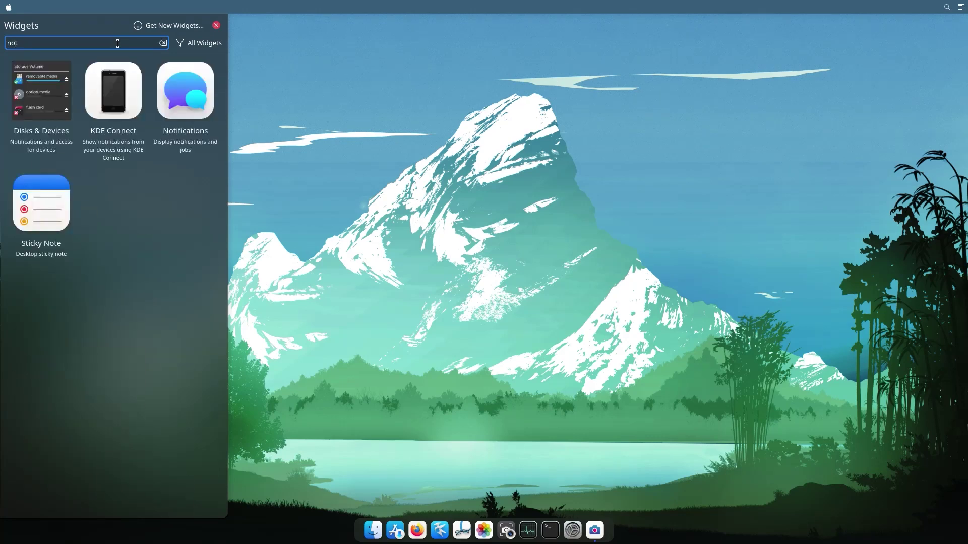
{"action": "left_click_drag", "start_coordinate": [181, 104], "coordinate": [929, 7]}
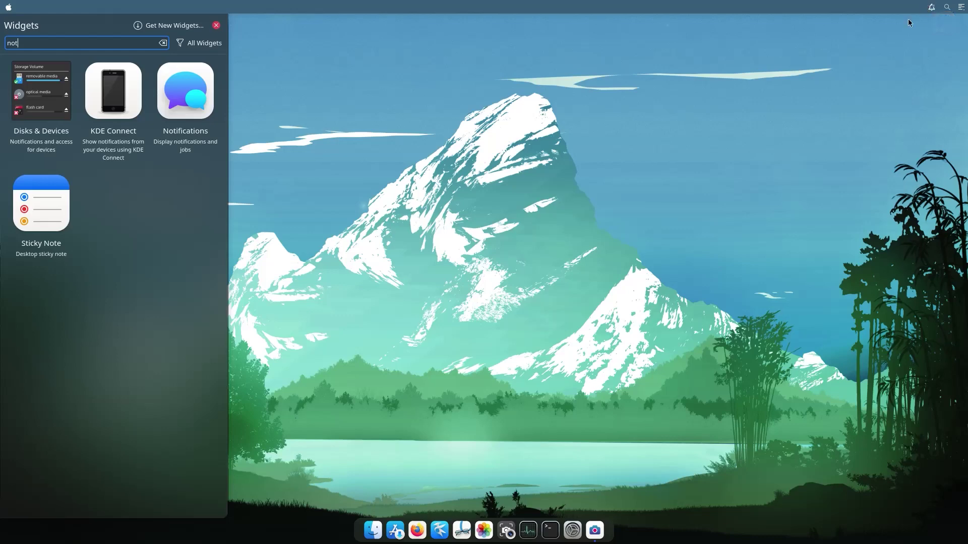
Add the Better inline clock before the notifications widget and the mcOS BS Inline Battery before the clock
{"action": "left_click", "coordinate": [163, 43]}
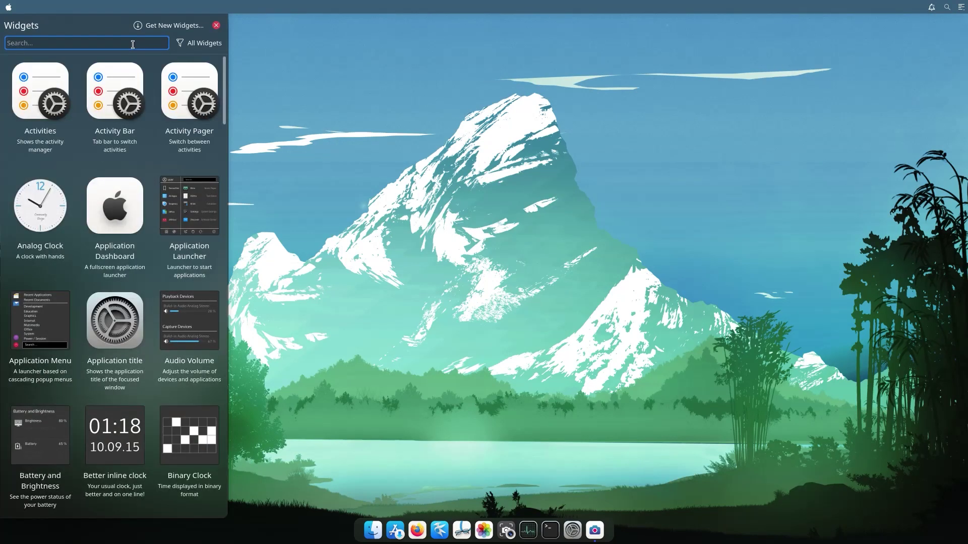
{"action": "type", "text": "inline"}
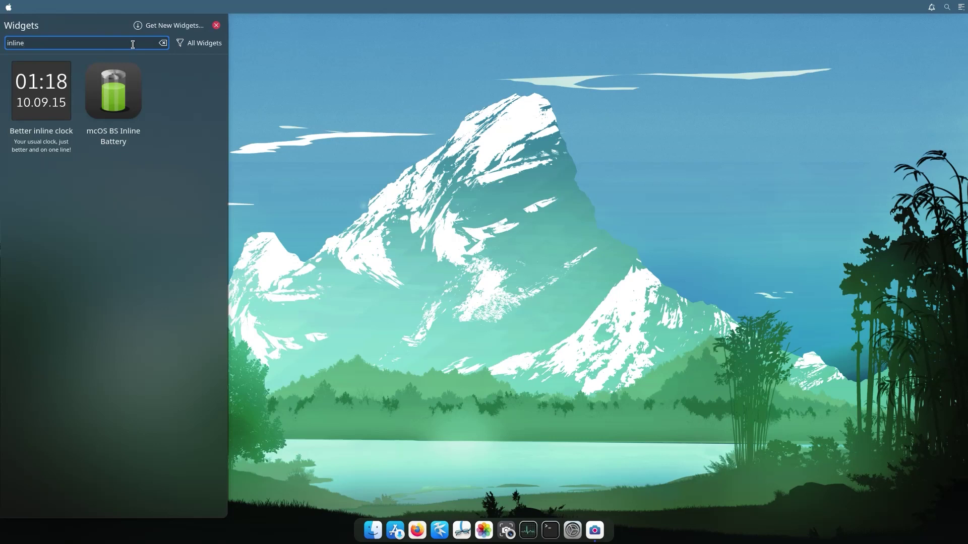
{"action": "left_click_drag", "start_coordinate": [43, 93], "coordinate": [935, 7]}
{"action": "left_click_drag", "start_coordinate": [135, 111], "coordinate": [795, 9]}
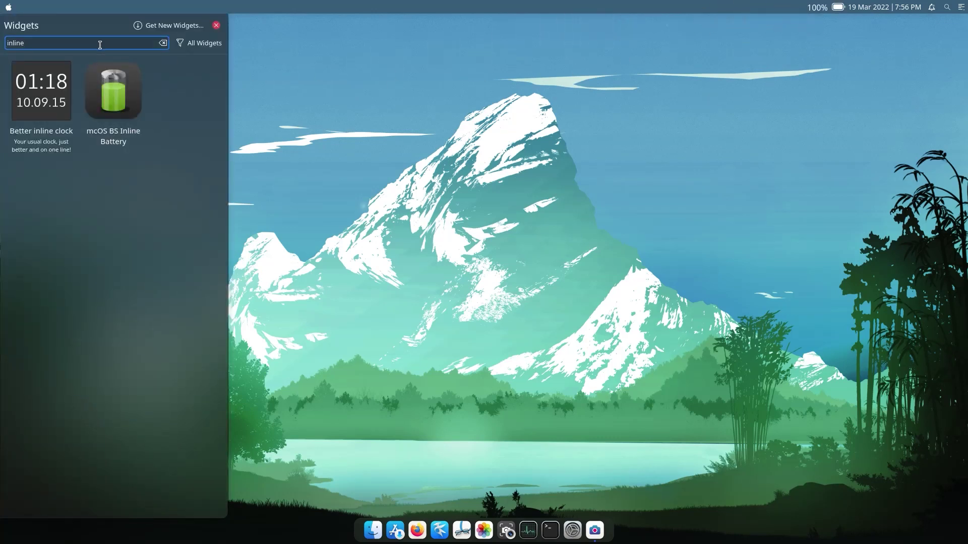
Add the Networks widget before the battery and the Bluetooth widget before Networks on the top panel
{"action": "key", "text": "BackSpace"}
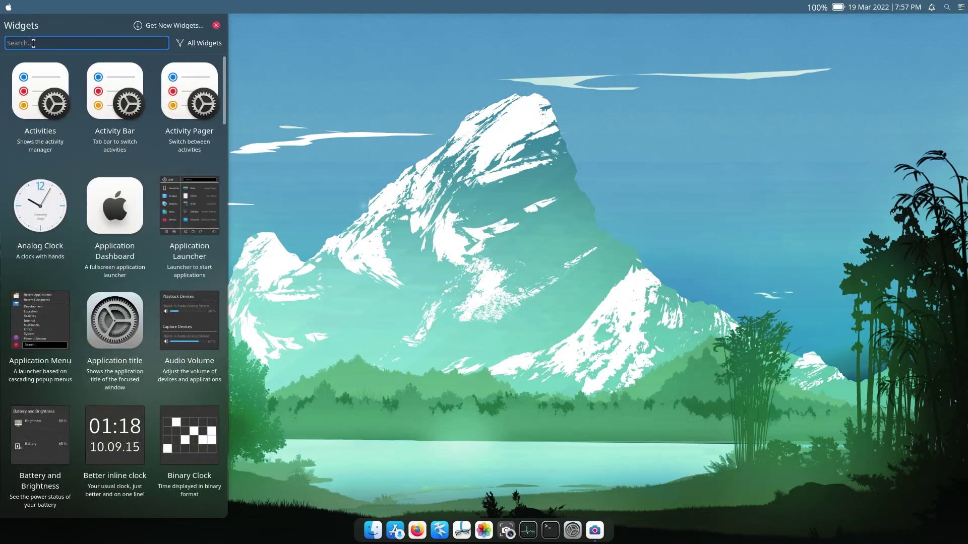
{"action": "type", "text": "net"}
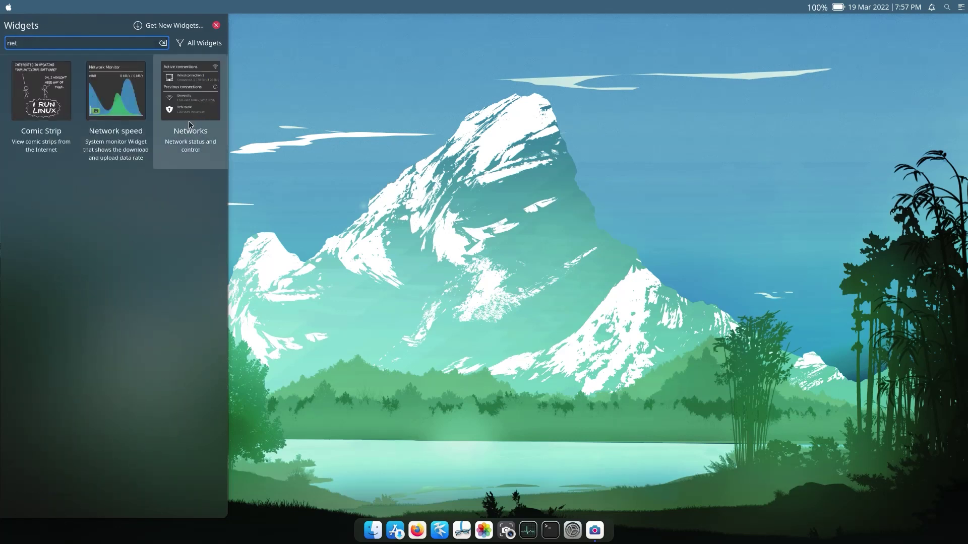
{"action": "left_click_drag", "start_coordinate": [189, 120], "coordinate": [731, 8]}
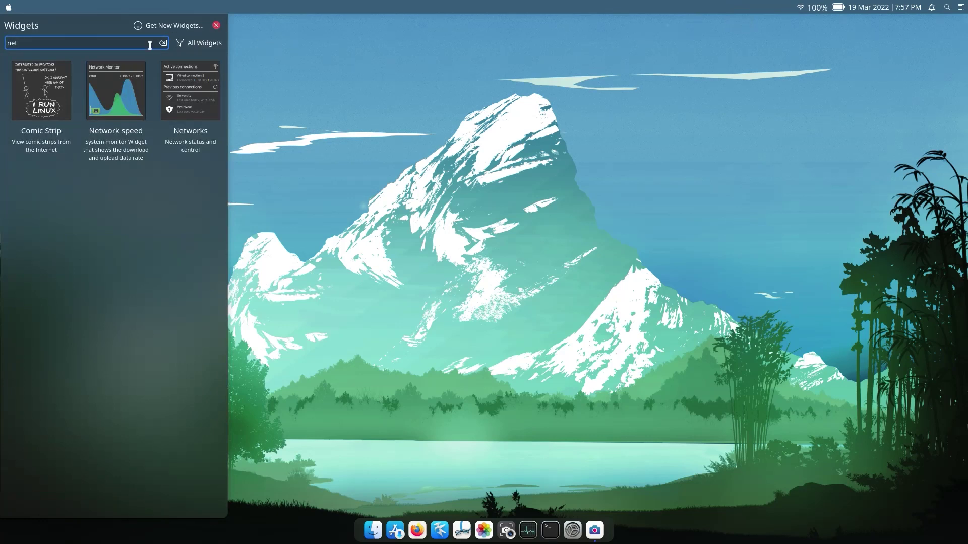
{"action": "left_click_drag", "start_coordinate": [40, 45], "coordinate": [1, 44]}
{"action": "type", "text": "blue"}
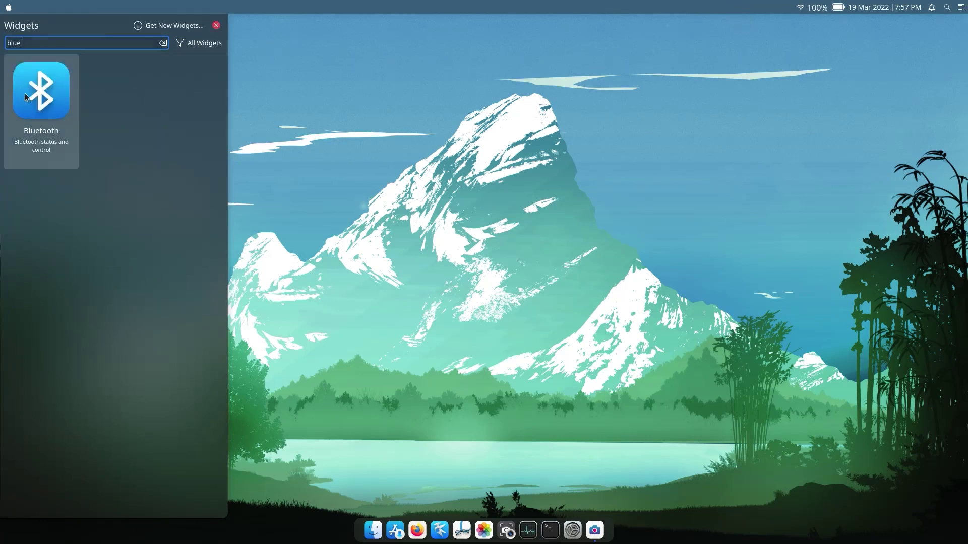
{"action": "left_click_drag", "start_coordinate": [26, 97], "coordinate": [745, 9]}
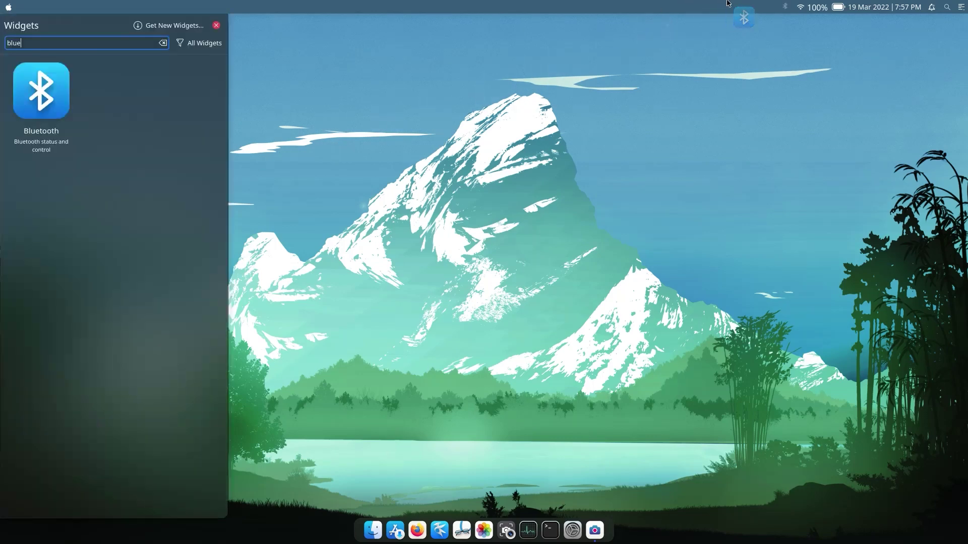
Add the Audio Volume widget between Networks and the battery, and the Disks & Devices widget before Bluetooth
{"action": "left_click", "coordinate": [163, 44]}
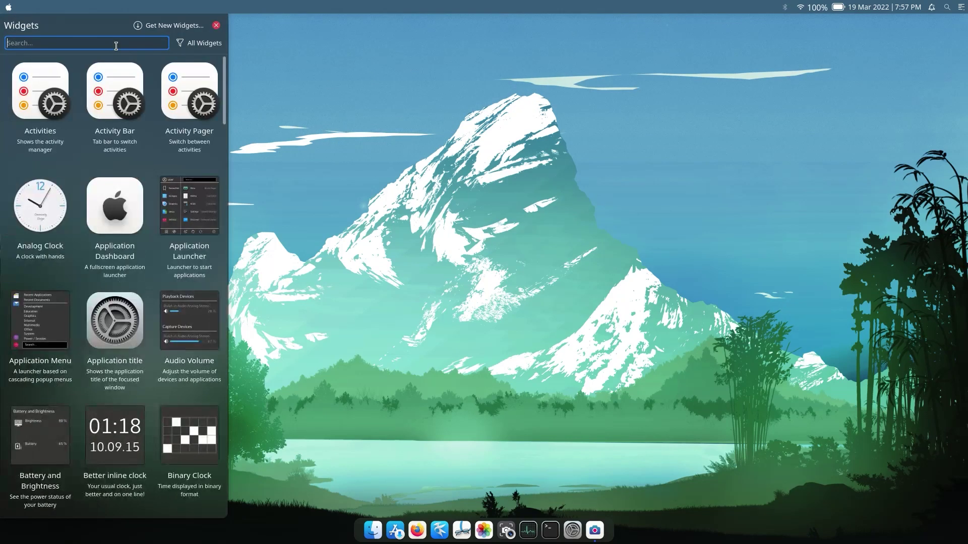
{"action": "type", "text": "audio"}
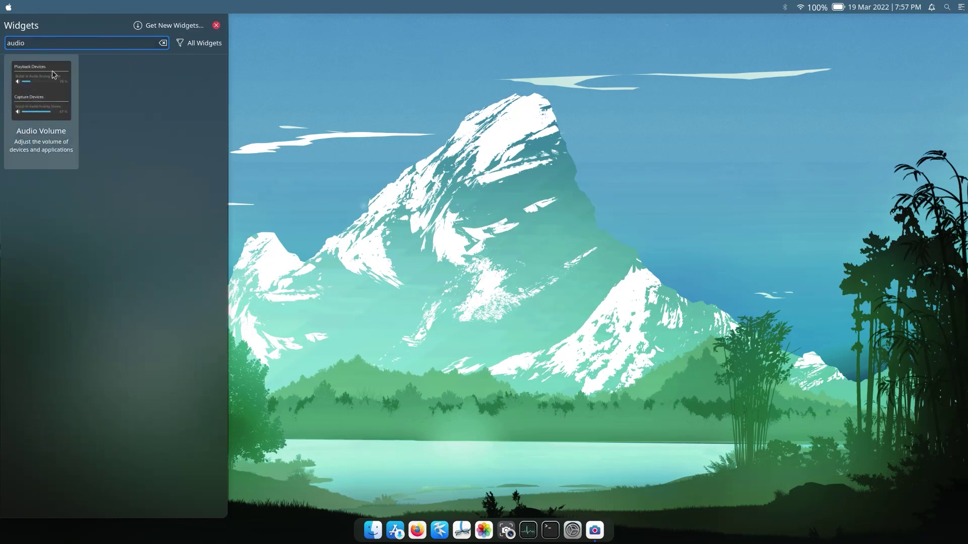
{"action": "left_click_drag", "start_coordinate": [55, 95], "coordinate": [800, 7]}
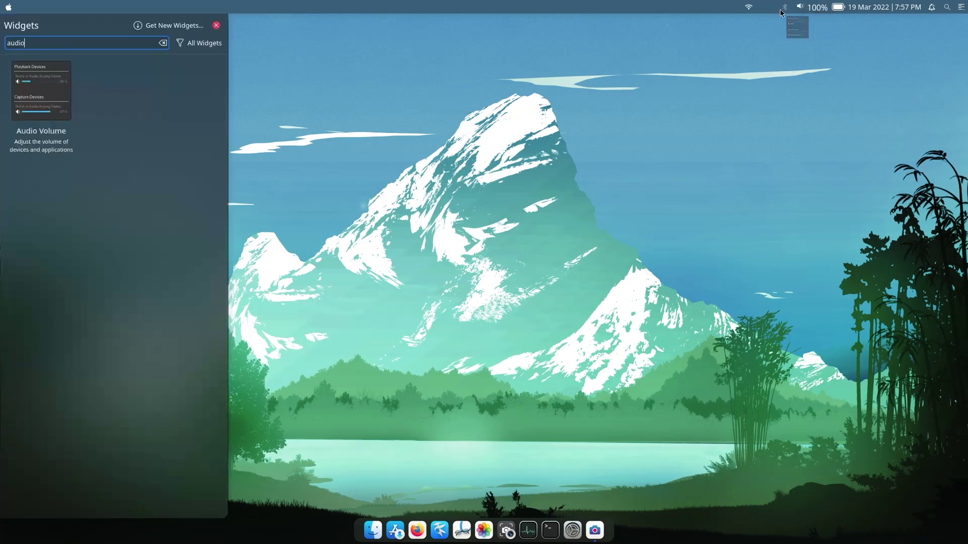
{"action": "left_click", "coordinate": [163, 43]}
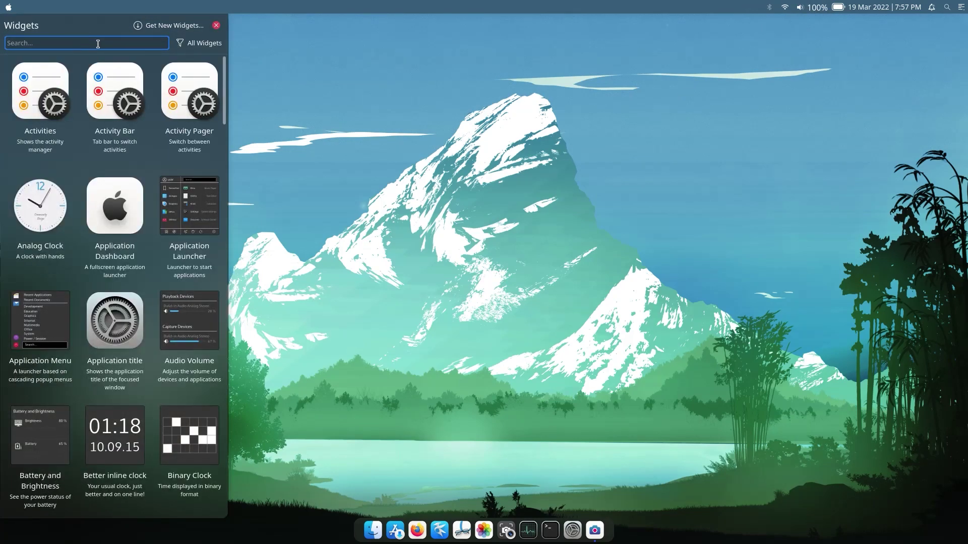
{"action": "type", "text": "devi"}
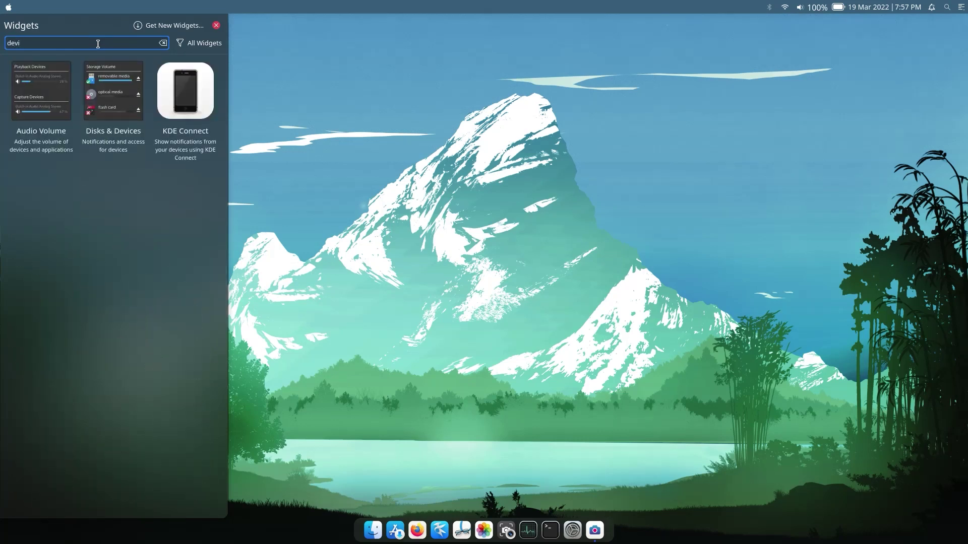
{"action": "left_click_drag", "start_coordinate": [128, 105], "coordinate": [748, 5]}
Search the widgets for "displ" and add Display Configuration before the Disks & Devices widget
{"action": "left_click", "coordinate": [163, 44]}
{"action": "type", "text": "dis"}
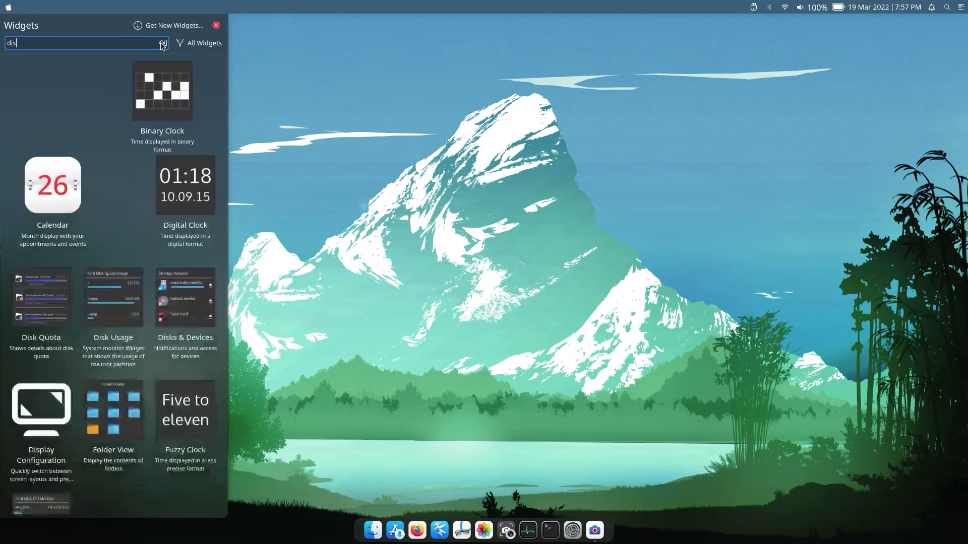
{"action": "type", "text": "pl"}
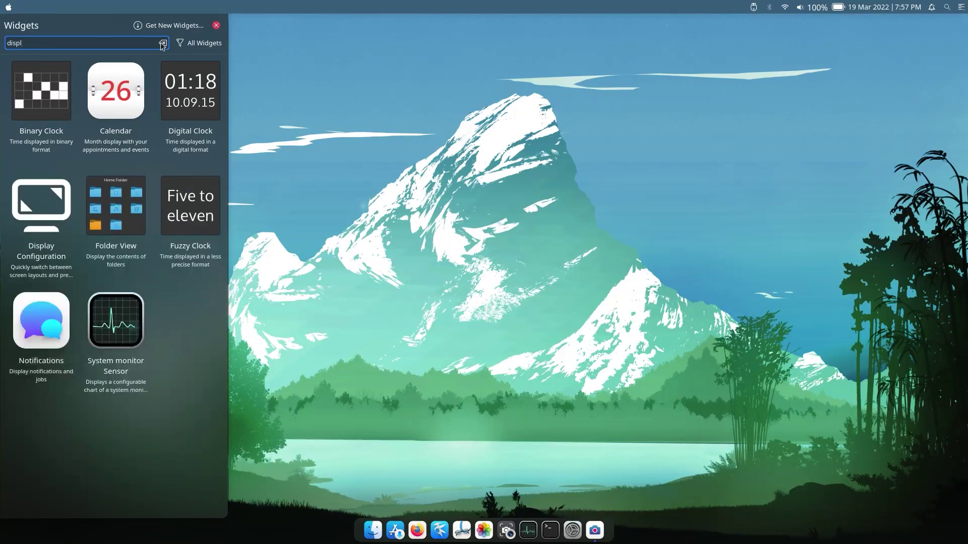
{"action": "left_click_drag", "start_coordinate": [49, 212], "coordinate": [728, 5]}
Add the Application title widget right after the Kpple Menu on the panel and close the widget list
{"action": "left_click", "coordinate": [166, 44]}
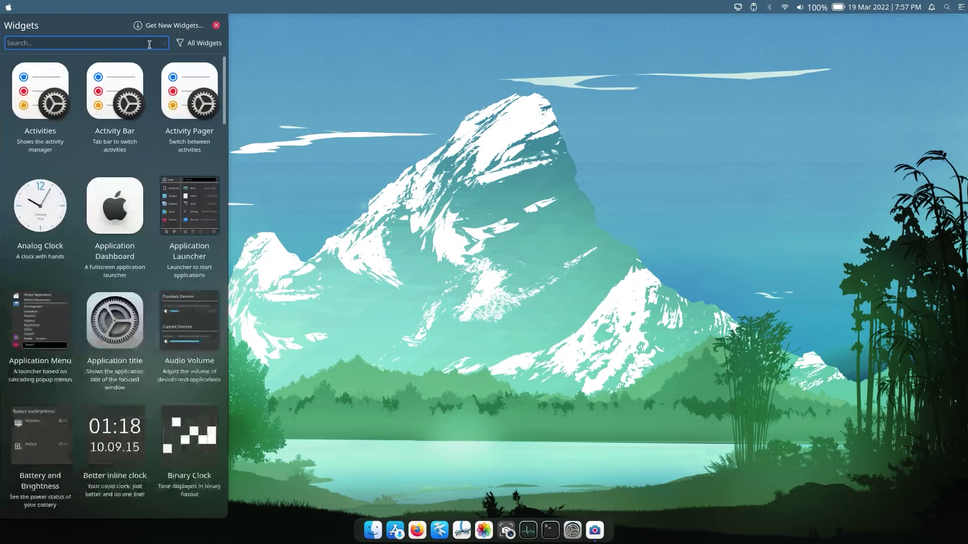
{"action": "type", "text": "a"}
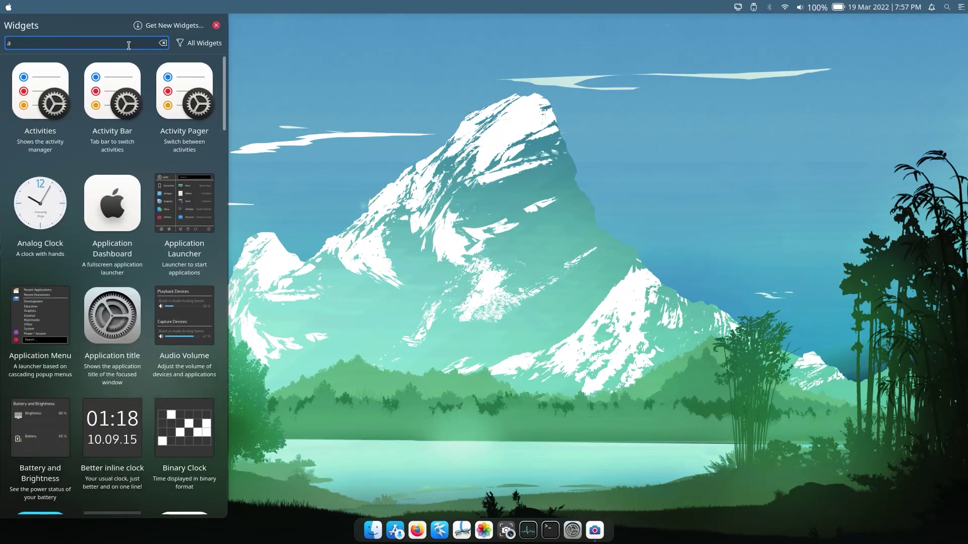
{"action": "type", "text": "ppl"}
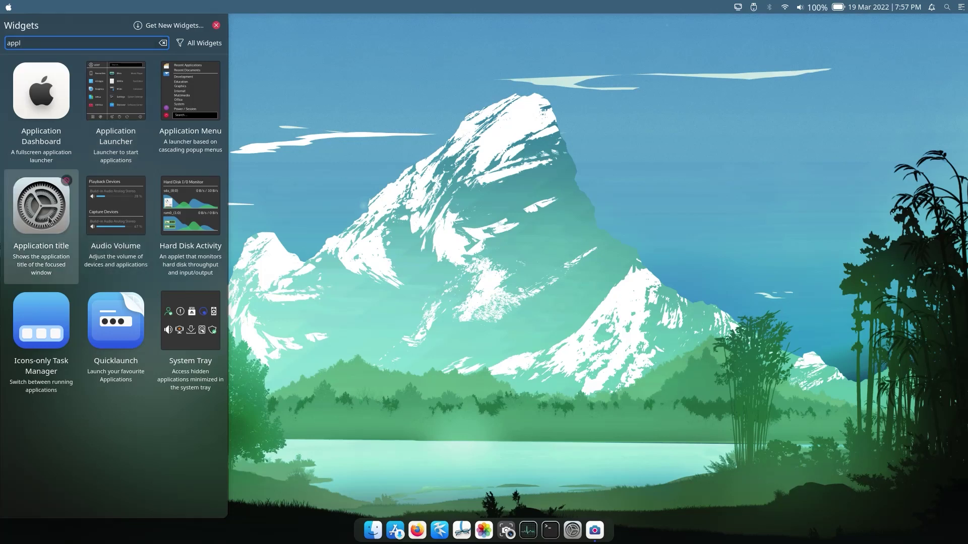
{"action": "left_click_drag", "start_coordinate": [49, 201], "coordinate": [27, 9]}
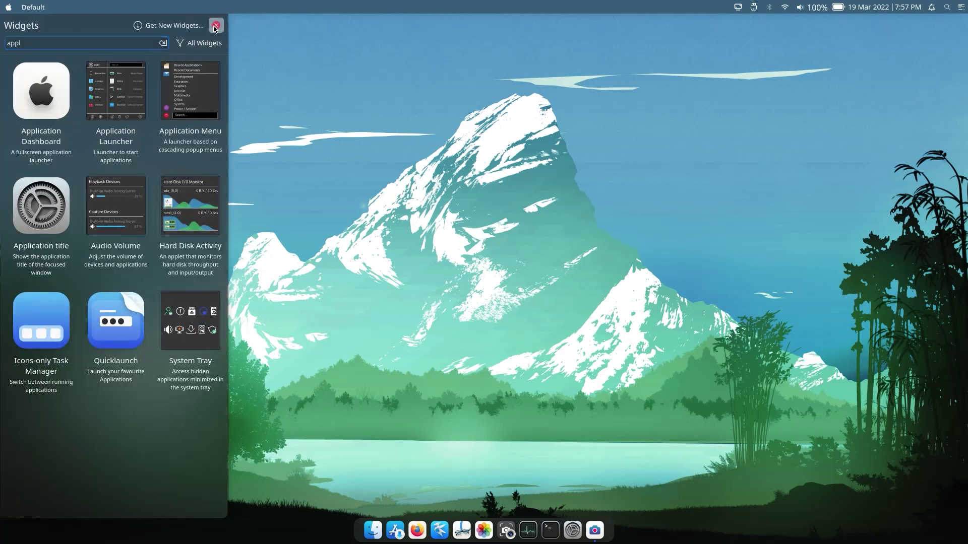
{"action": "left_click", "coordinate": [217, 25]}
Put the top panel in edit mode and move the Global Menu to just after the application title
{"action": "right_click", "coordinate": [373, 3]}
{"action": "left_click", "coordinate": [398, 41]}
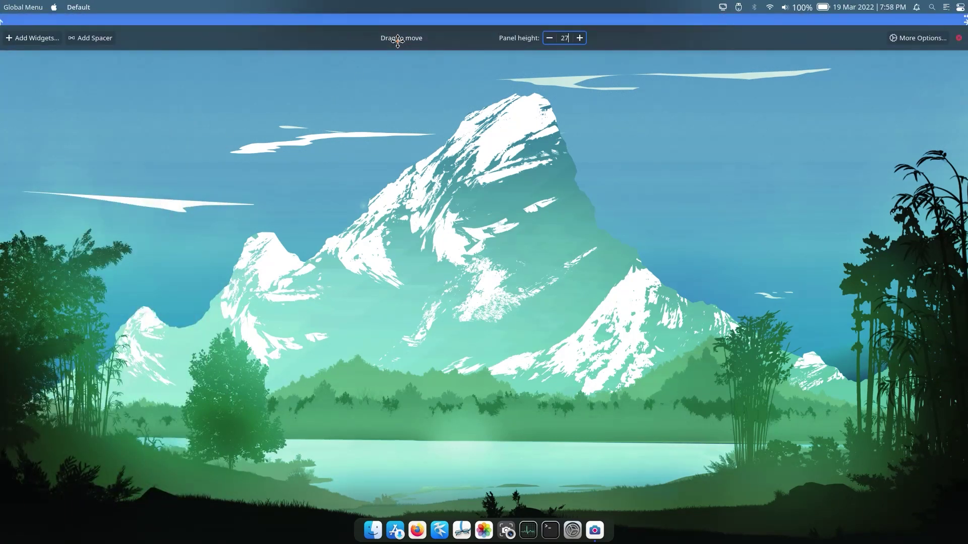
{"action": "mouse_move", "coordinate": [30, 4]}
{"action": "left_click_drag", "start_coordinate": [31, 5], "coordinate": [80, 5]}
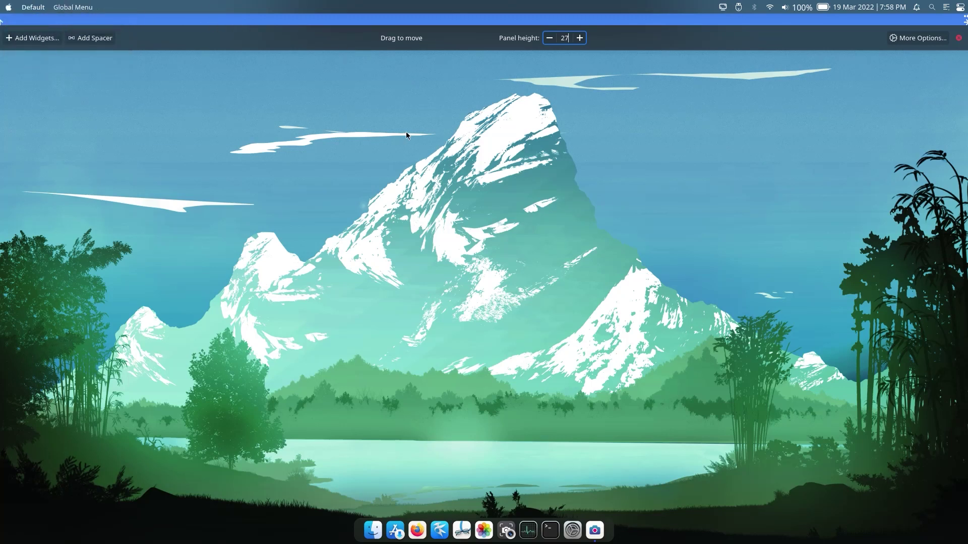
Add a spacer to the panel, place it between the Global Menu and the status widgets, and leave edit mode
{"action": "left_click", "coordinate": [90, 38]}
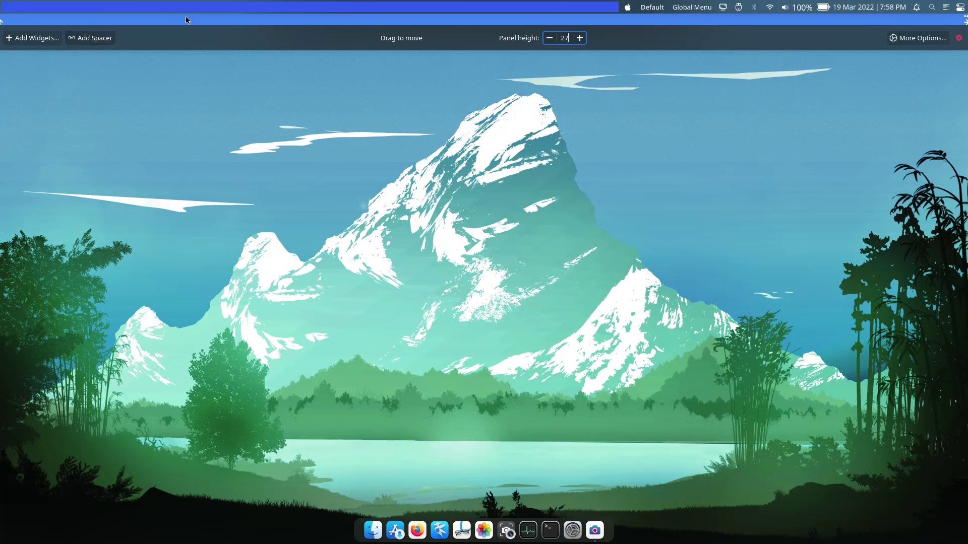
{"action": "mouse_move", "coordinate": [186, 17]}
{"action": "left_click_drag", "start_coordinate": [186, 16], "coordinate": [534, 8]}
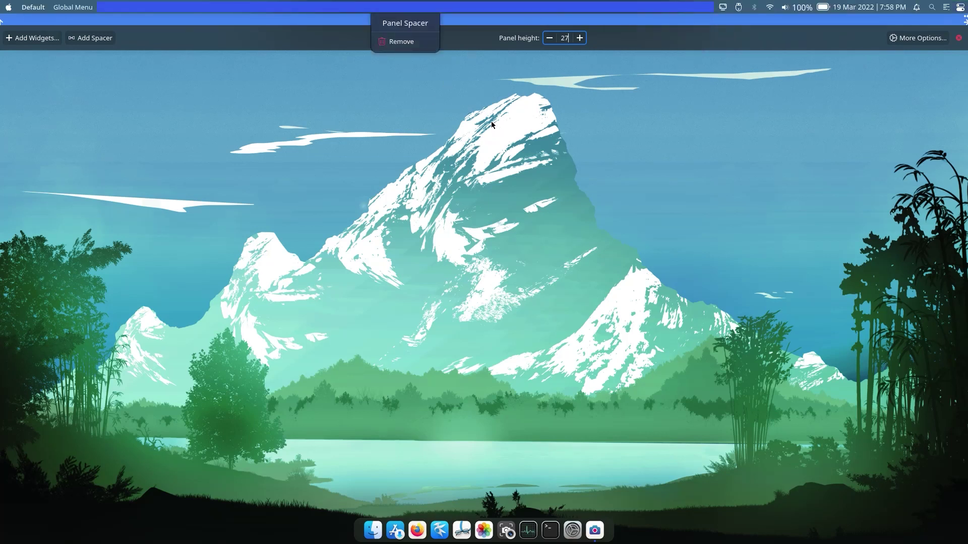
{"action": "left_click", "coordinate": [485, 142]}
{"action": "left_click", "coordinate": [679, 22]}
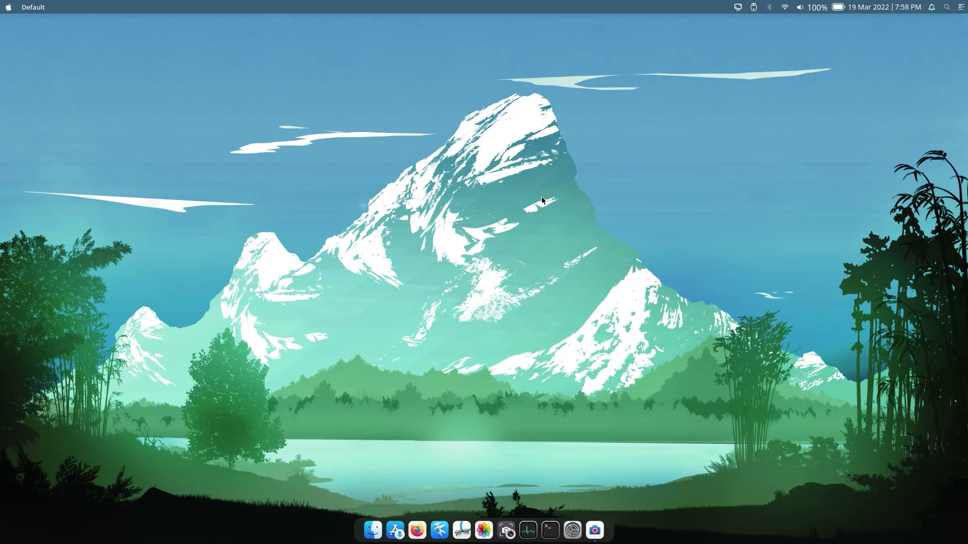
Open the settings of the Latte SideBar Button on the top panel and browse for its icon in Downloads/mcOS-BS-Extra-Icons
{"action": "right_click", "coordinate": [961, 7]}
{"action": "left_click", "coordinate": [894, 25]}
{"action": "left_click", "coordinate": [498, 192]}
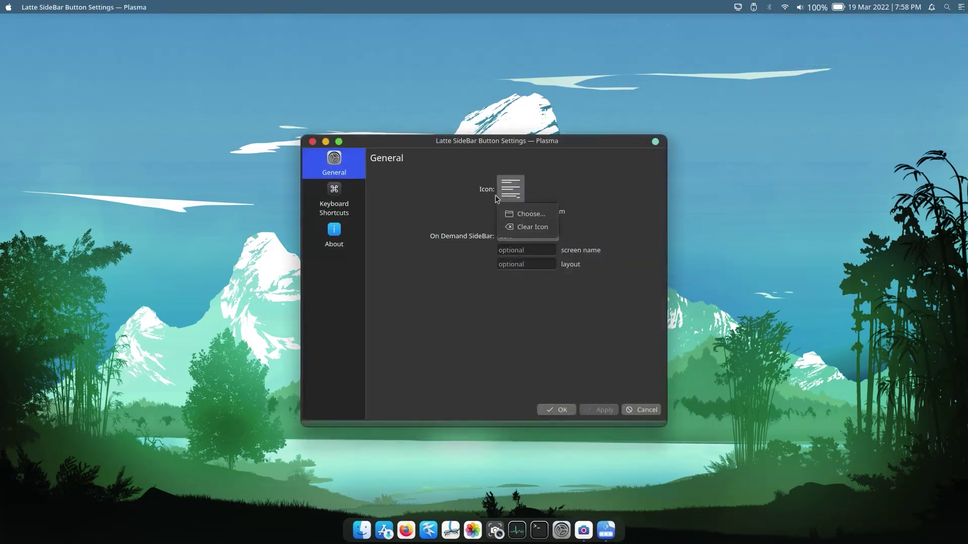
{"action": "left_click", "coordinate": [513, 212]}
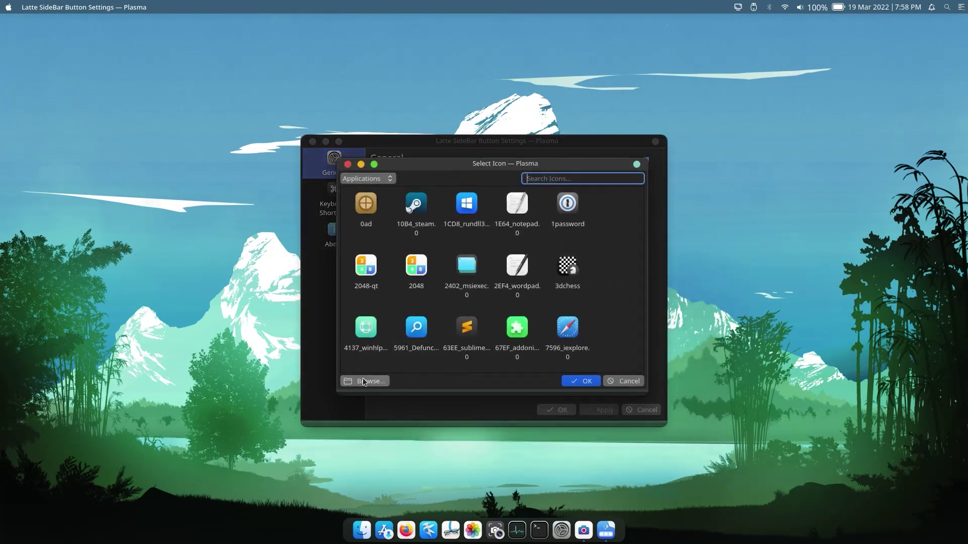
{"action": "left_click", "coordinate": [369, 381]}
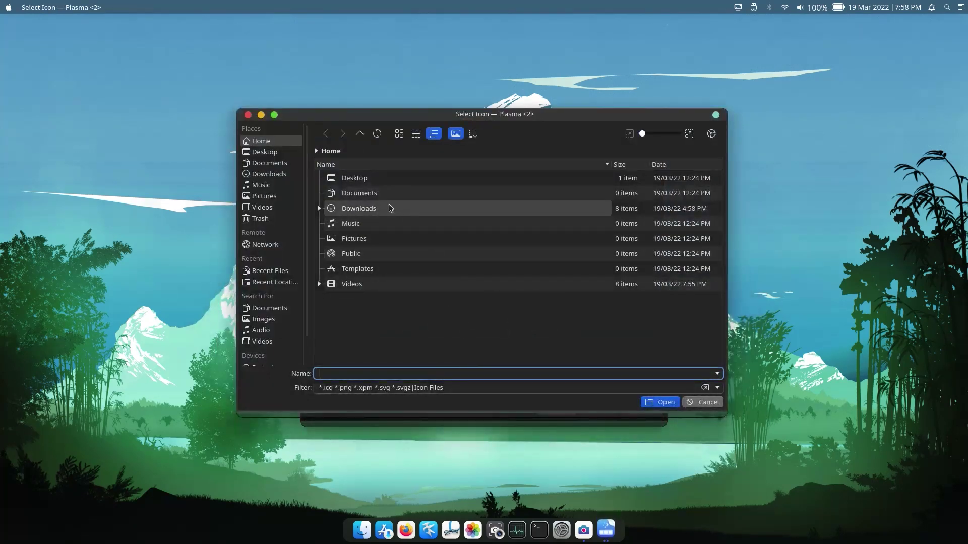
{"action": "double_click", "coordinate": [370, 209]}
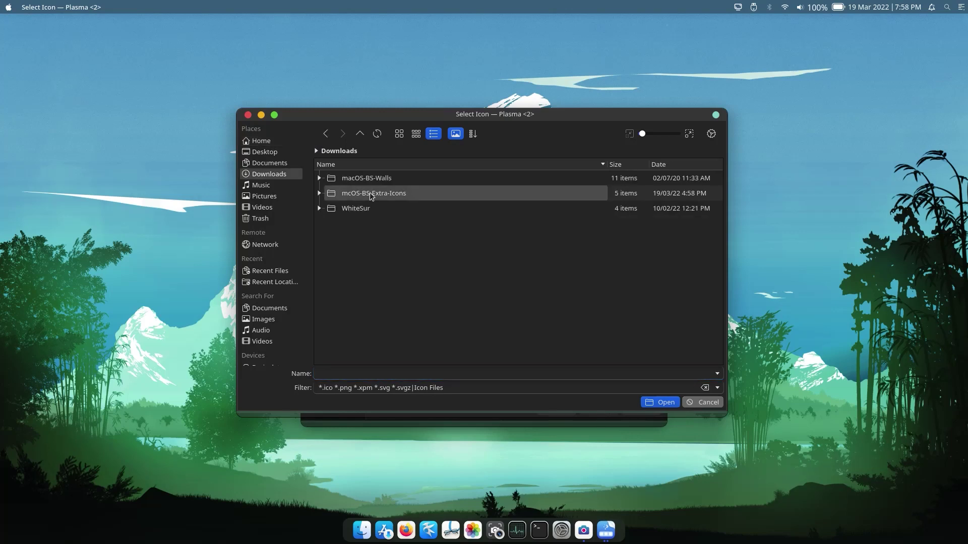
{"action": "double_click", "coordinate": [327, 194]}
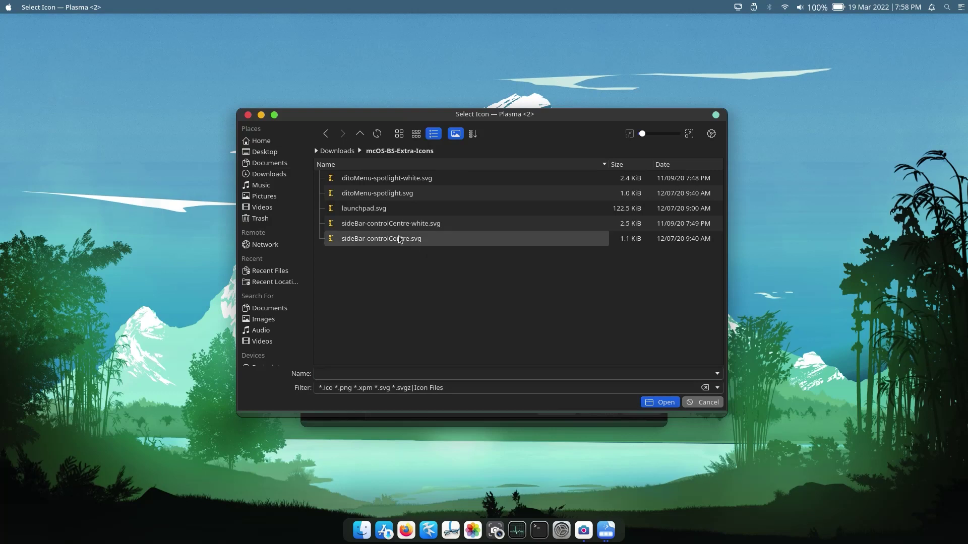
Enlarge the file previews, set sideBar-controlCentre-white.svg as the sidebar button's icon, and apply the settings
{"action": "left_click", "coordinate": [660, 134]}
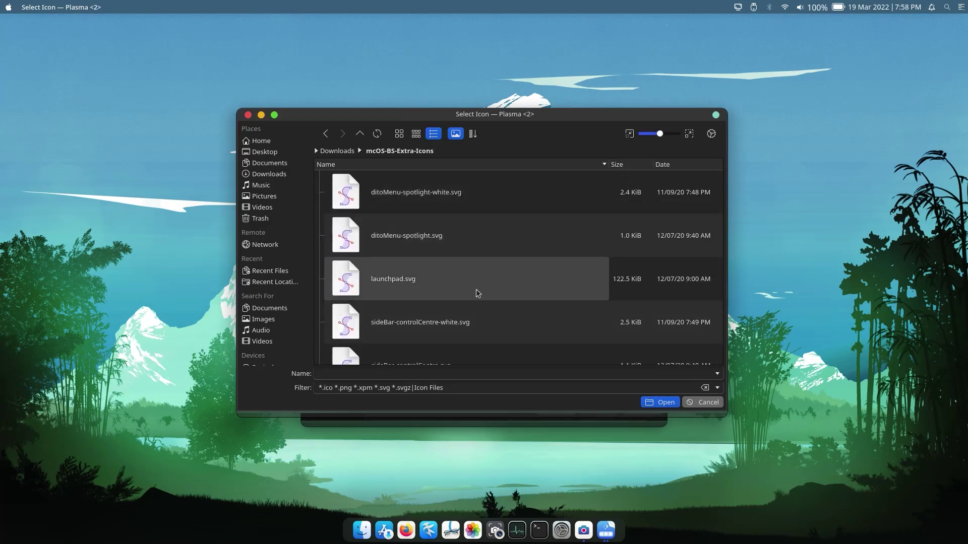
{"action": "scroll", "coordinate": [477, 293], "scroll_direction": "down", "scroll_amount": 1}
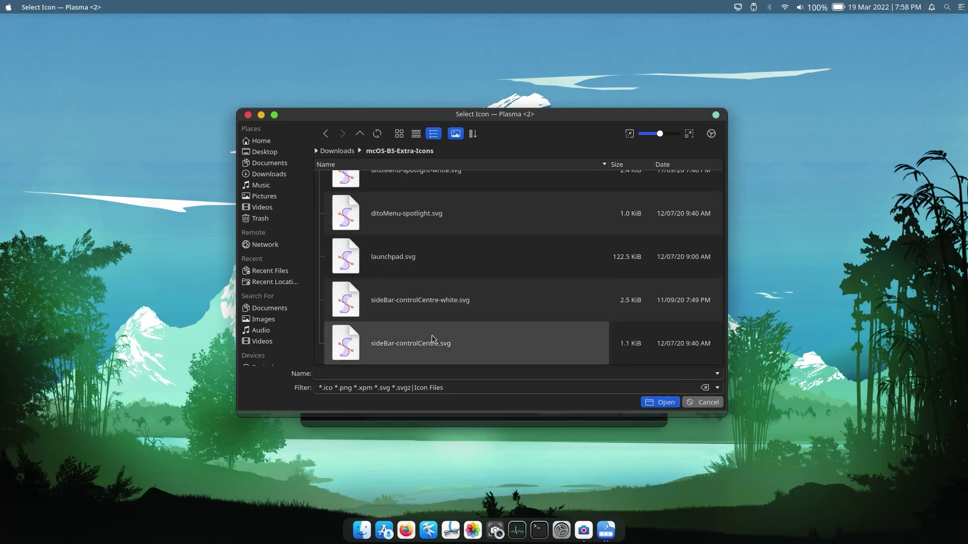
{"action": "left_click", "coordinate": [451, 309]}
{"action": "left_click", "coordinate": [663, 403]}
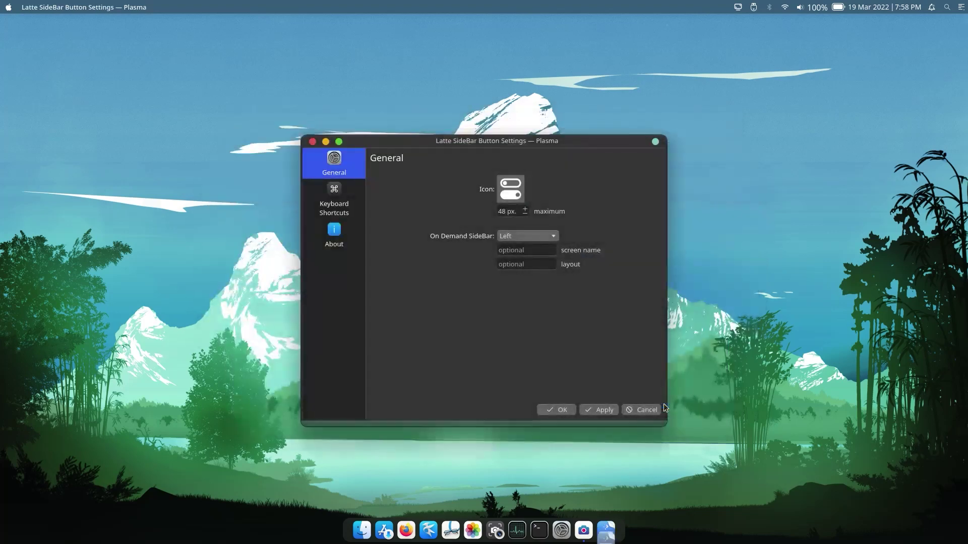
{"action": "left_click", "coordinate": [599, 408]}
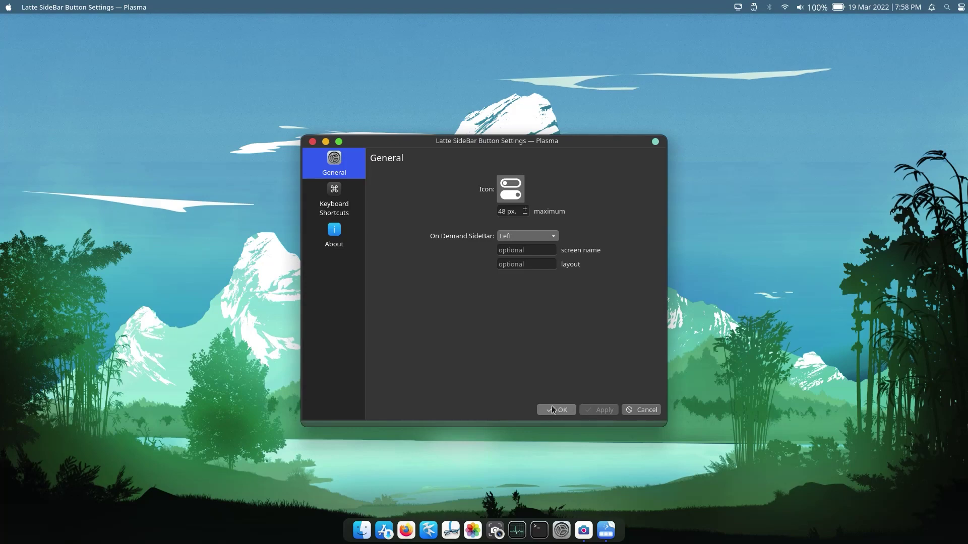
{"action": "left_click", "coordinate": [551, 409]}
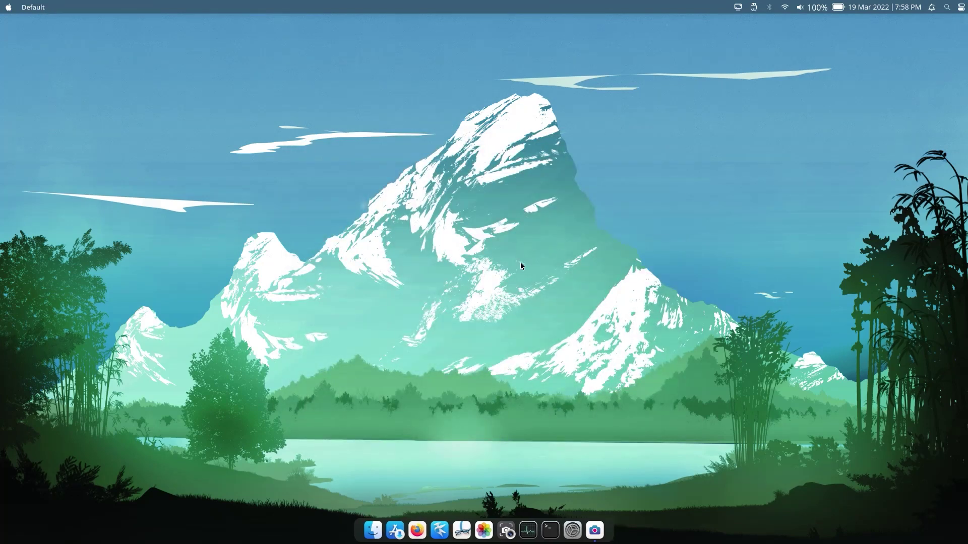
Search the dock's widgets for "osx" and add OSXLaunchpad at the start of the dock, before the file manager
{"action": "right_click", "coordinate": [462, 529]}
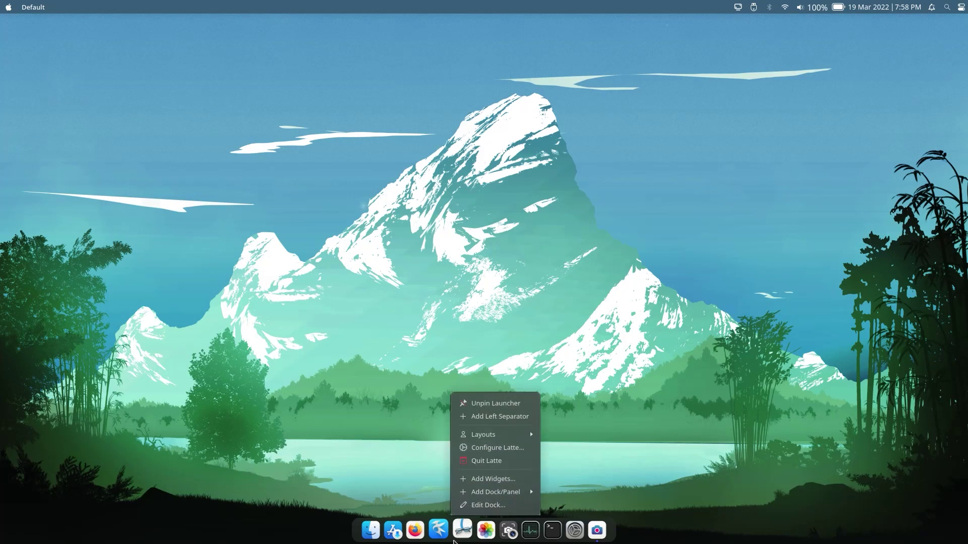
{"action": "left_click", "coordinate": [467, 480]}
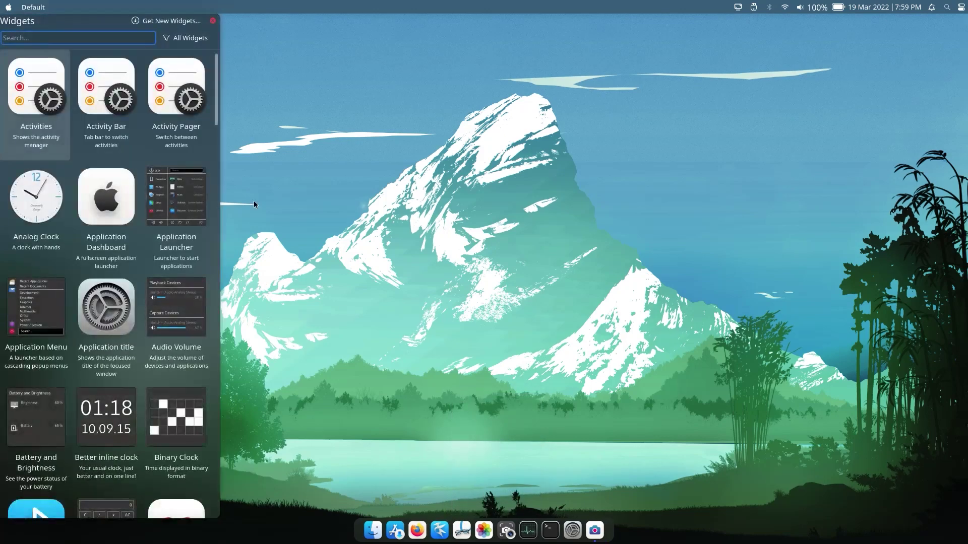
{"action": "type", "text": "osx"}
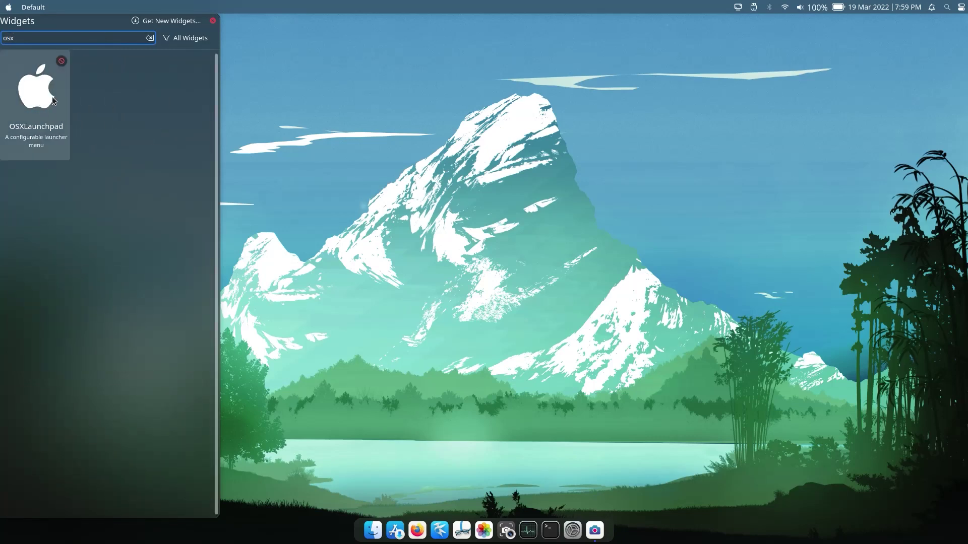
{"action": "left_click_drag", "start_coordinate": [49, 100], "coordinate": [361, 530]}
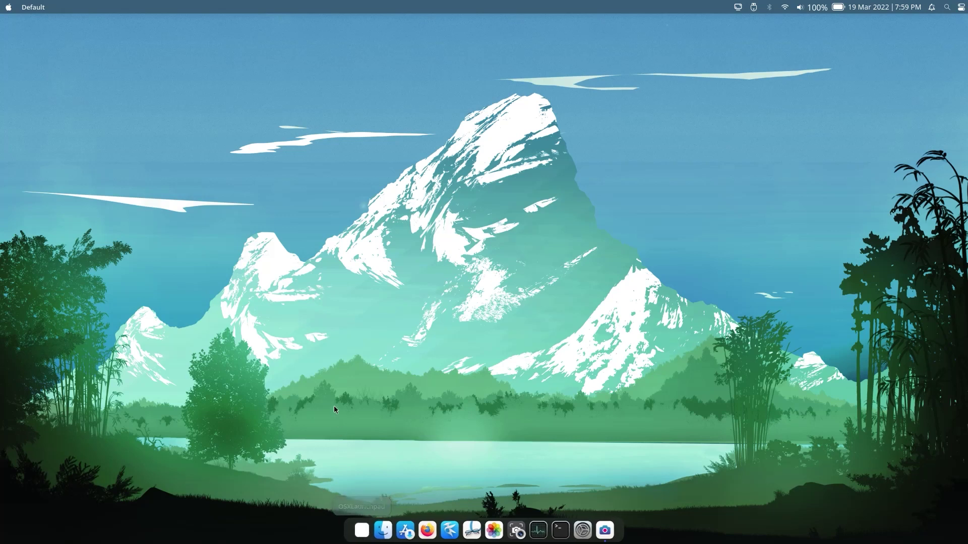
Close the widget list and set the OSXLaunchpad icon to launchpad.svg from Downloads/mcOS-BS-Extra-Icons
{"action": "right_click", "coordinate": [362, 532]}
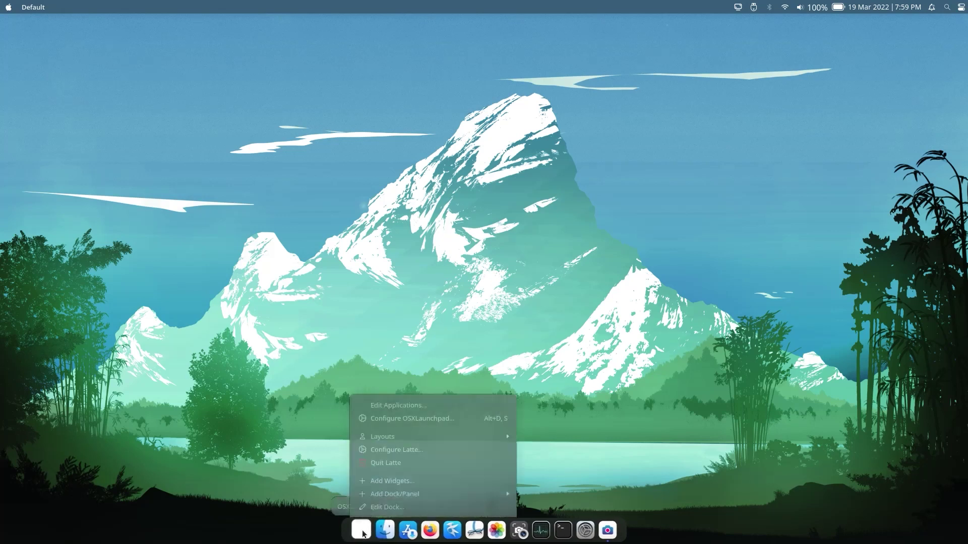
{"action": "left_click", "coordinate": [390, 418]}
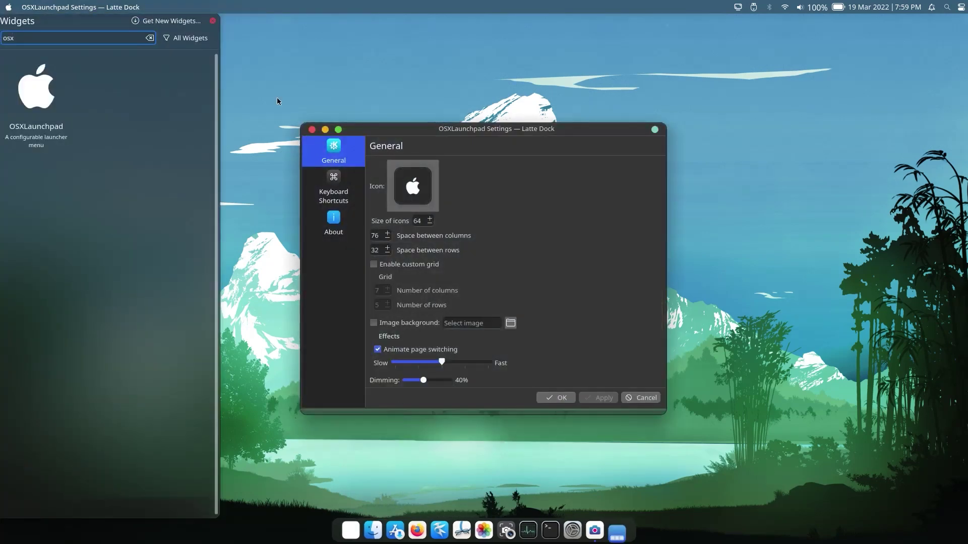
{"action": "left_click", "coordinate": [210, 22]}
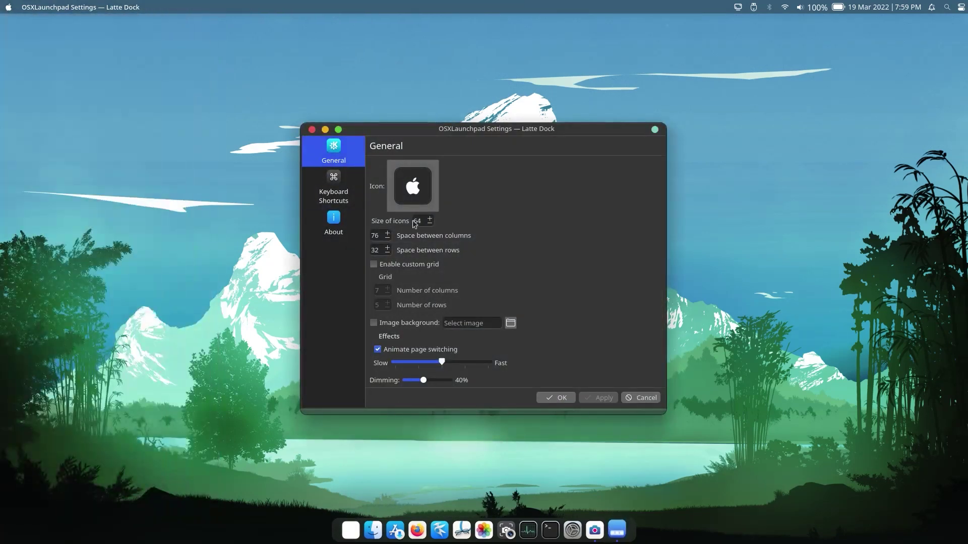
{"action": "left_click", "coordinate": [413, 190]}
{"action": "left_click", "coordinate": [420, 222]}
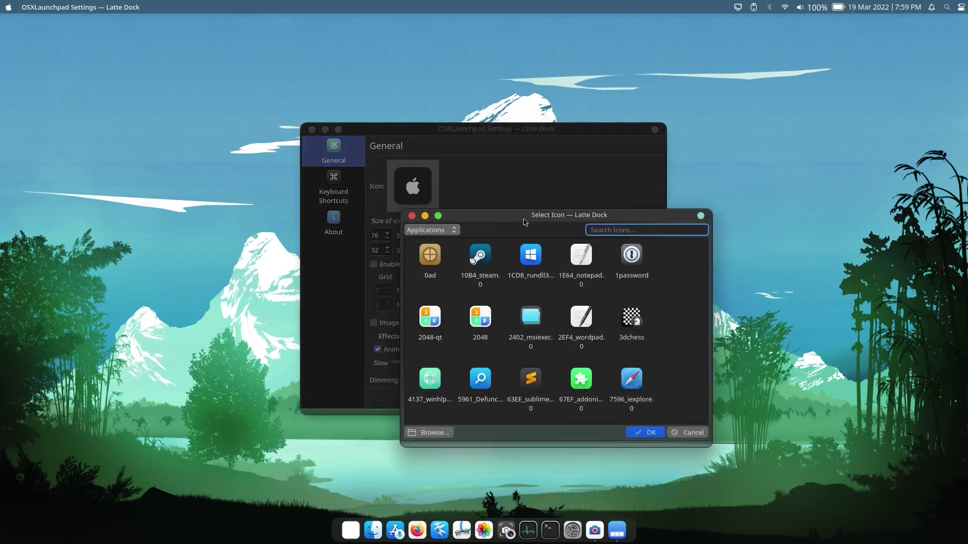
{"action": "left_click_drag", "start_coordinate": [504, 214], "coordinate": [381, 173]}
{"action": "left_click", "coordinate": [293, 396]}
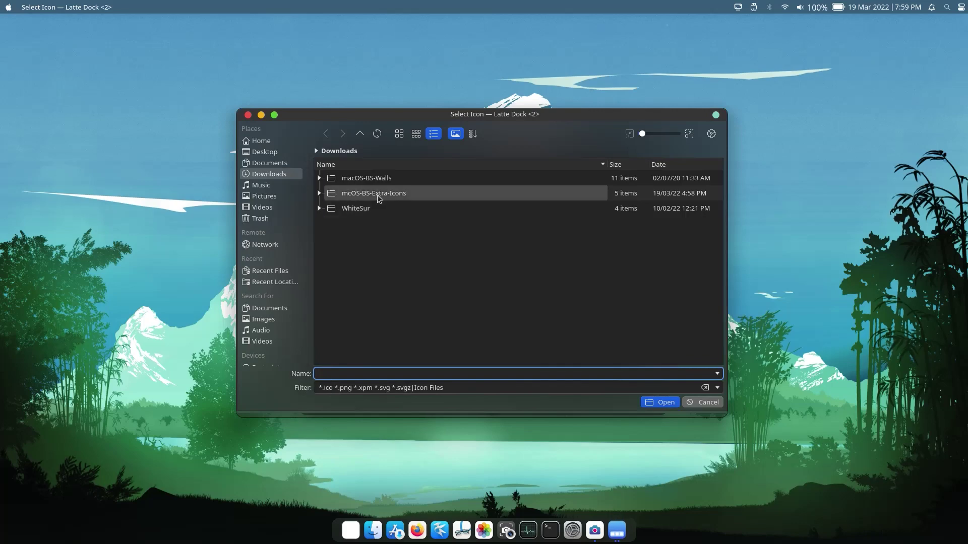
{"action": "double_click", "coordinate": [378, 193]}
{"action": "double_click", "coordinate": [371, 210]}
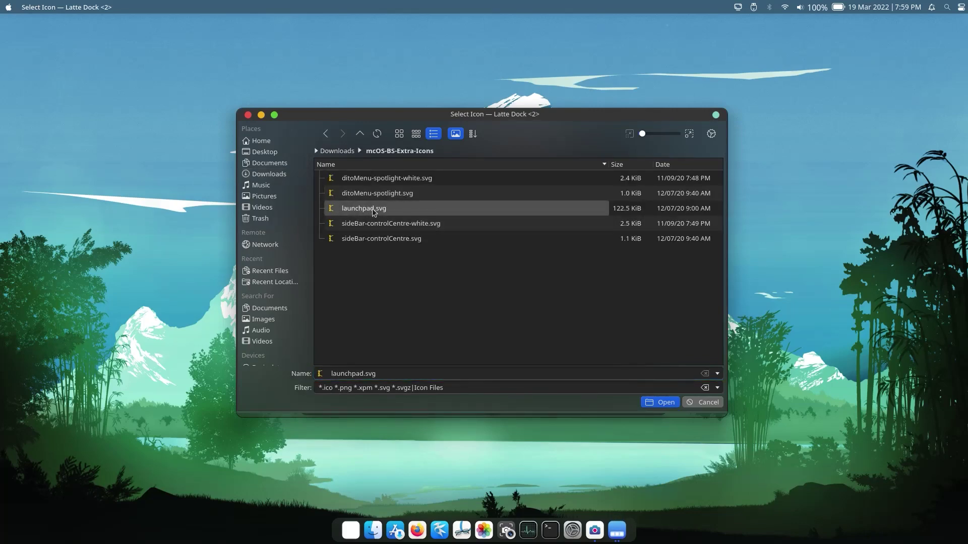
{"action": "left_click", "coordinate": [594, 398]}
{"action": "left_click", "coordinate": [559, 399]}
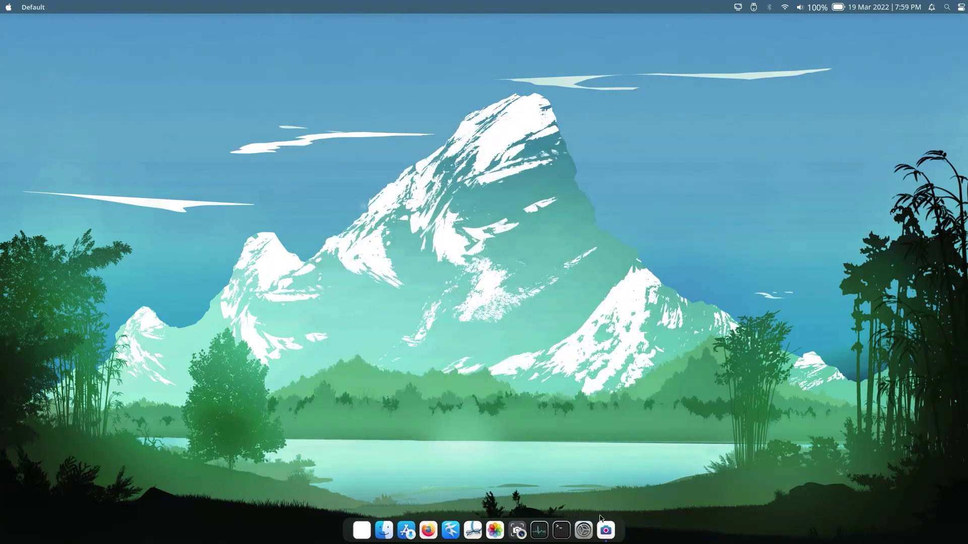
Set the dock's color palette to Plasma Theme Colors in its appearance settings and close dock editing
{"action": "right_click", "coordinate": [583, 529]}
{"action": "left_click", "coordinate": [600, 506]}
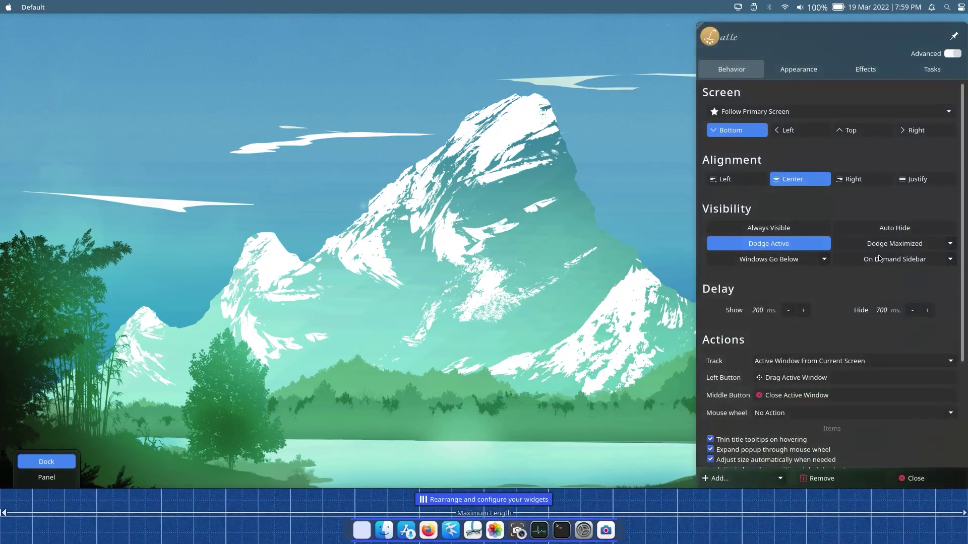
{"action": "left_click", "coordinate": [815, 66]}
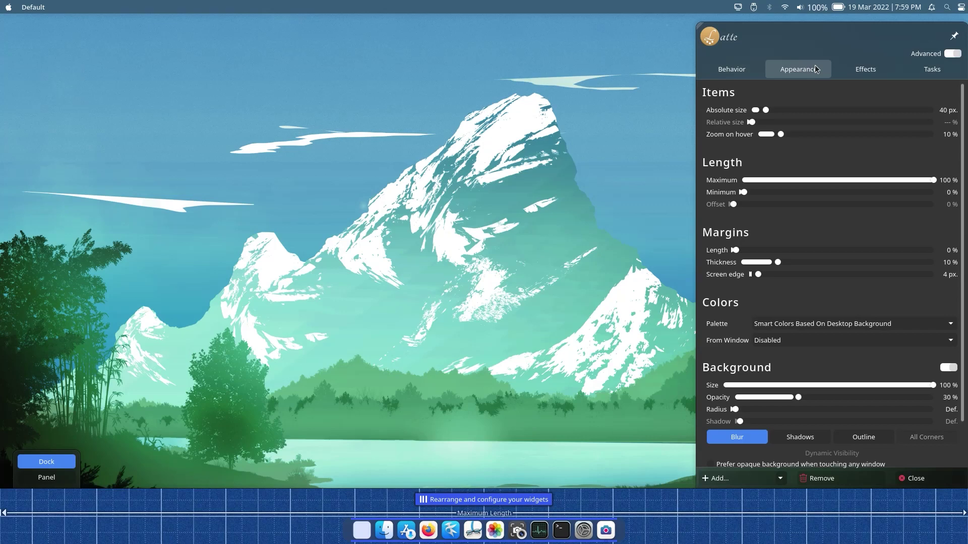
{"action": "left_click", "coordinate": [845, 326]}
{"action": "left_click", "coordinate": [823, 338]}
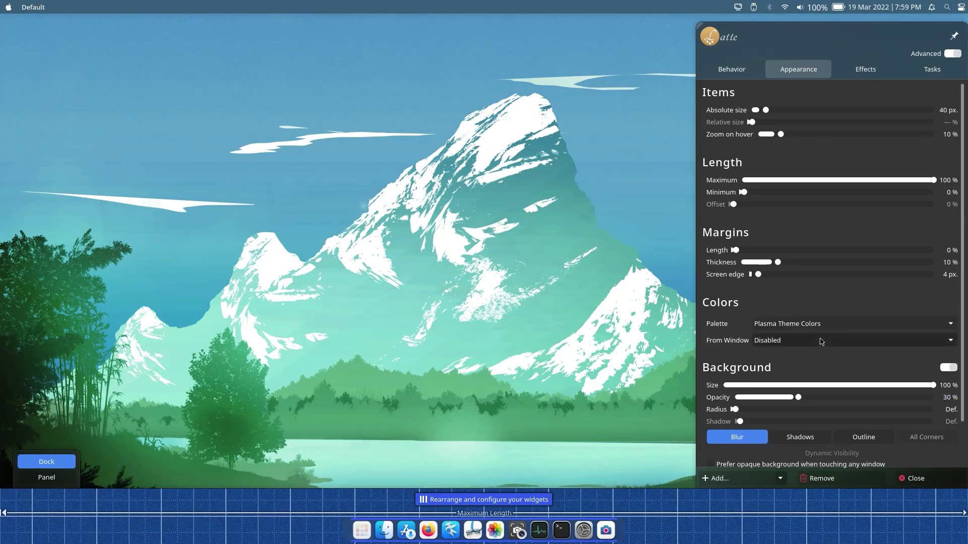
{"action": "left_click", "coordinate": [911, 479]}
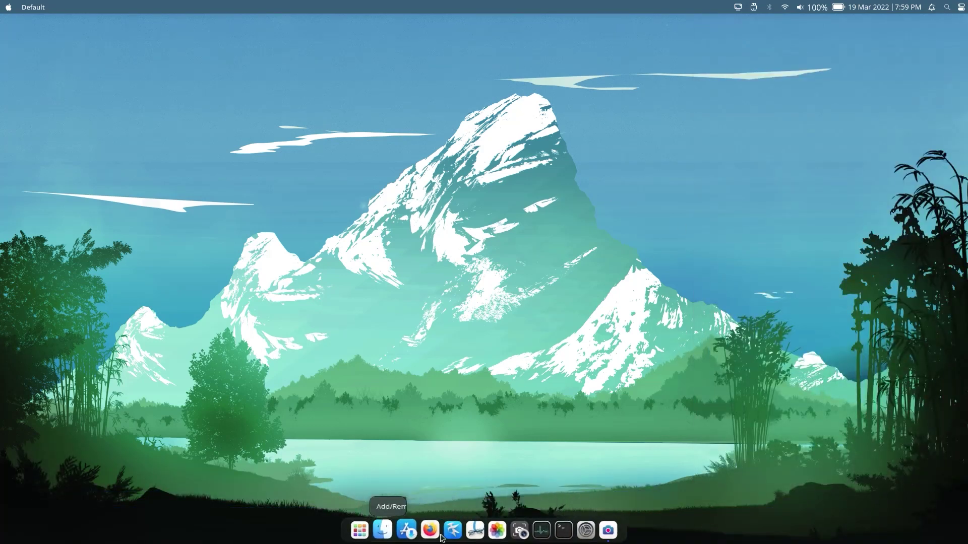
Open the desktop wallpaper settings and apply the WhiteSur wallpaper
{"action": "right_click", "coordinate": [466, 159]}
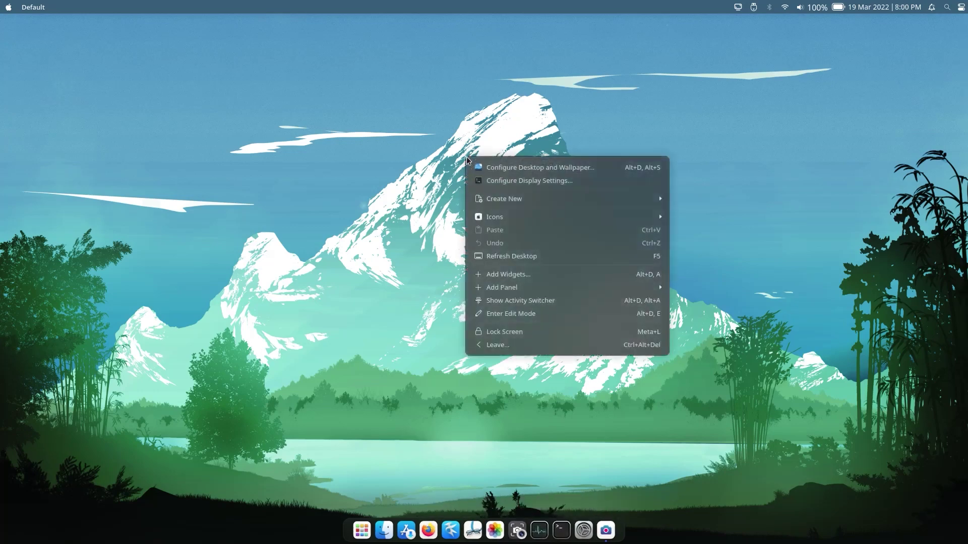
{"action": "left_click", "coordinate": [524, 168]}
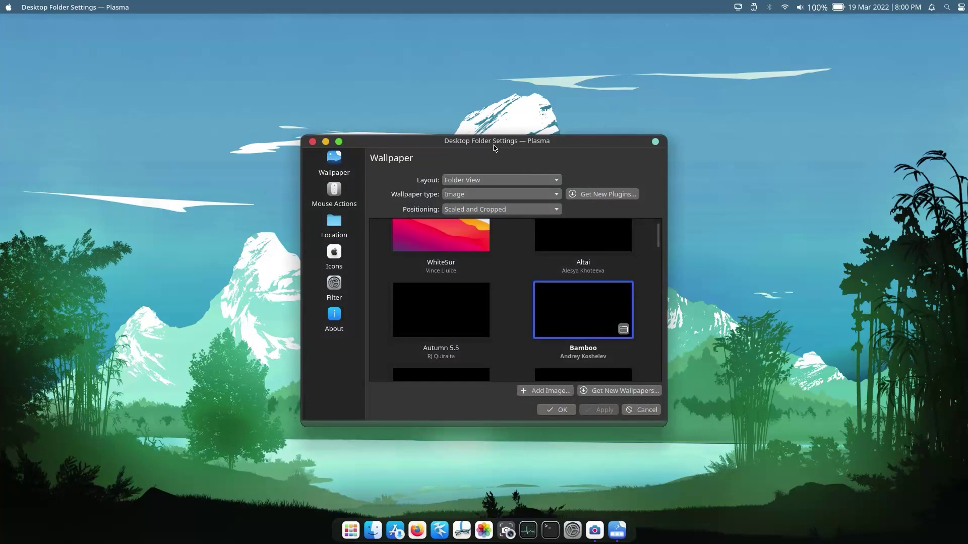
{"action": "left_click_drag", "start_coordinate": [494, 137], "coordinate": [498, 110]}
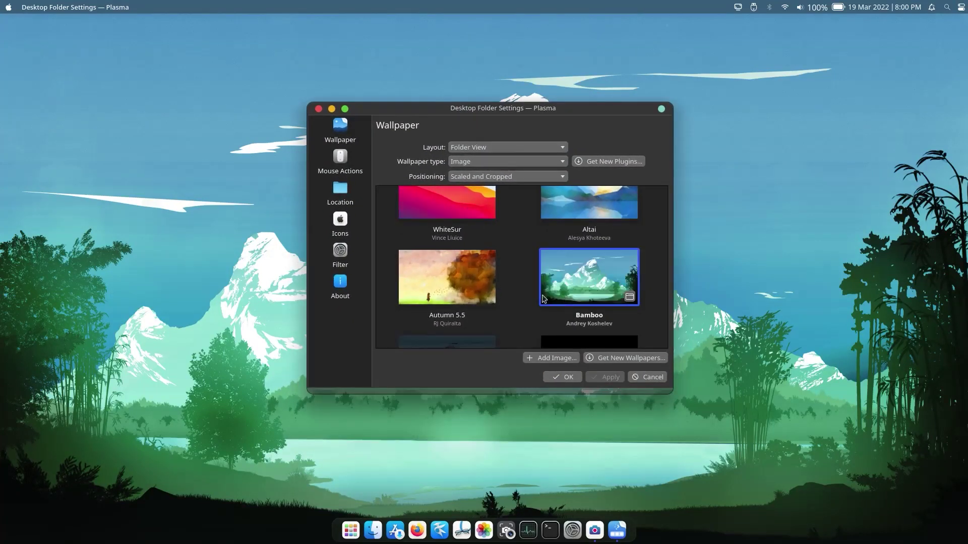
{"action": "scroll", "coordinate": [538, 299], "scroll_direction": "up", "scroll_amount": 1}
{"action": "left_click", "coordinate": [455, 215]}
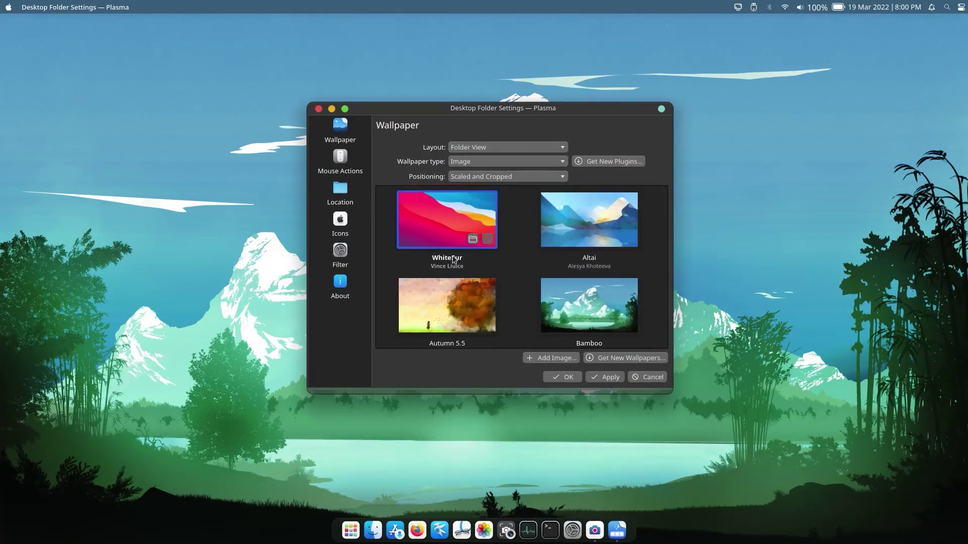
{"action": "left_click", "coordinate": [613, 379]}
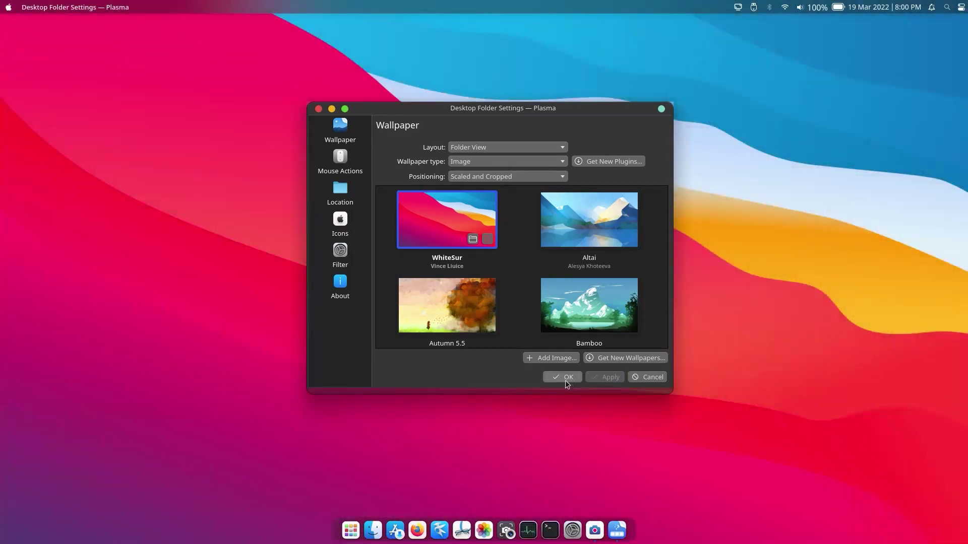
Add all images from Downloads/macOS-BS-Walls to the wallpaper list and look through the added wallpapers
{"action": "left_click", "coordinate": [545, 358]}
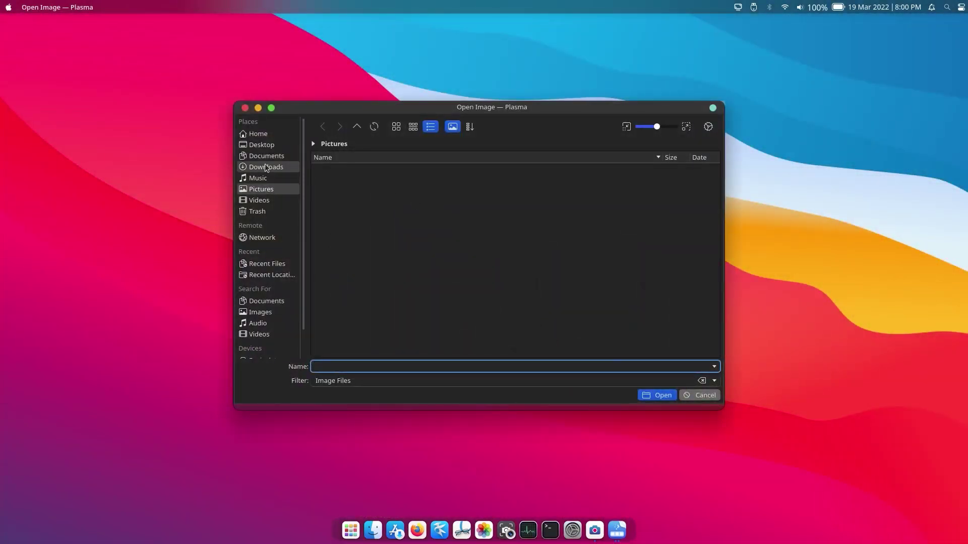
{"action": "left_click", "coordinate": [266, 157]}
{"action": "left_click", "coordinate": [266, 167]}
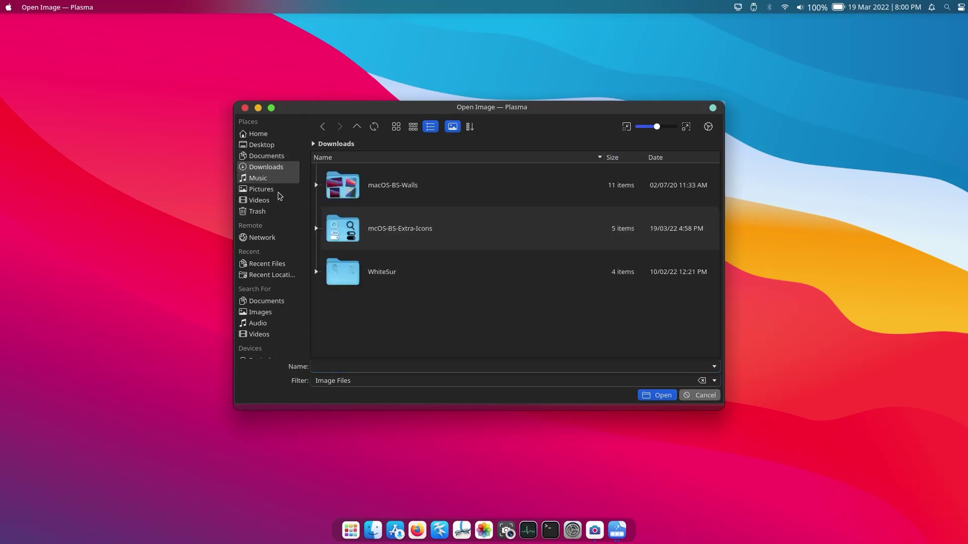
{"action": "left_click", "coordinate": [411, 208]}
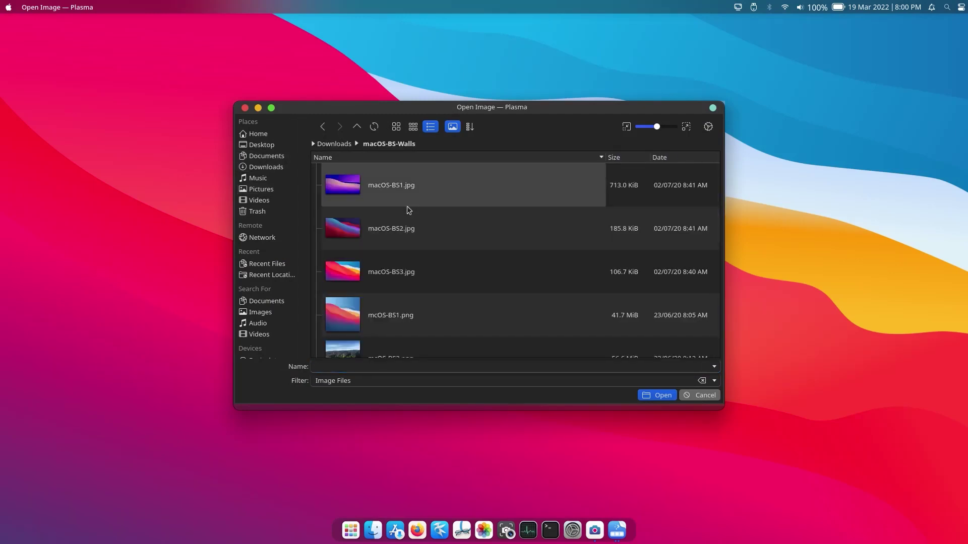
{"action": "key", "text": "ctrl+a"}
{"action": "left_click", "coordinate": [659, 396]}
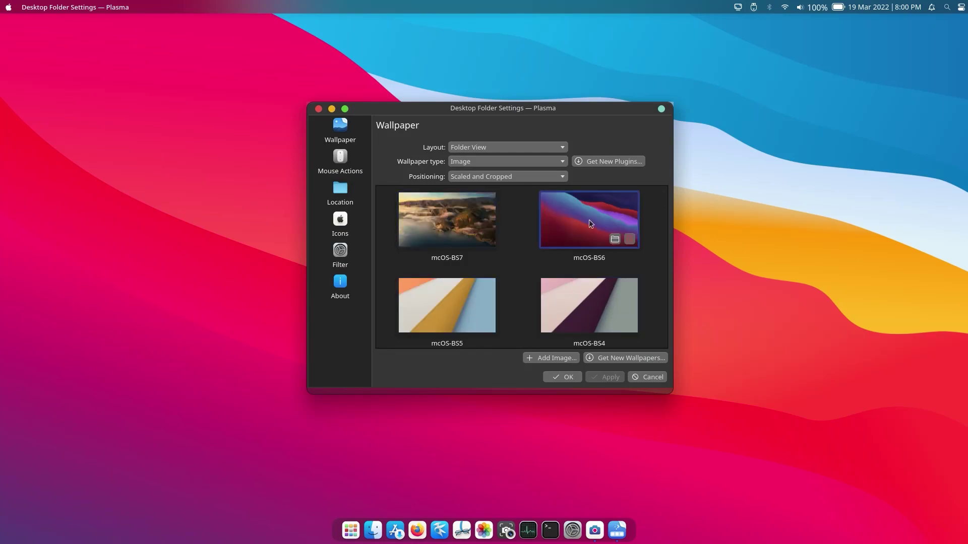
{"action": "scroll", "coordinate": [504, 273], "scroll_direction": "down", "scroll_amount": 1}
{"action": "scroll", "coordinate": [466, 275], "scroll_direction": "down", "scroll_amount": 3}
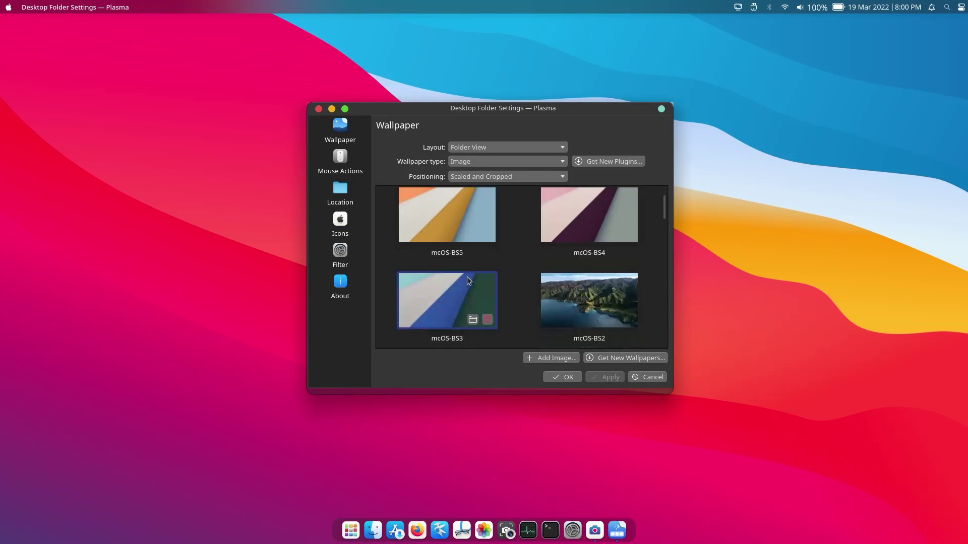
Apply the macOS-BS1 wallpaper from the added images and close the desktop settings
{"action": "scroll", "coordinate": [455, 300], "scroll_direction": "down", "scroll_amount": 3}
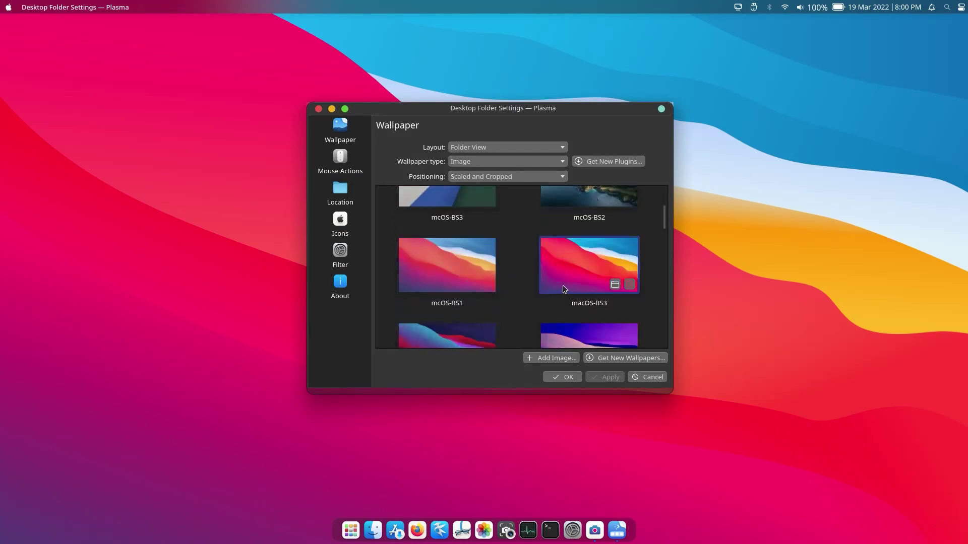
{"action": "scroll", "coordinate": [444, 301], "scroll_direction": "down", "scroll_amount": 5}
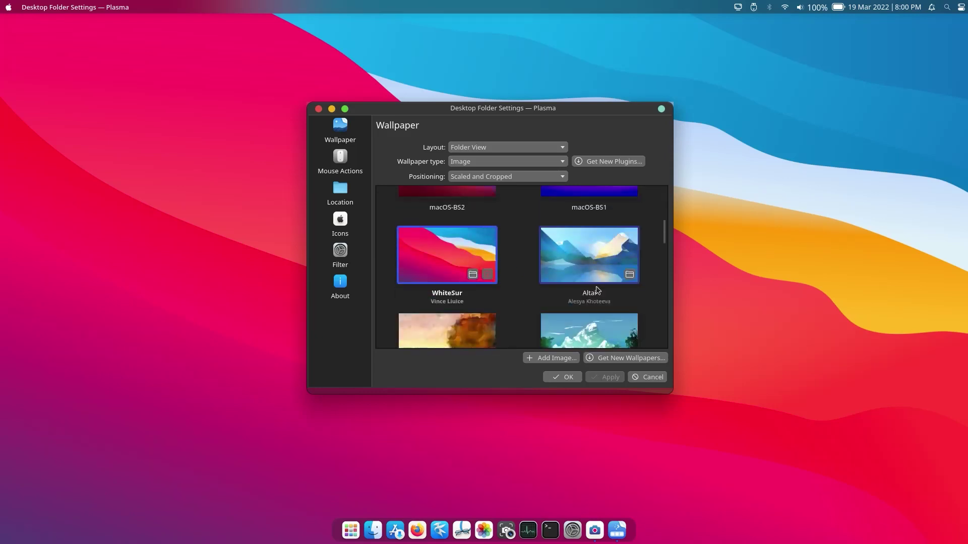
{"action": "scroll", "coordinate": [567, 276], "scroll_direction": "up", "scroll_amount": 3}
{"action": "left_click", "coordinate": [572, 251]}
{"action": "left_click", "coordinate": [615, 377]}
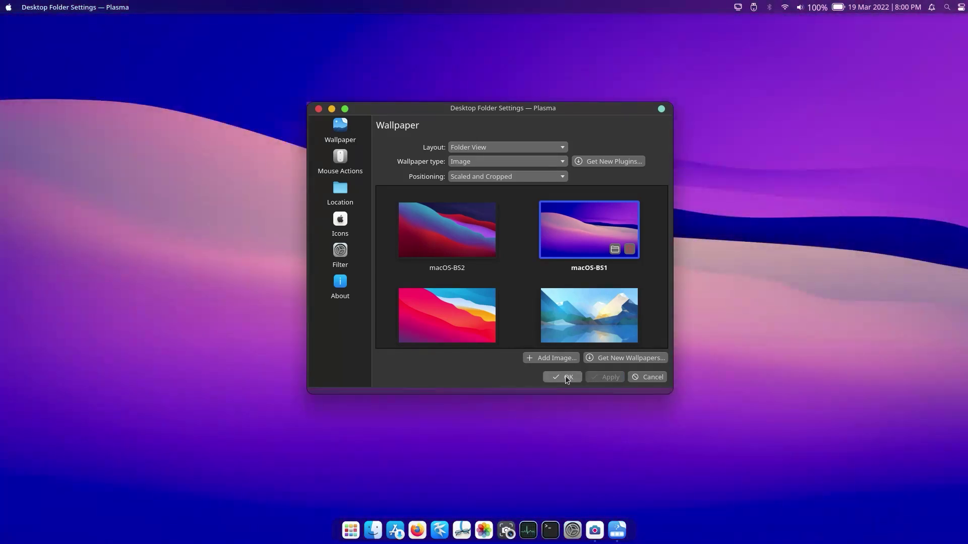
{"action": "left_click", "coordinate": [564, 376]}
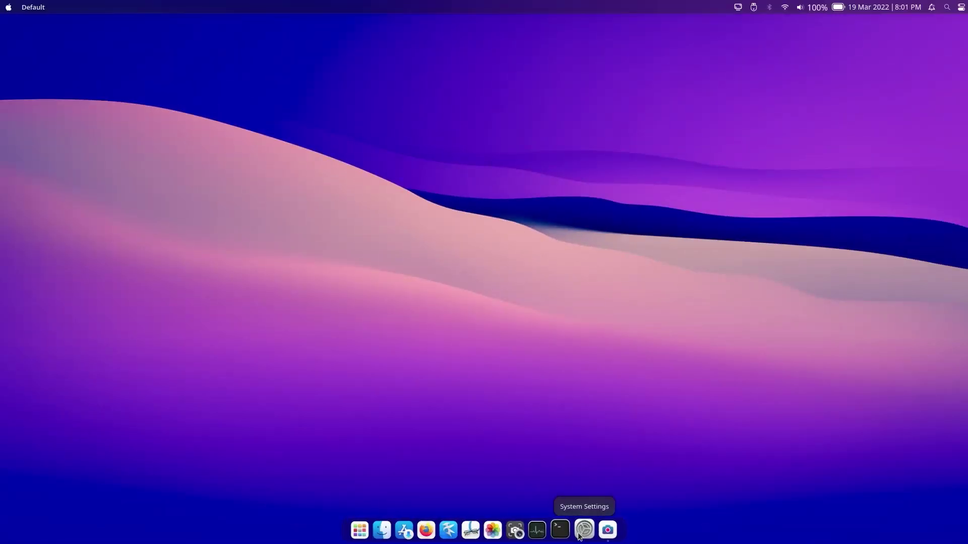
Switch to System Settings, open the GNOME/GTK application style configuration and check the available GTK themes
{"action": "left_click", "coordinate": [581, 532]}
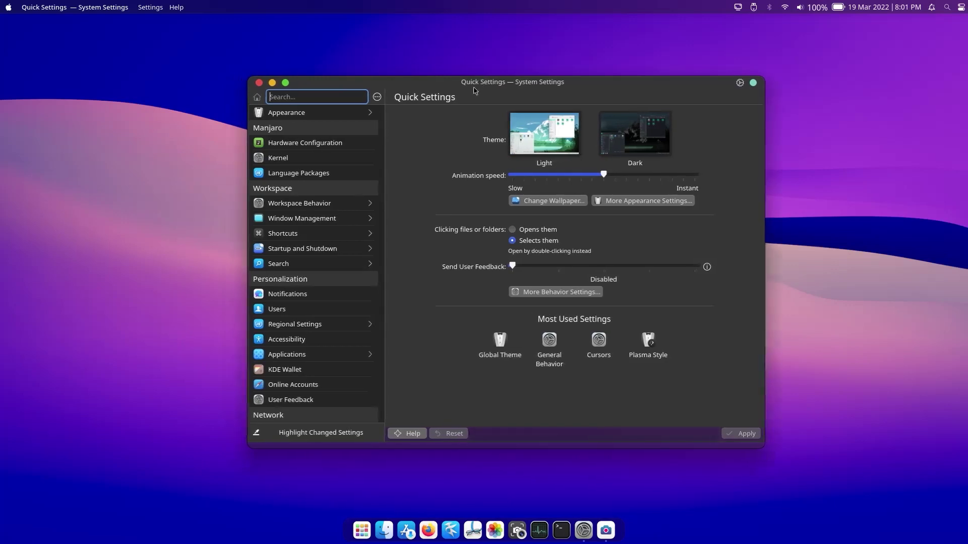
{"action": "left_click", "coordinate": [324, 120]}
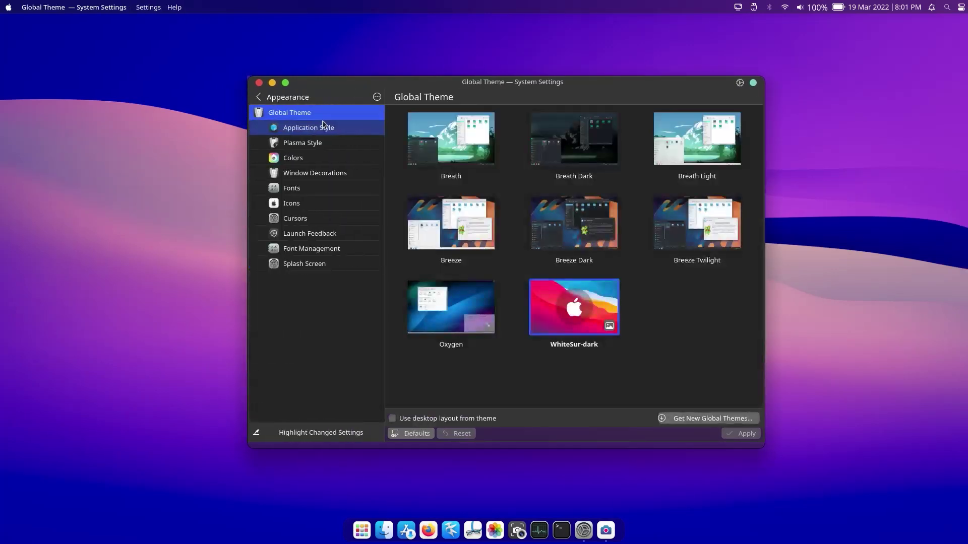
{"action": "left_click", "coordinate": [328, 132]}
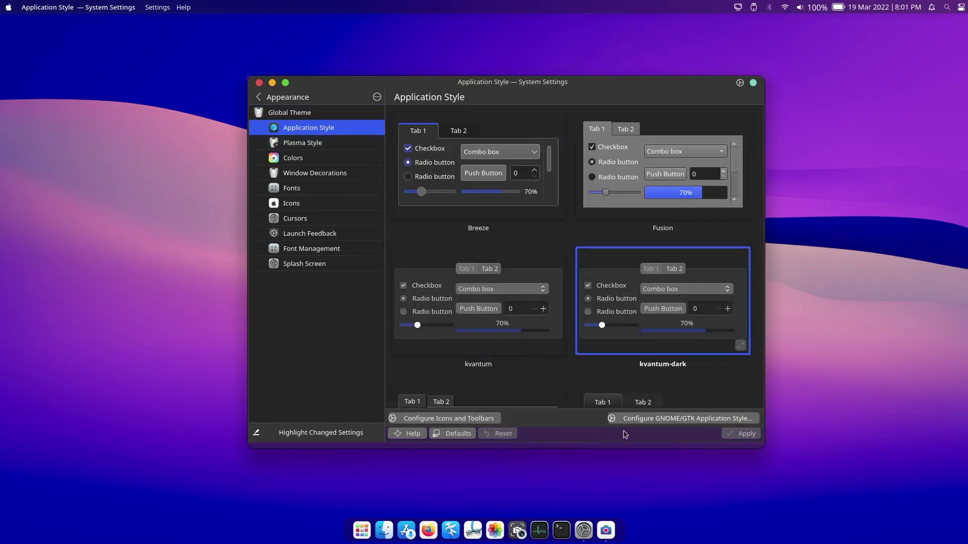
{"action": "left_click", "coordinate": [636, 421]}
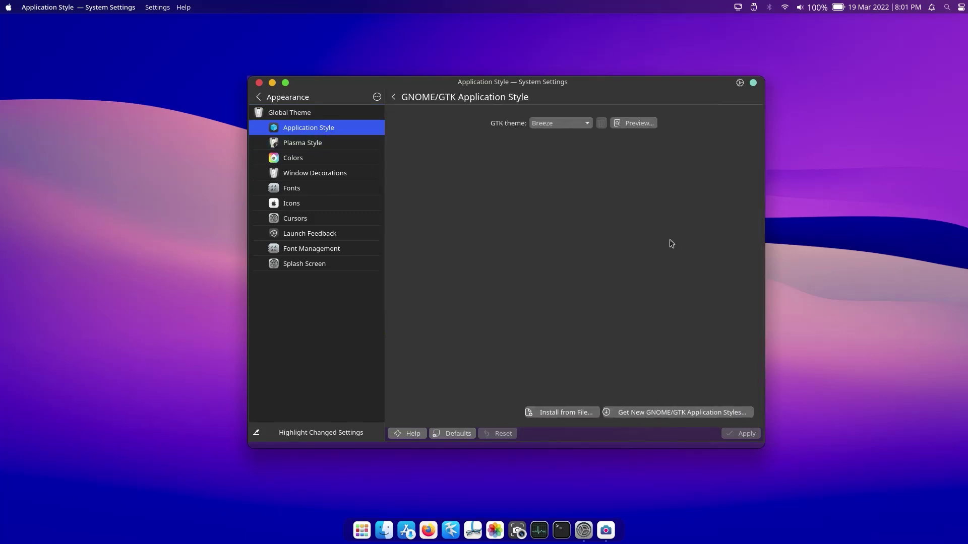
{"action": "left_click", "coordinate": [562, 124]}
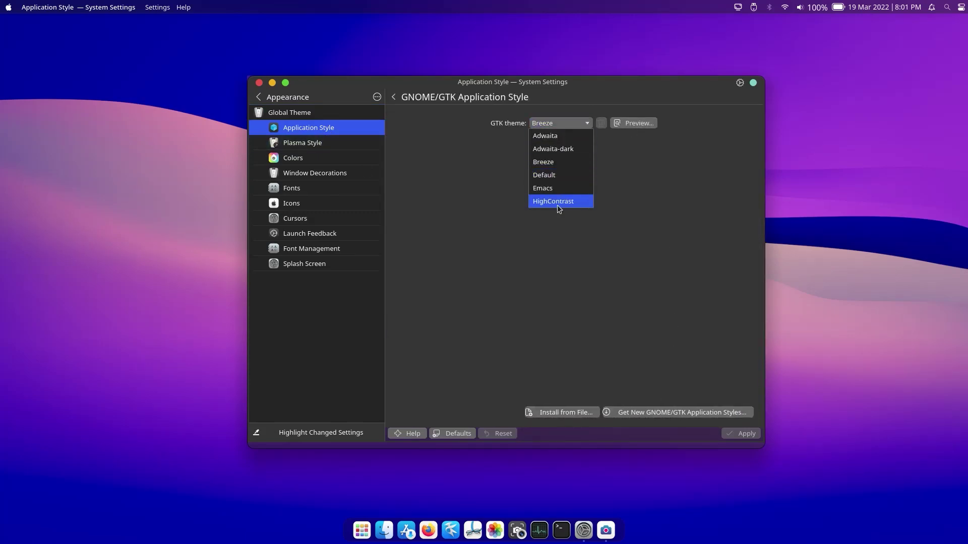
{"action": "left_click", "coordinate": [564, 264]}
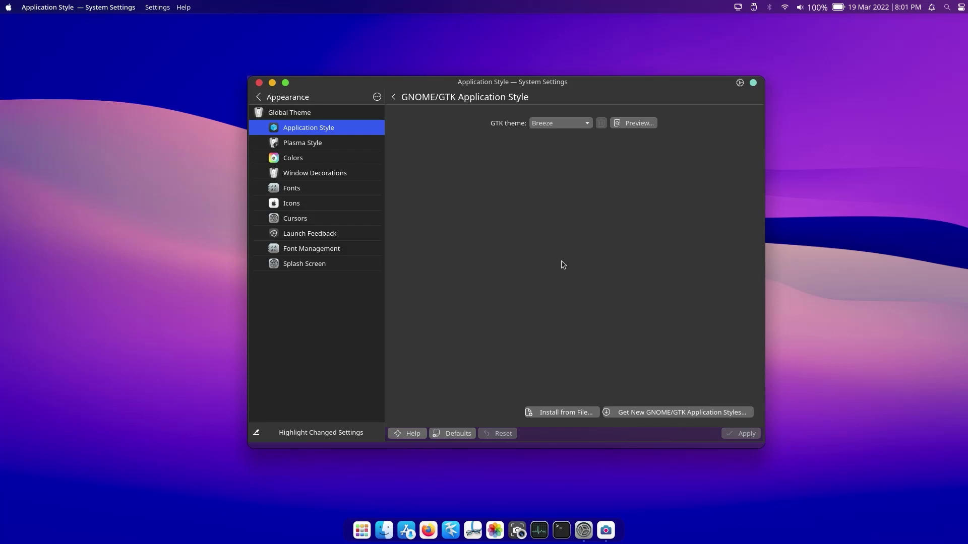
Open the online catalogue of new GNOME/GTK application styles and search it for "white sur"
{"action": "left_click", "coordinate": [718, 410]}
{"action": "left_click", "coordinate": [698, 141]}
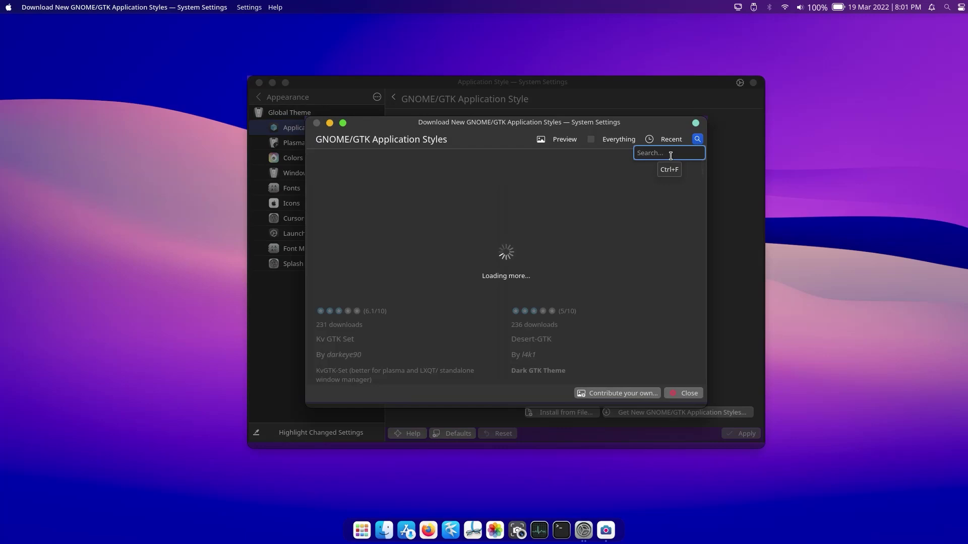
{"action": "type", "text": "white sur"}
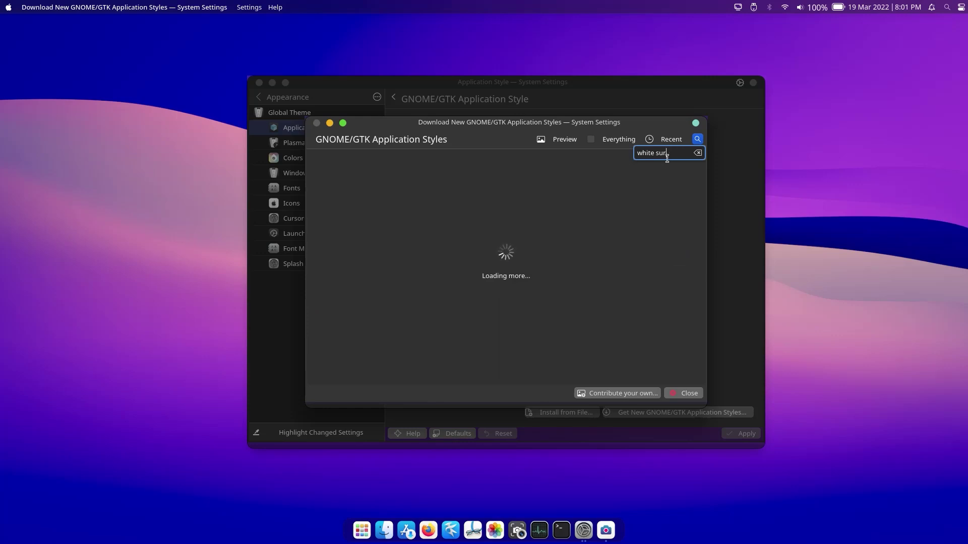
{"action": "mouse_move", "coordinate": [674, 206]}
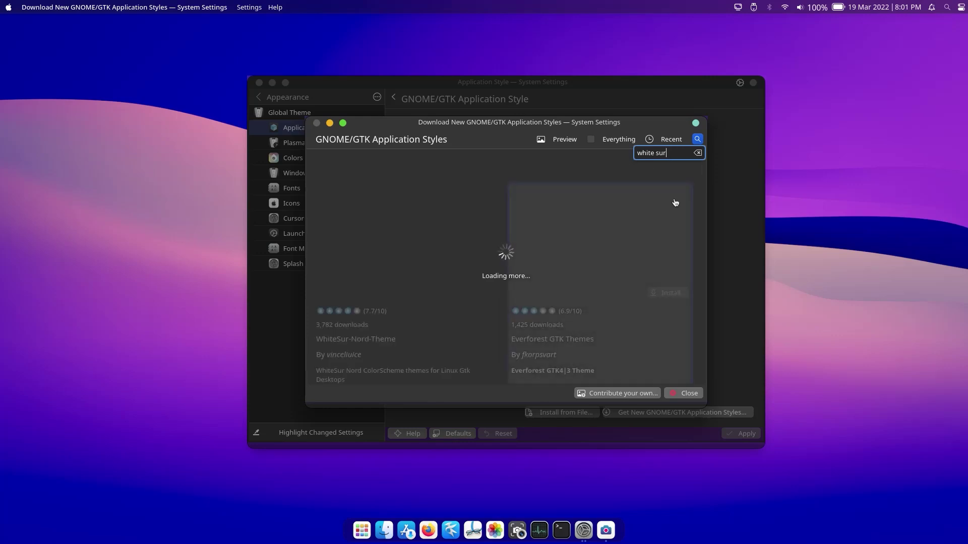
{"action": "mouse_move", "coordinate": [432, 300]}
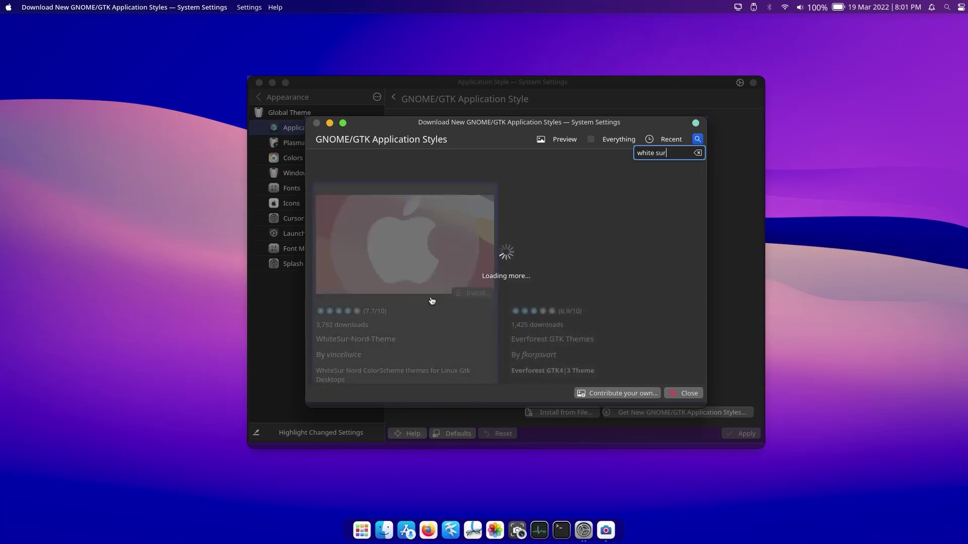
Install the WhiteSur-dark.tar.xz variant of WhiteSur Gtk Theme from the search results and close the catalogue
{"action": "scroll", "coordinate": [544, 298], "scroll_direction": "down", "scroll_amount": 4}
{"action": "scroll", "coordinate": [544, 298], "scroll_direction": "down", "scroll_amount": 5}
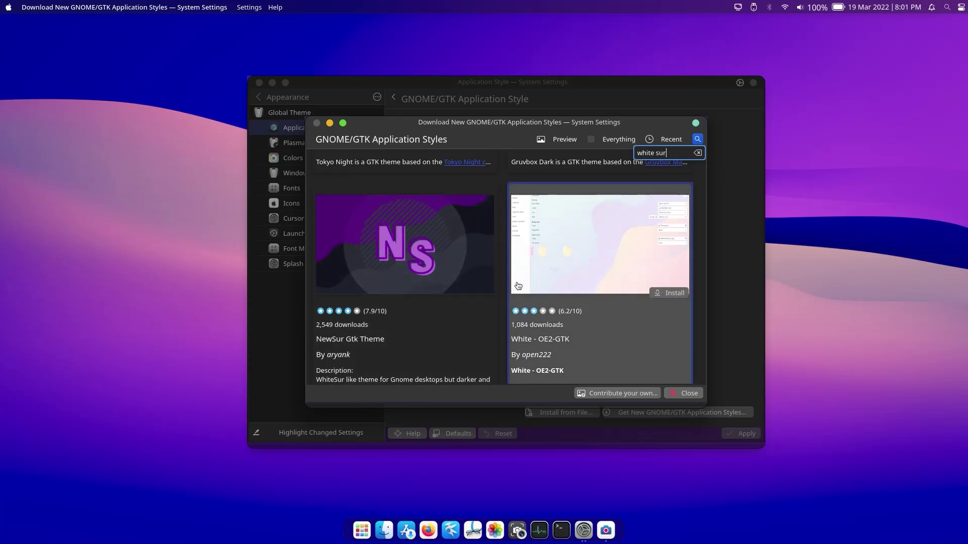
{"action": "scroll", "coordinate": [525, 282], "scroll_direction": "down", "scroll_amount": 5}
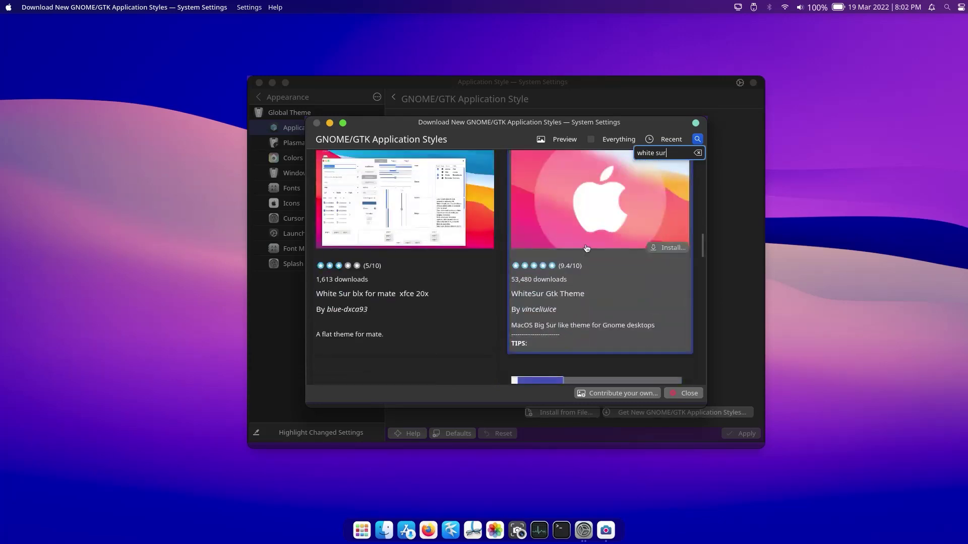
{"action": "left_click", "coordinate": [660, 247]}
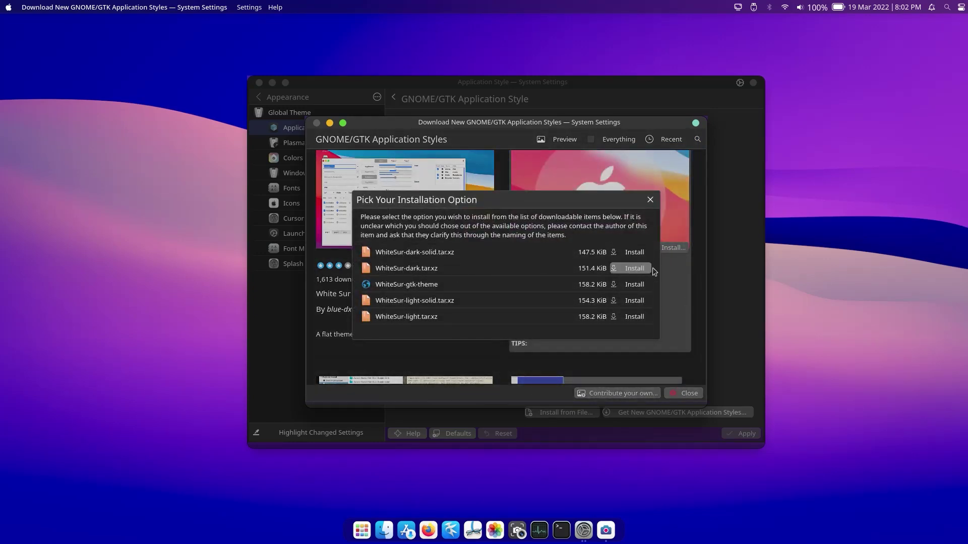
{"action": "left_click", "coordinate": [634, 268]}
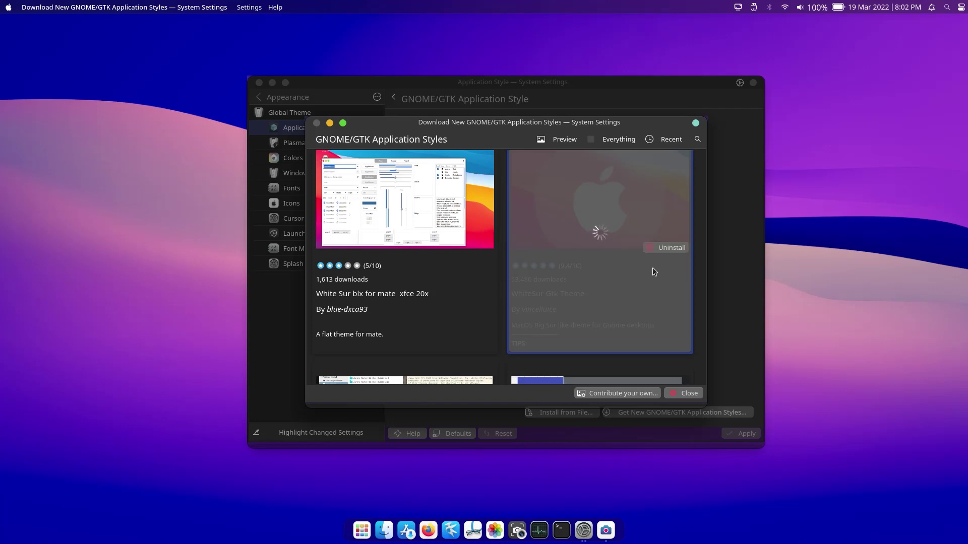
{"action": "left_click", "coordinate": [681, 392]}
Set the GTK theme to WhiteSur-dark, apply it and close System Settings
{"action": "left_click", "coordinate": [576, 123]}
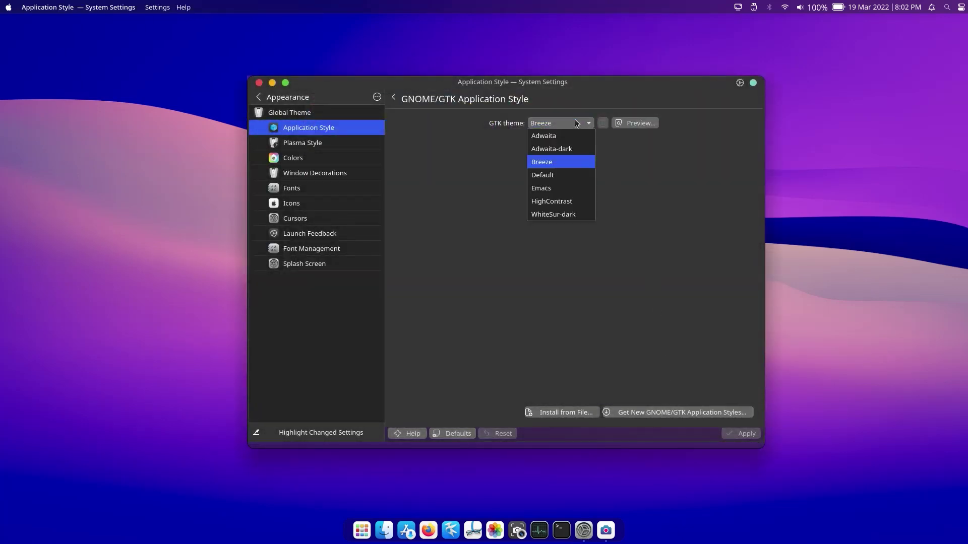
{"action": "left_click", "coordinate": [573, 214]}
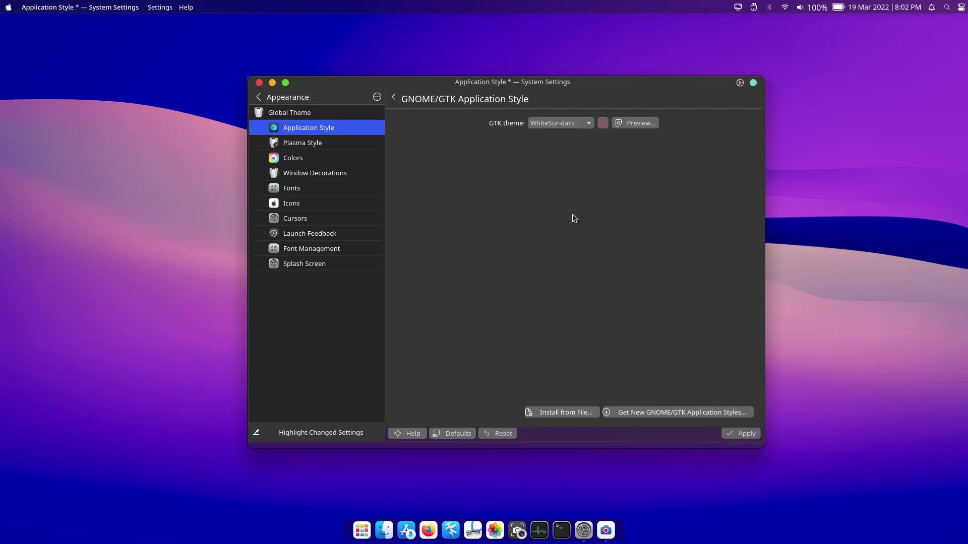
{"action": "left_click", "coordinate": [741, 433]}
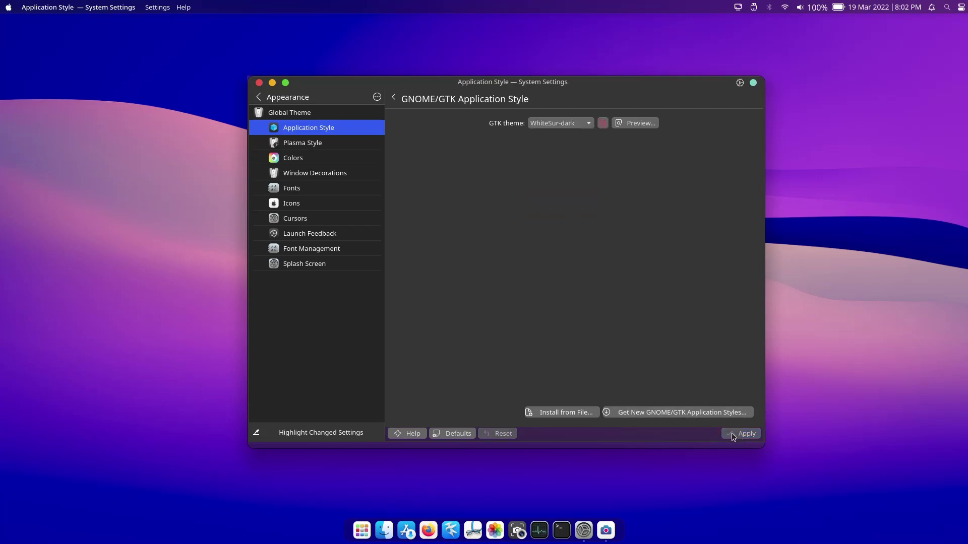
{"action": "left_click", "coordinate": [259, 82]}
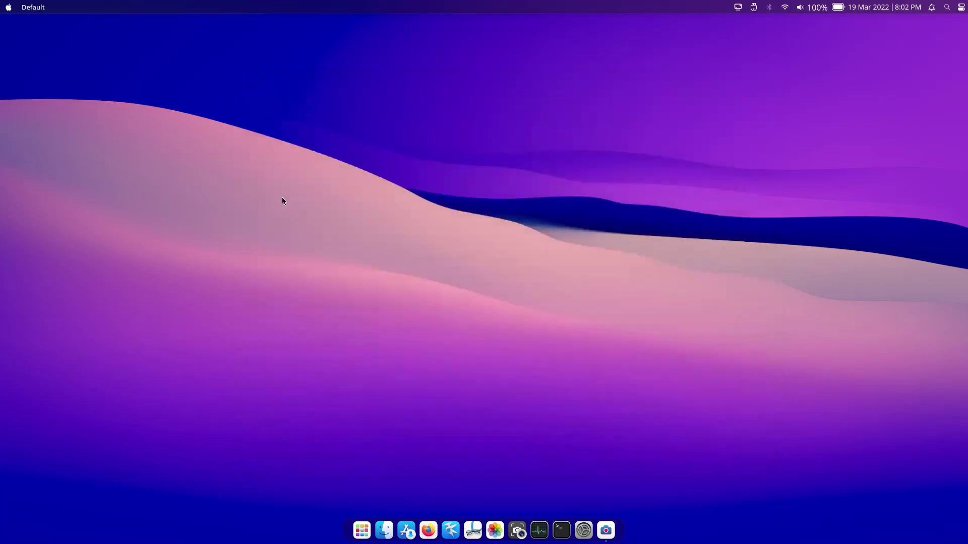
Open the settings of the application title widget in the top panel and set its no active window label to Custom text
{"action": "right_click", "coordinate": [44, 11]}
{"action": "left_click", "coordinate": [63, 21]}
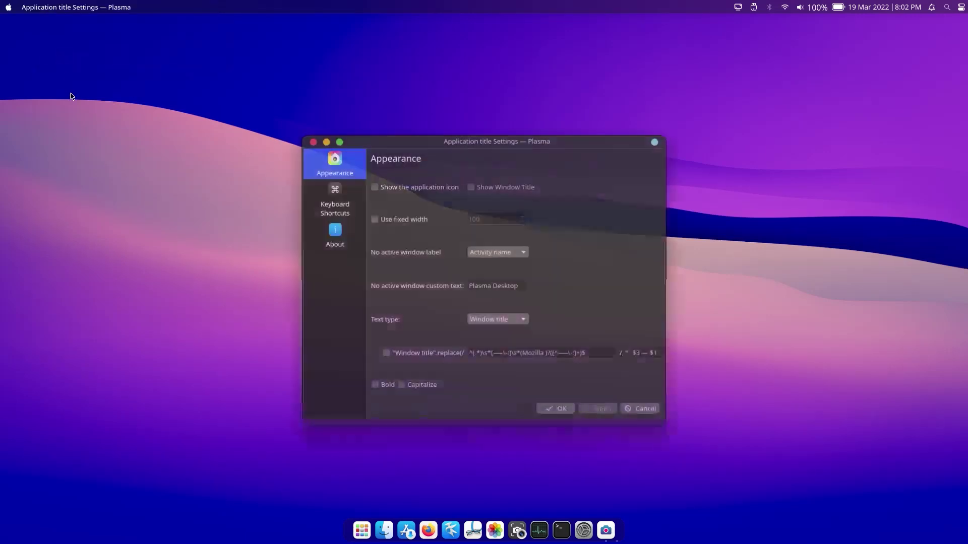
{"action": "left_click_drag", "start_coordinate": [360, 139], "coordinate": [286, 97]}
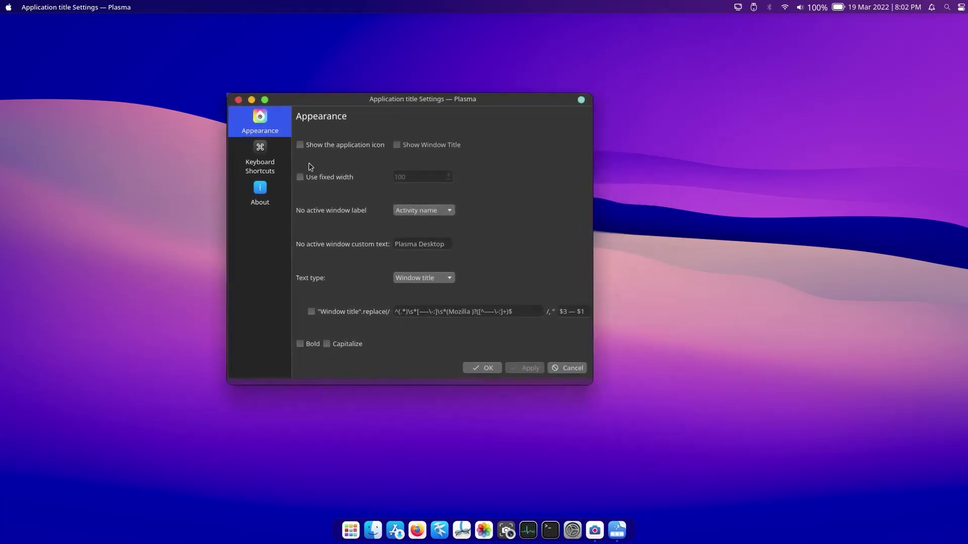
{"action": "left_click", "coordinate": [415, 219]}
{"action": "left_click", "coordinate": [408, 226]}
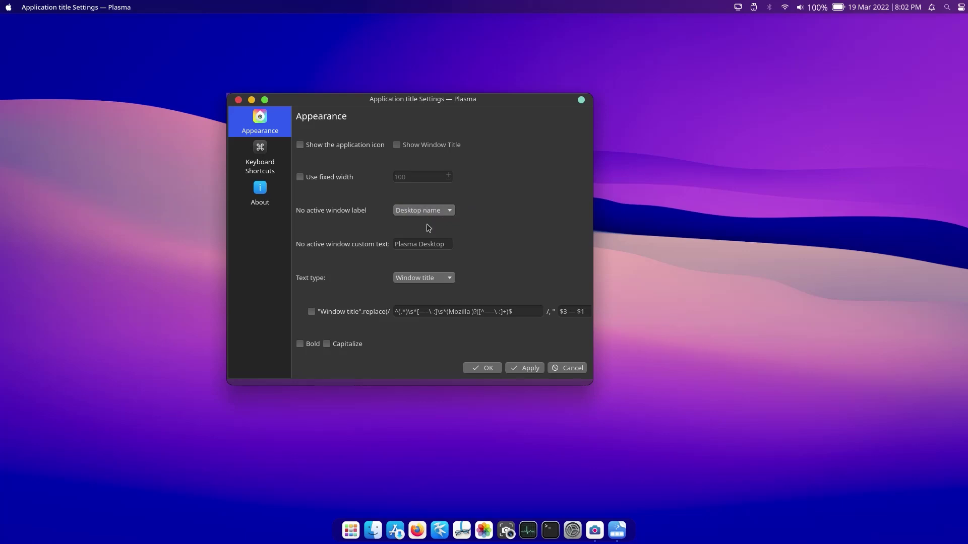
{"action": "left_click", "coordinate": [411, 231]}
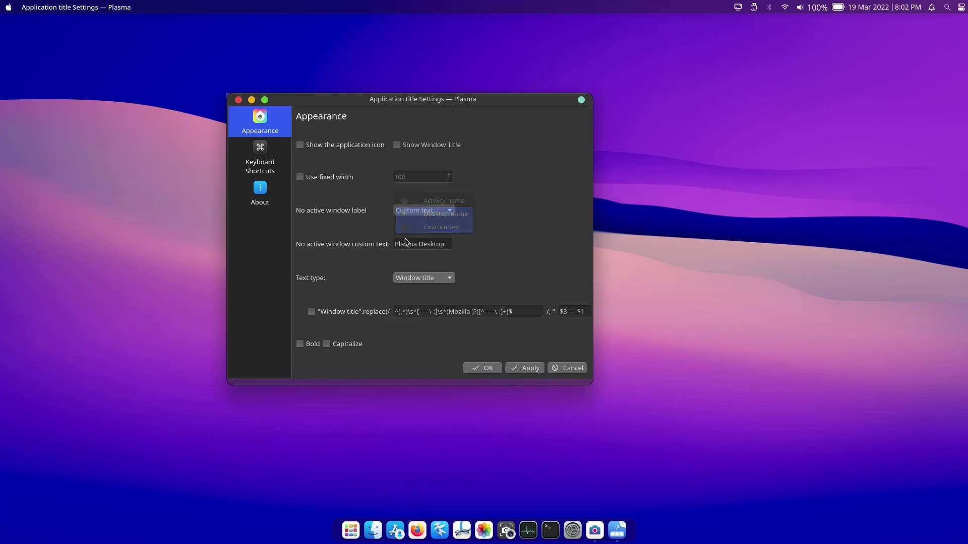
Replace the no active window custom text with the widely spaced words "Finder File Home Go Window Help"
{"action": "left_click", "coordinate": [437, 244]}
{"action": "left_click_drag", "start_coordinate": [437, 244], "coordinate": [386, 244]}
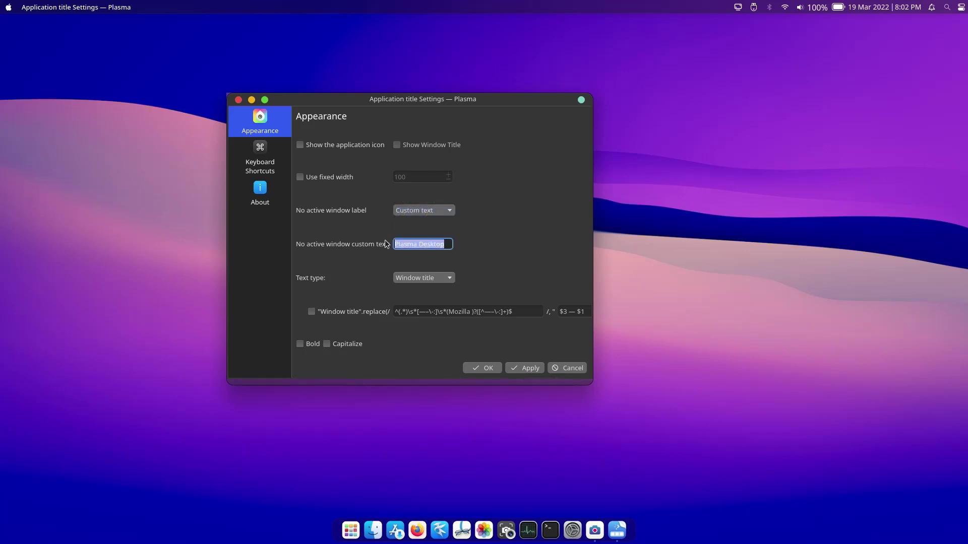
{"action": "type", "text": "Finder    File"}
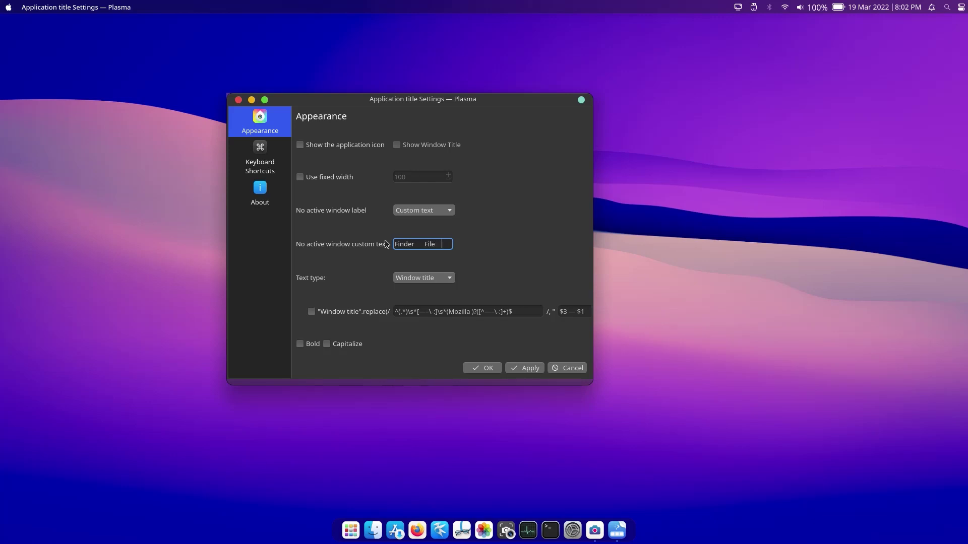
{"action": "type", "text": "Home"}
{"action": "type", "text": "    Go"}
{"action": "type", "text": "  Windo"}
{"action": "type", "text": "w"}
{"action": "type", "text": "     Help"}
Set the title's text type to the application name, make the text bold and save the widget settings
{"action": "left_click", "coordinate": [419, 278]}
{"action": "left_click", "coordinate": [436, 297]}
{"action": "left_click", "coordinate": [310, 344]}
{"action": "left_click", "coordinate": [490, 369]}
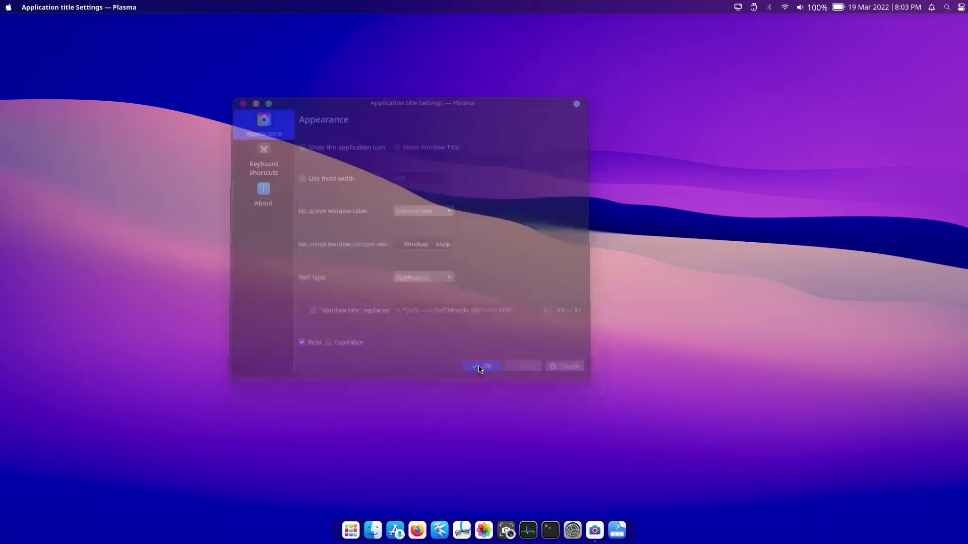